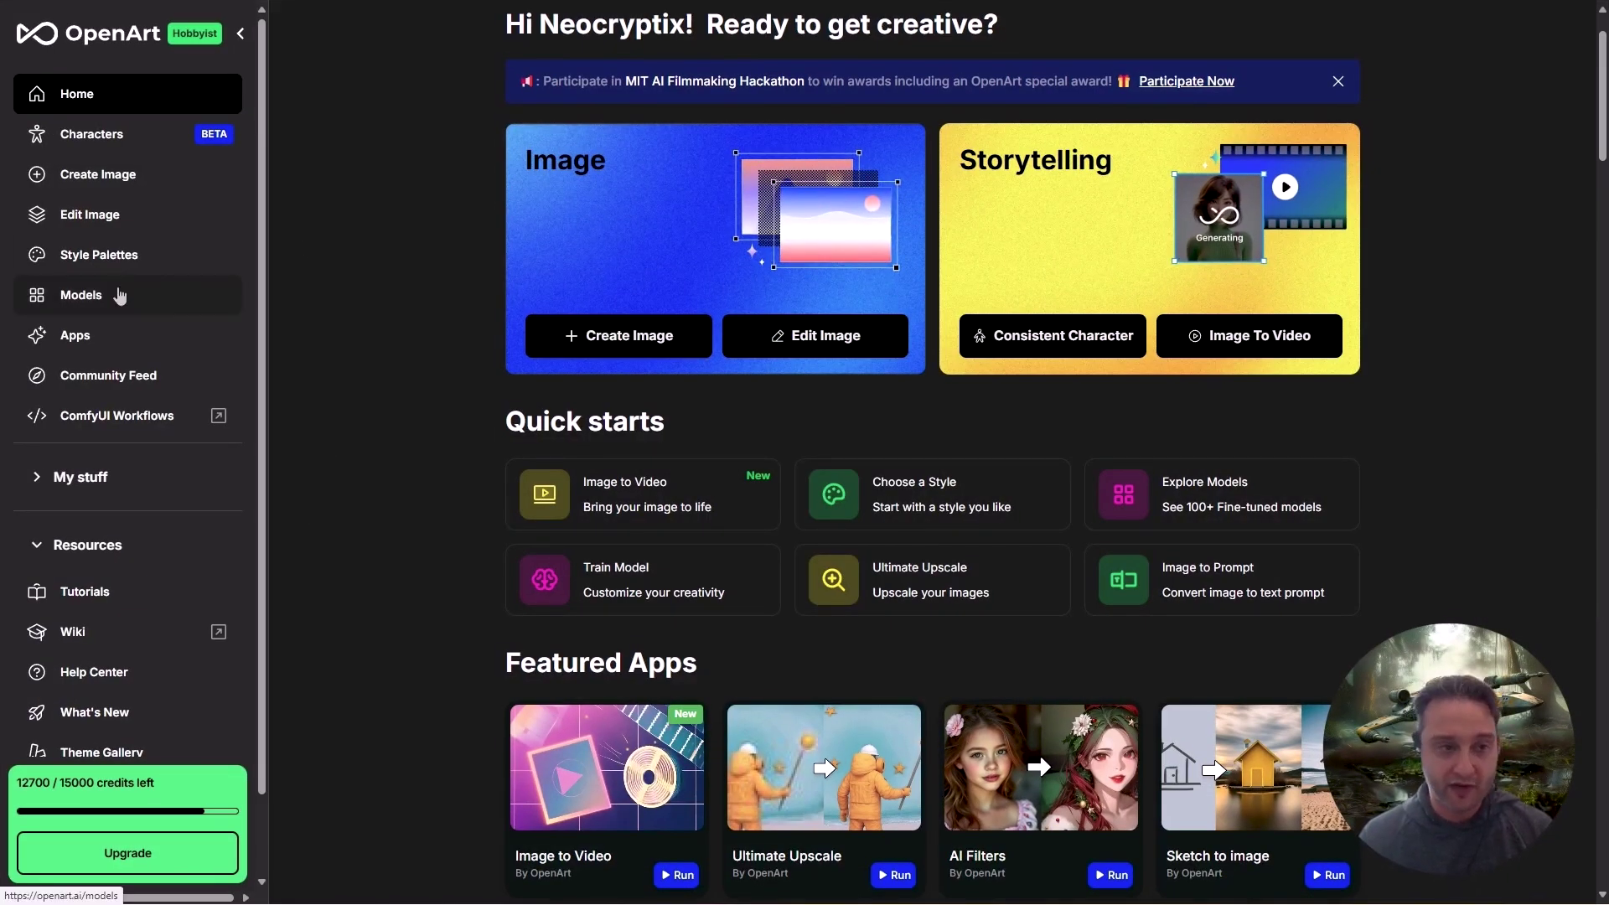
Step: Open the Models page listing the existing trained models
{"action": "left_click", "coordinate": [119, 296]}
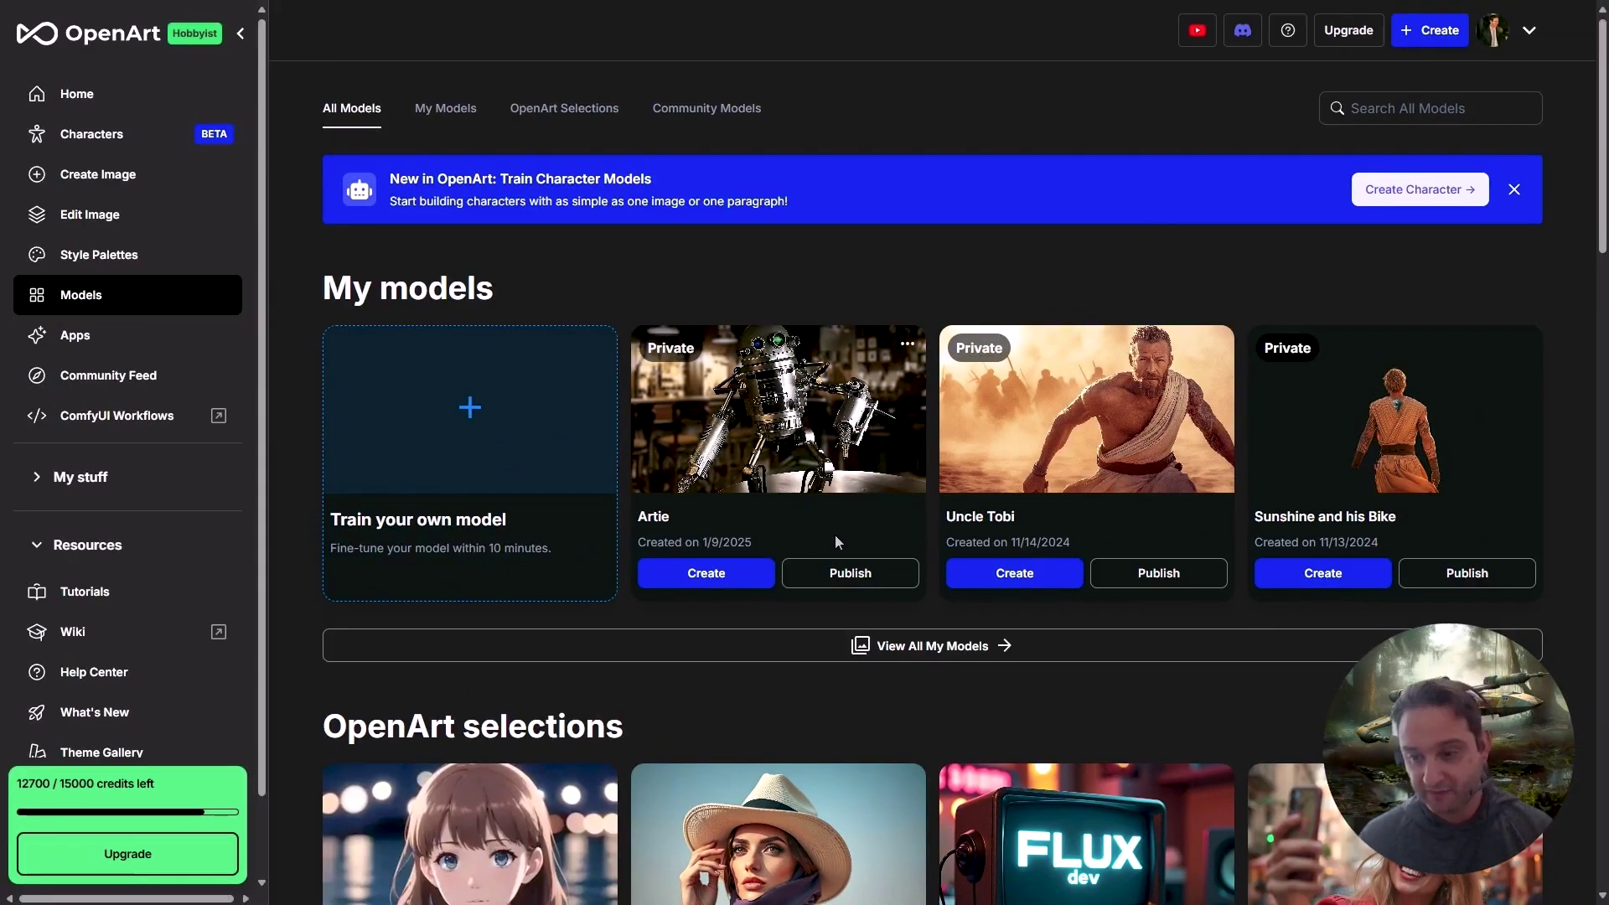
{"action": "left_click", "coordinate": [88, 134]}
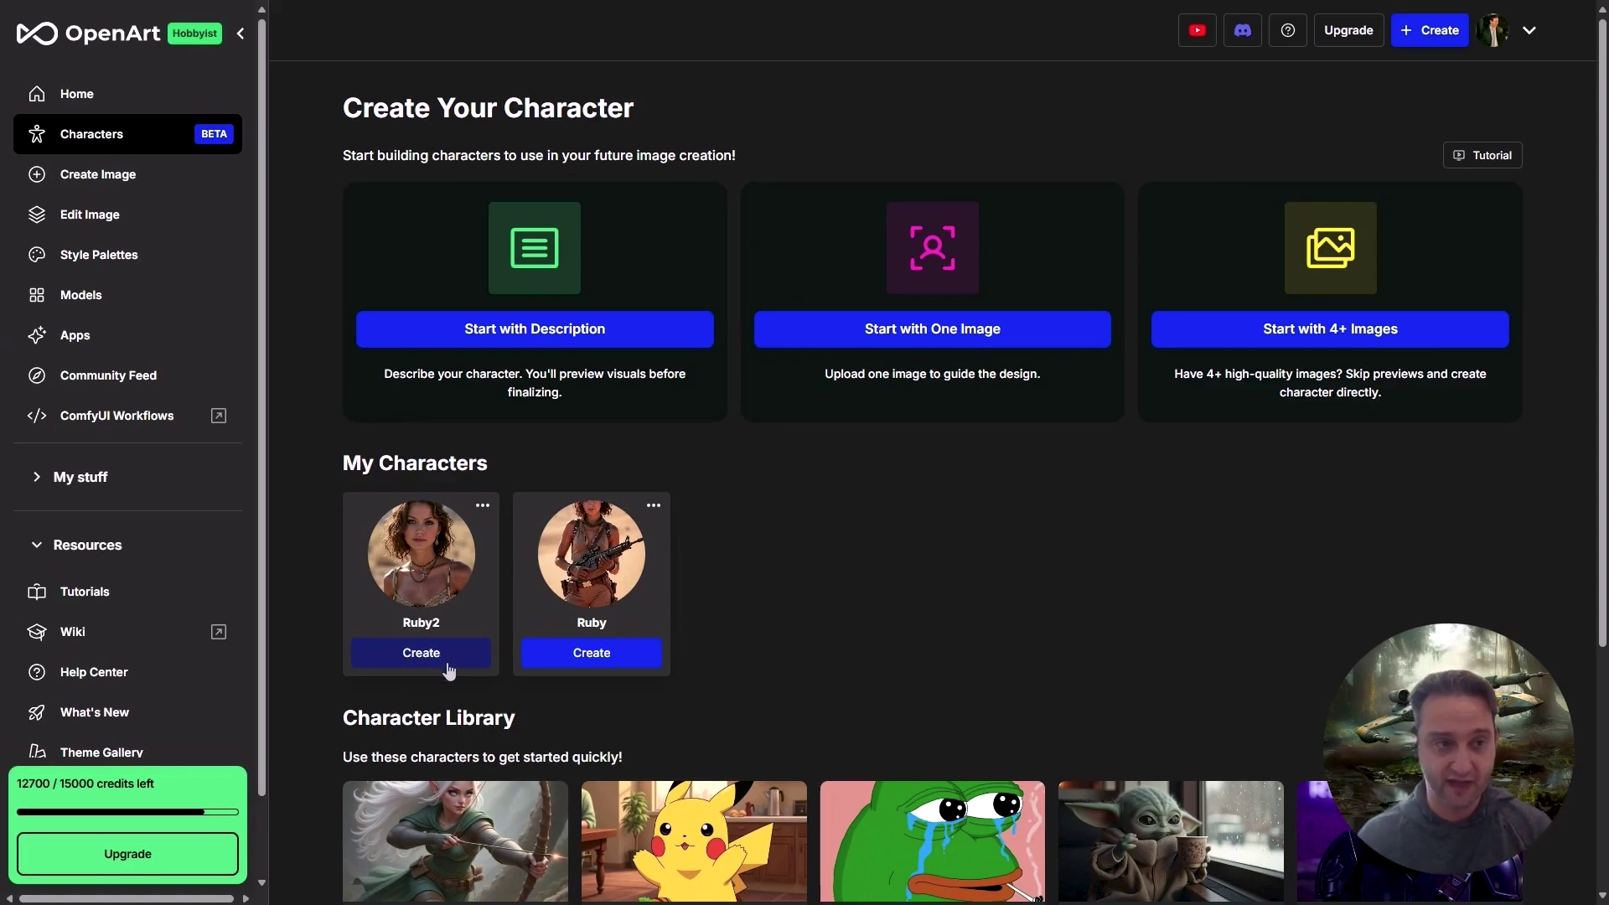
Step: Start creating visuals with Ruby, check the character list, then return to Create Character Visual
{"action": "left_click", "coordinate": [607, 662]}
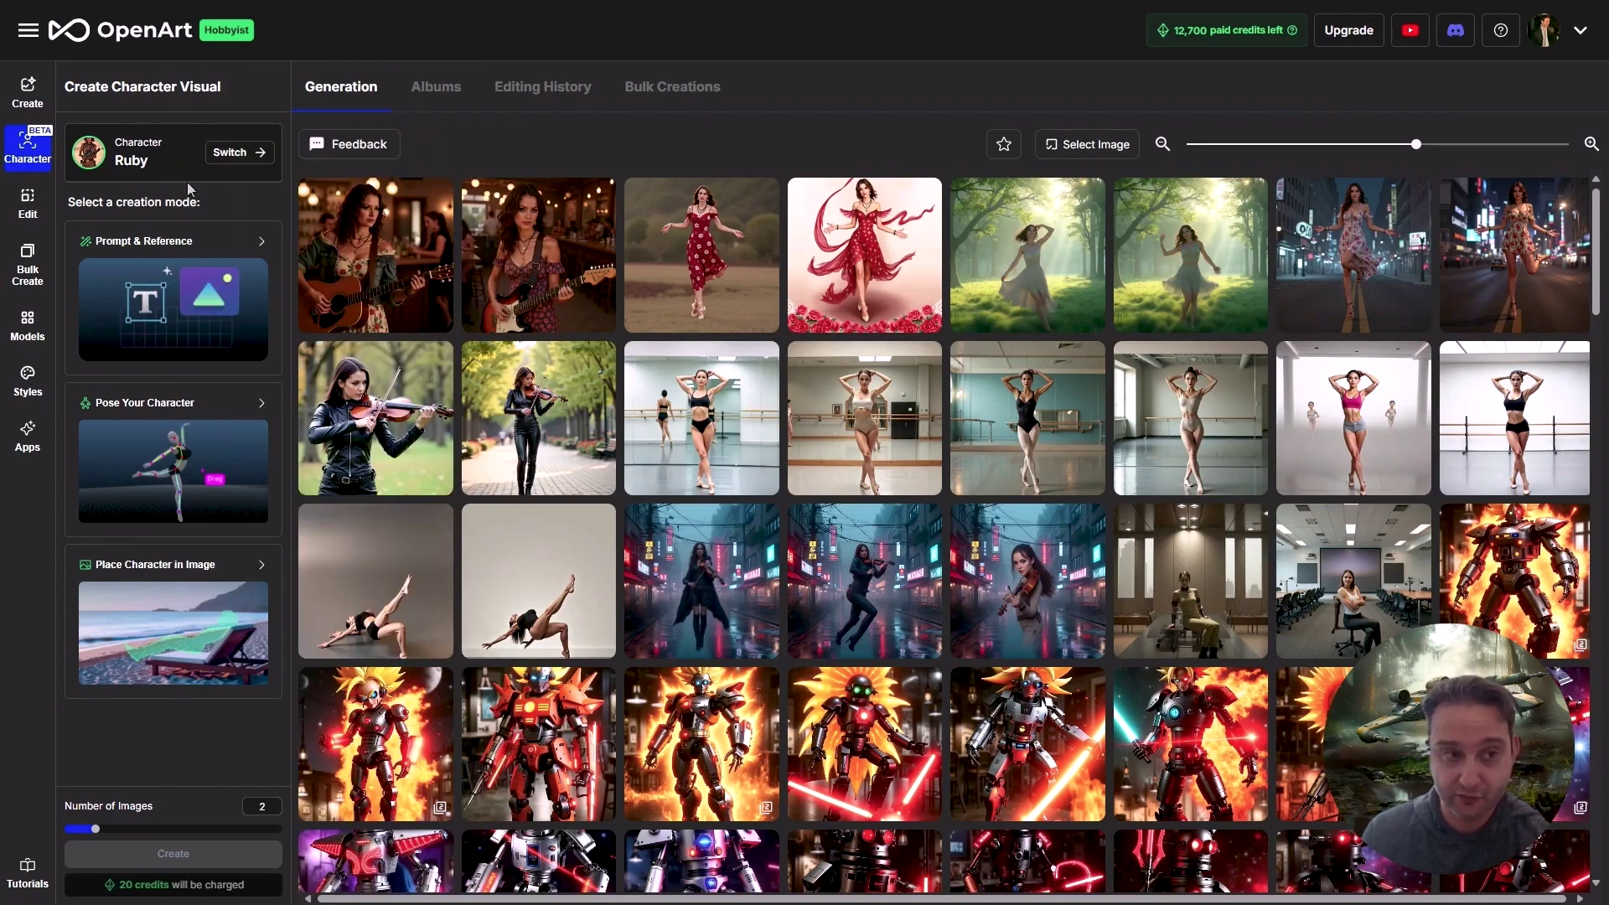
{"action": "left_click", "coordinate": [228, 153]}
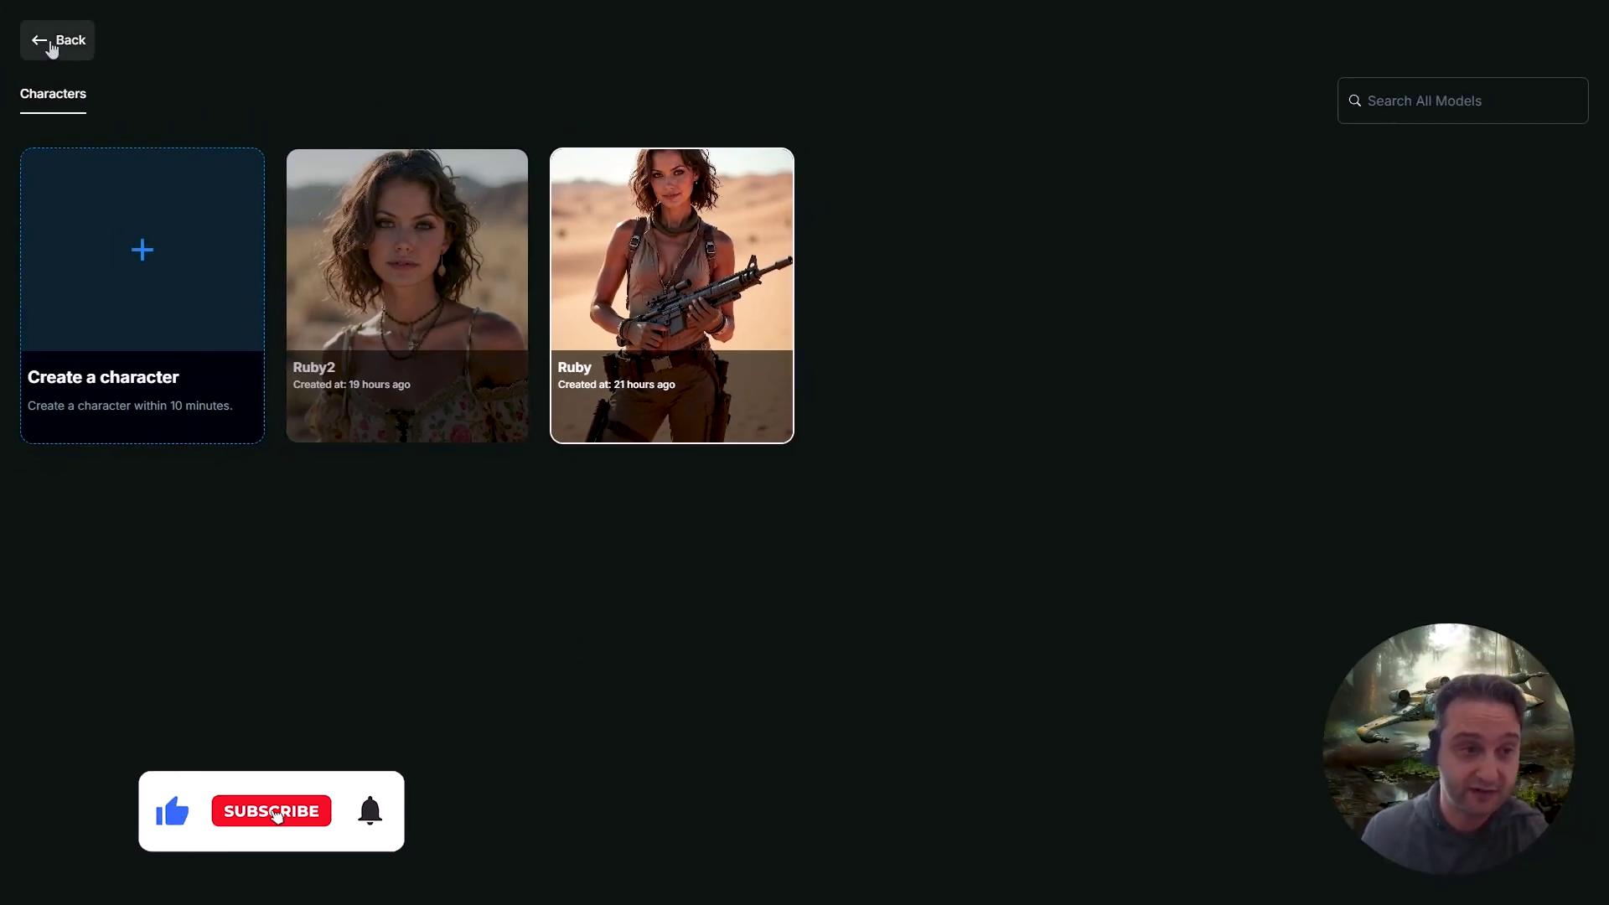
{"action": "left_click", "coordinate": [54, 42]}
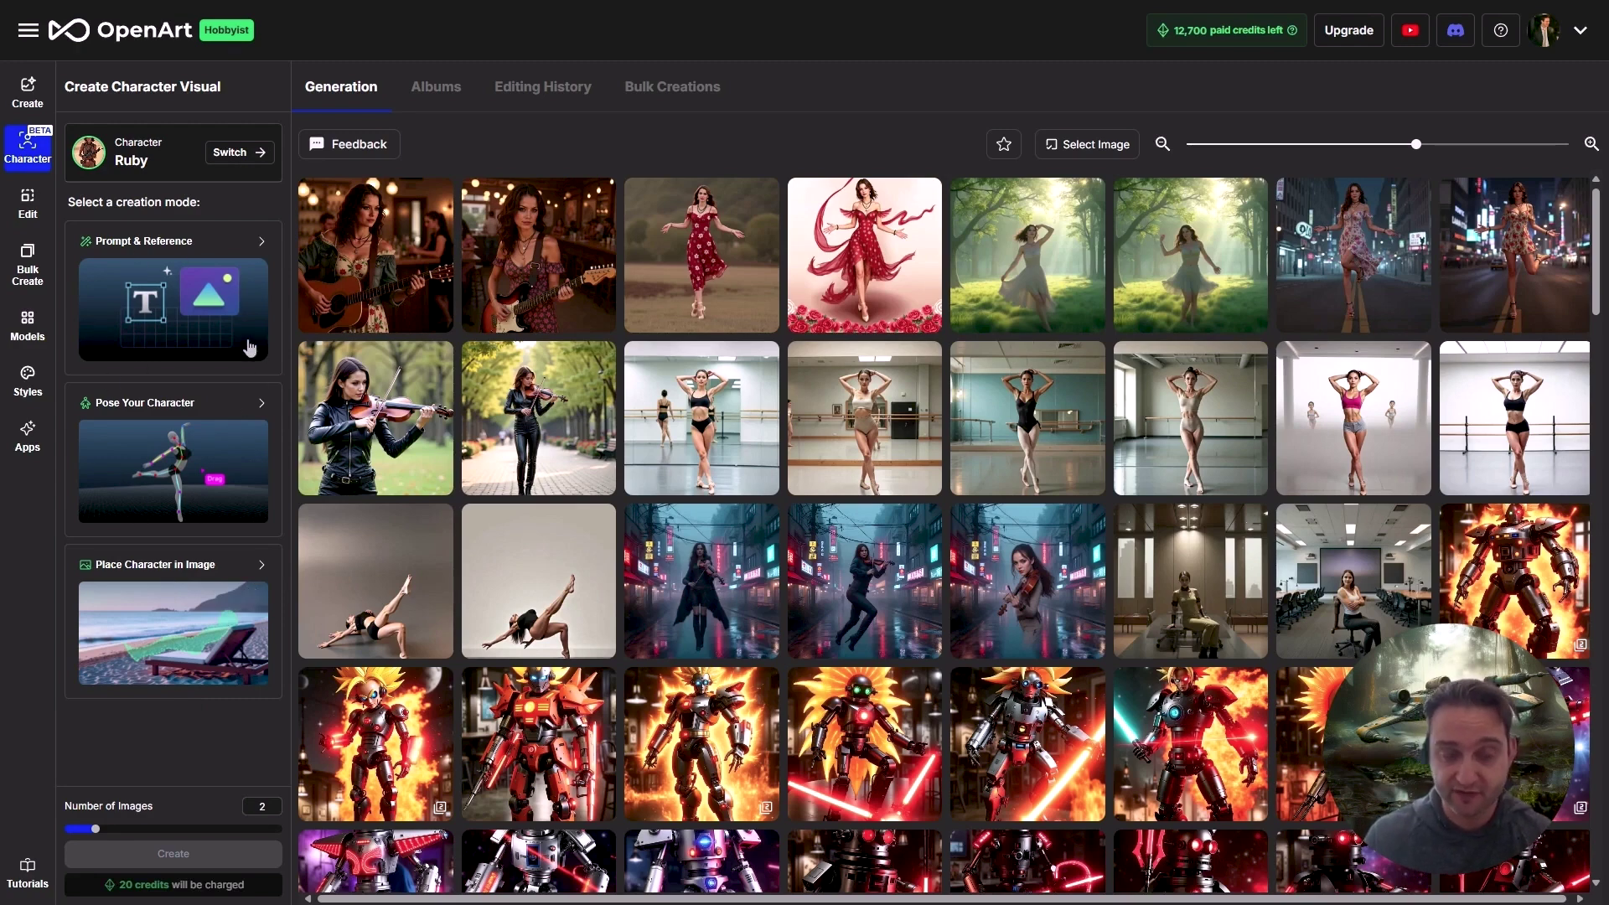
Step: Use Place Character in Image to put Ruby on the neon street's right side and save
{"action": "left_click", "coordinate": [265, 599]}
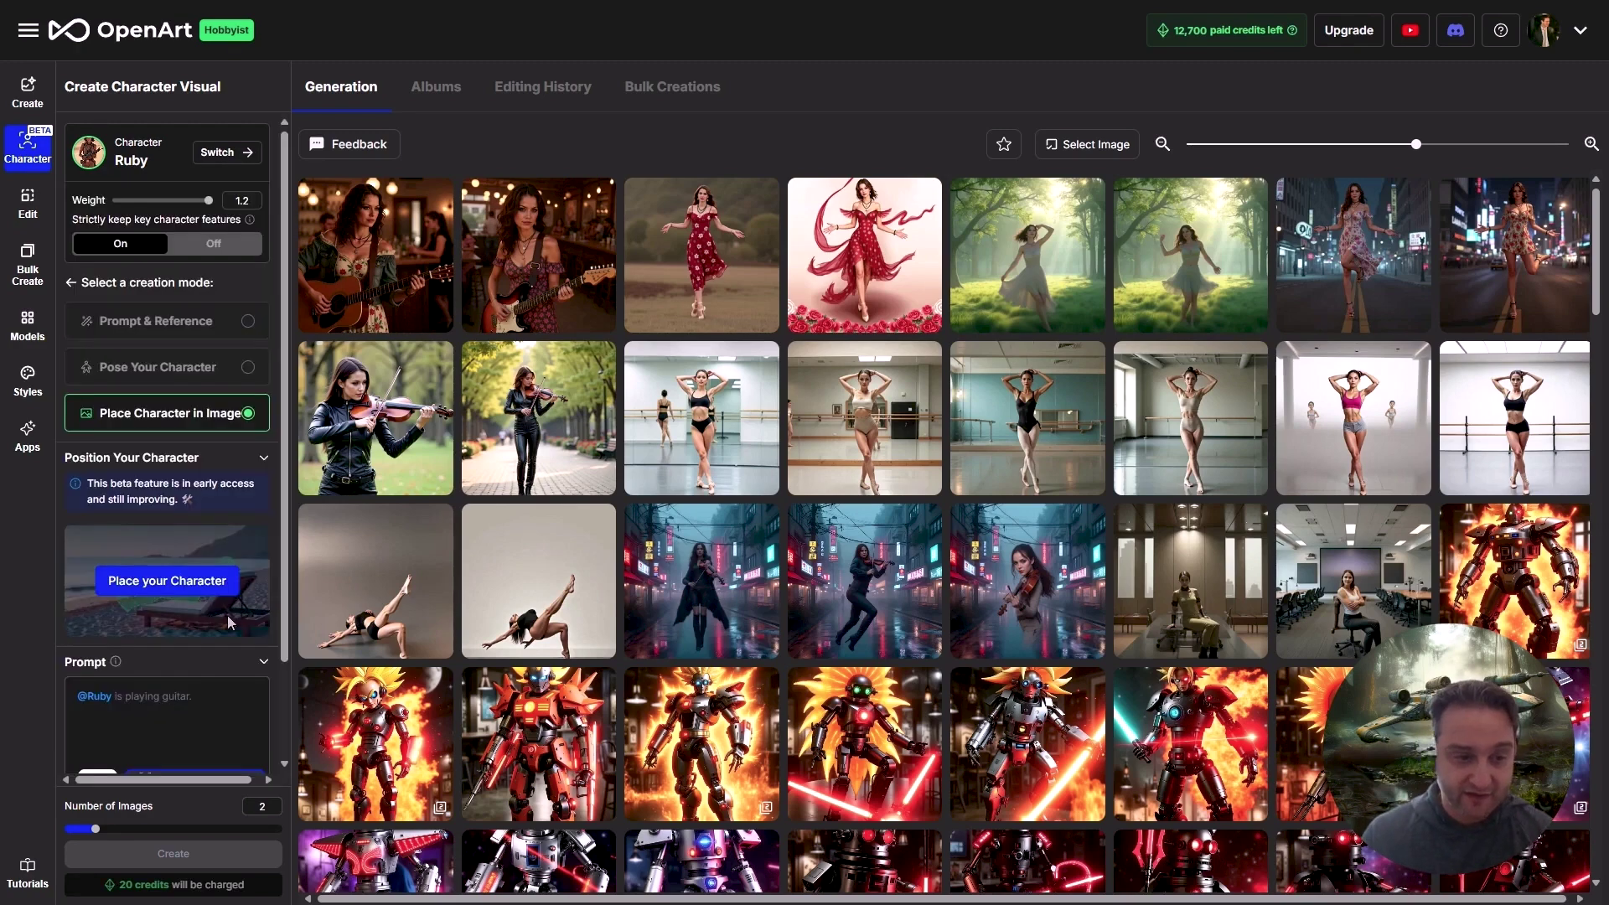
{"action": "left_click", "coordinate": [190, 586]}
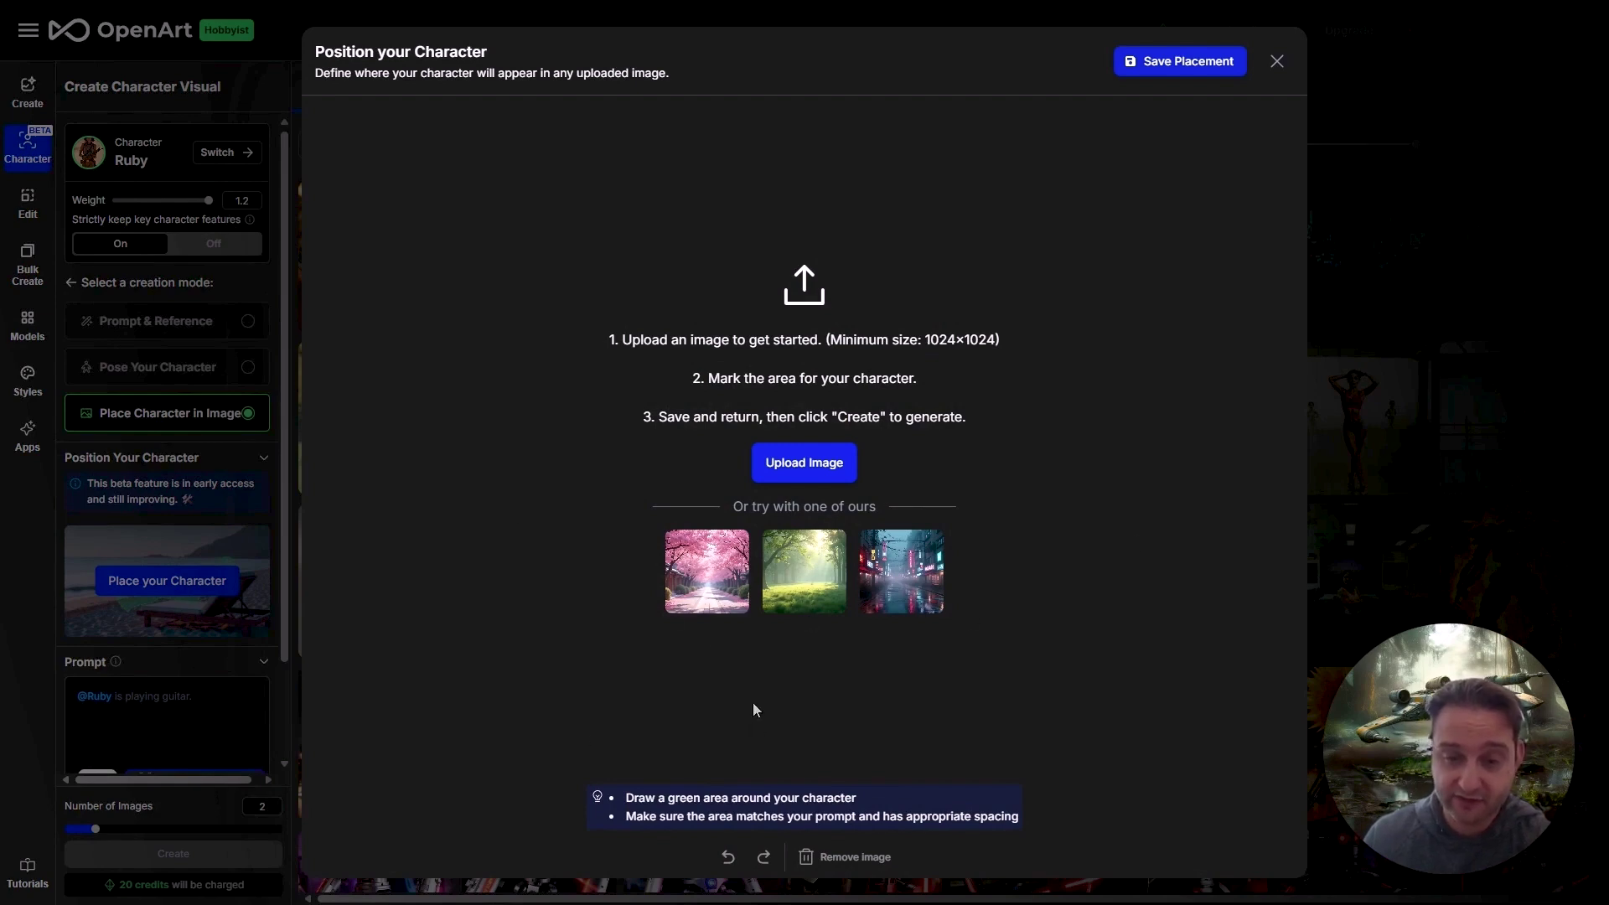
{"action": "left_click", "coordinate": [891, 577]}
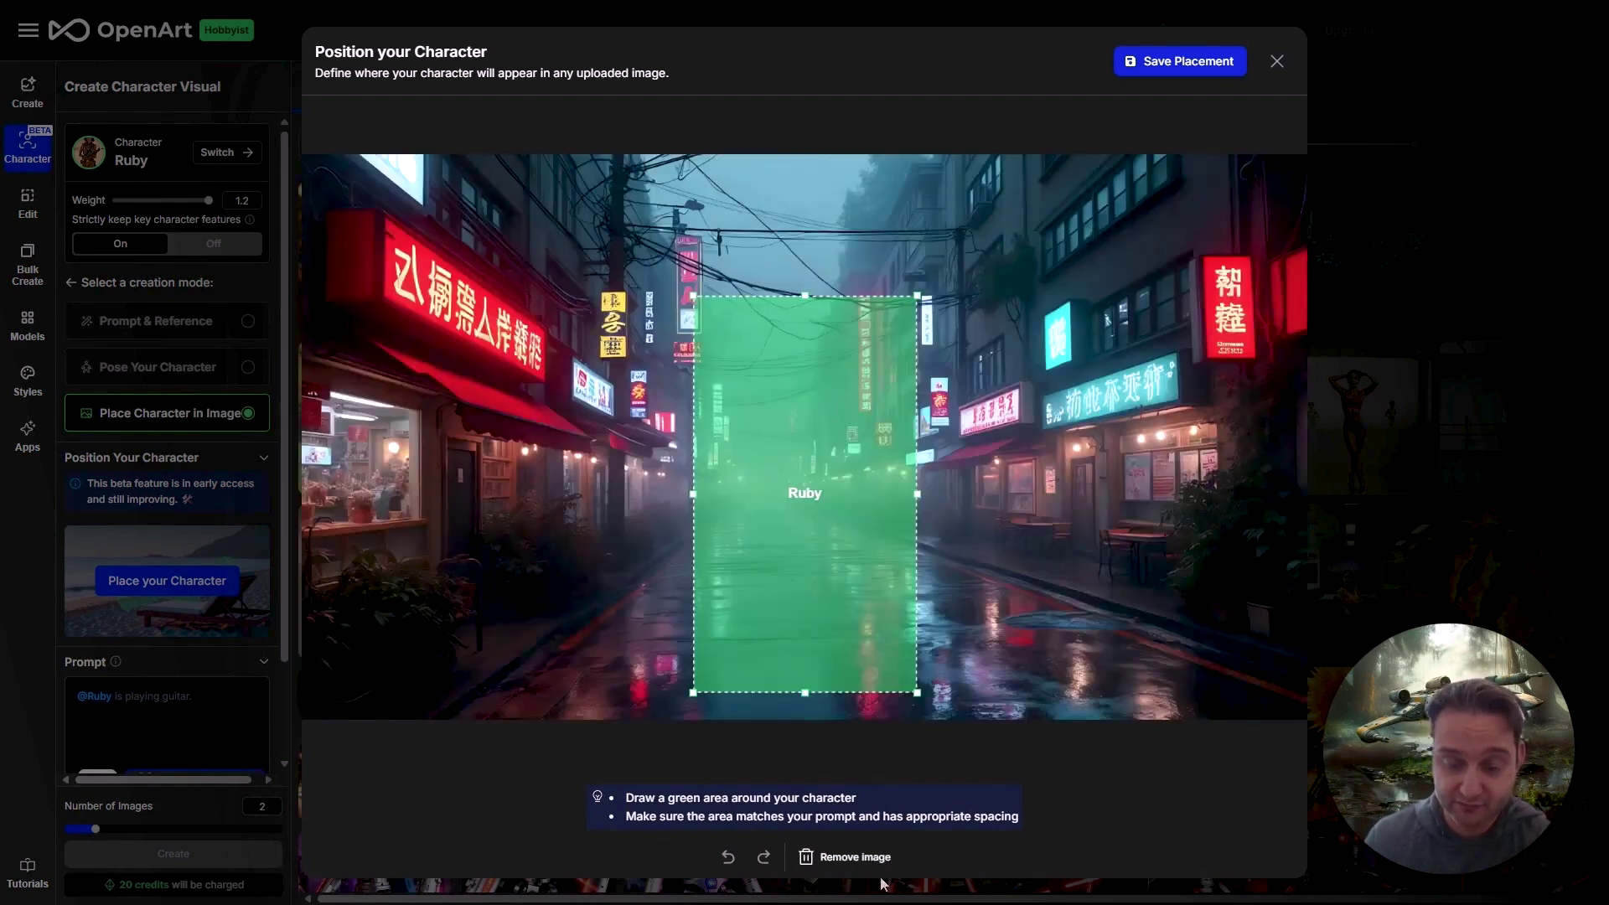
{"action": "left_click_drag", "start_coordinate": [810, 640], "coordinate": [1061, 704]}
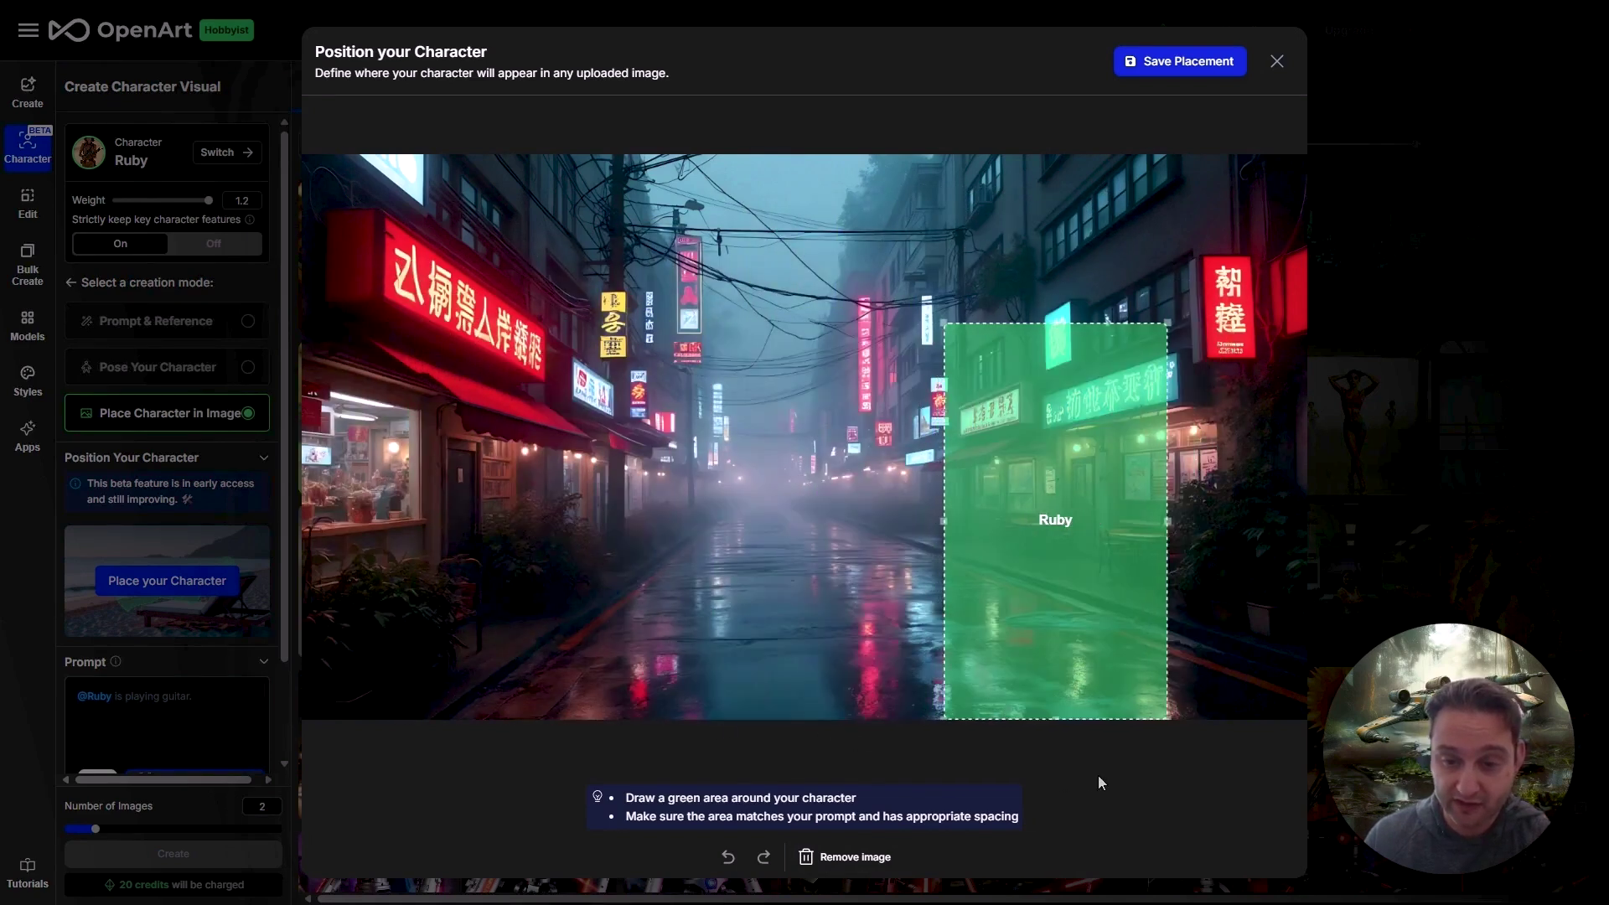
{"action": "left_click", "coordinate": [1202, 64]}
{"action": "left_click", "coordinate": [119, 700]}
{"action": "type", "text": "dressed in a white robe playing violo"}
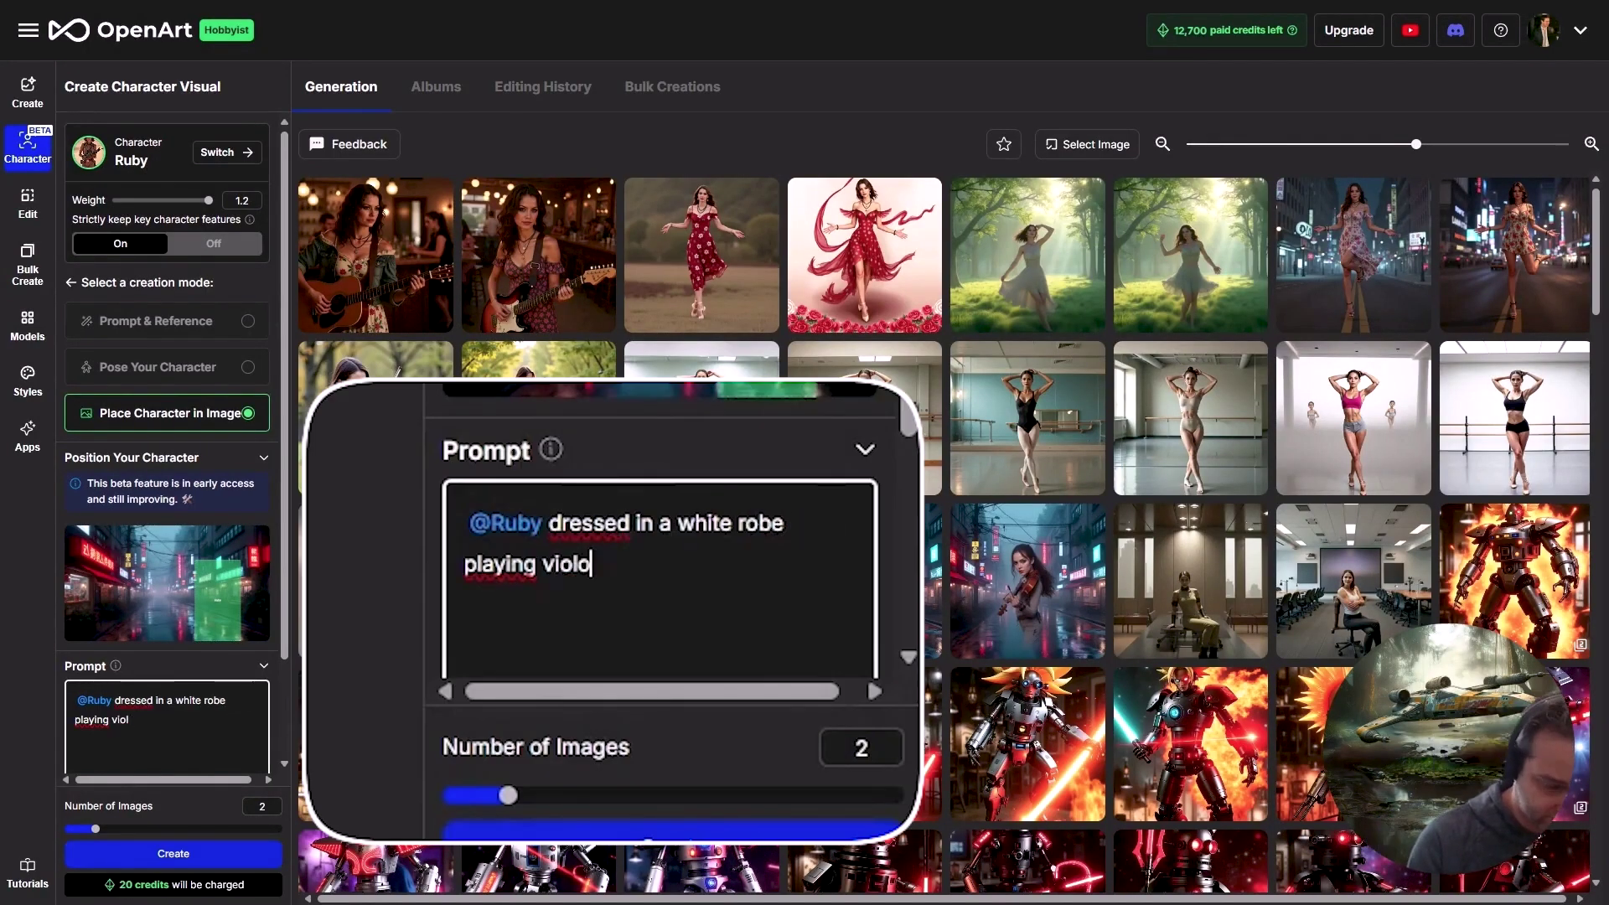
{"action": "key", "text": "BackSpace"}
{"action": "type", "text": "ing violin"}
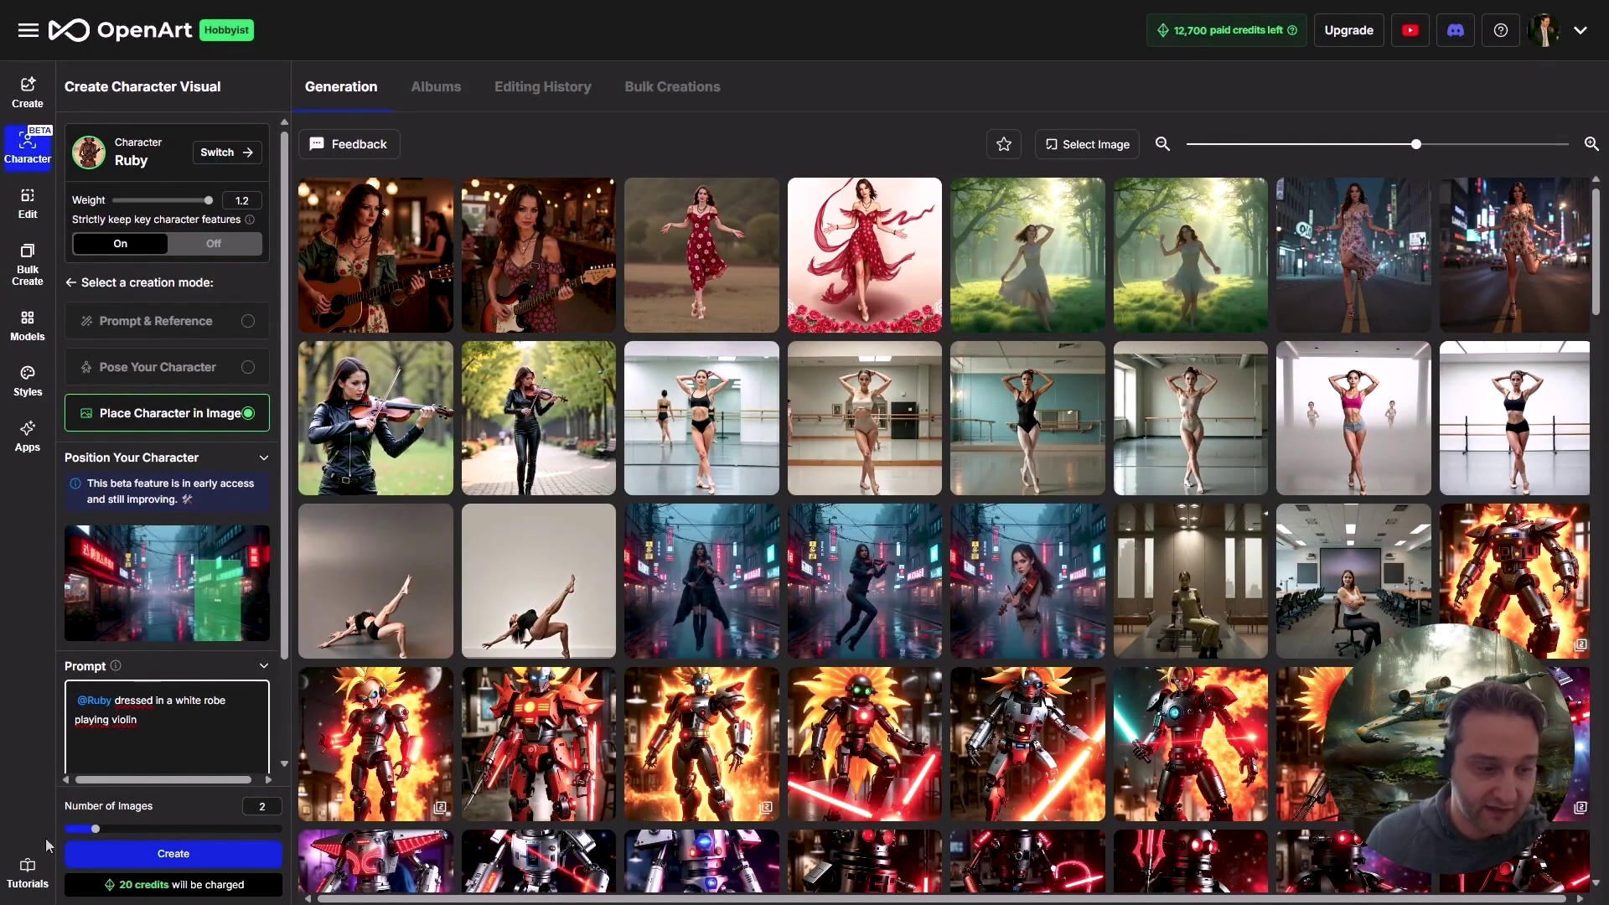
{"action": "left_click", "coordinate": [165, 853]}
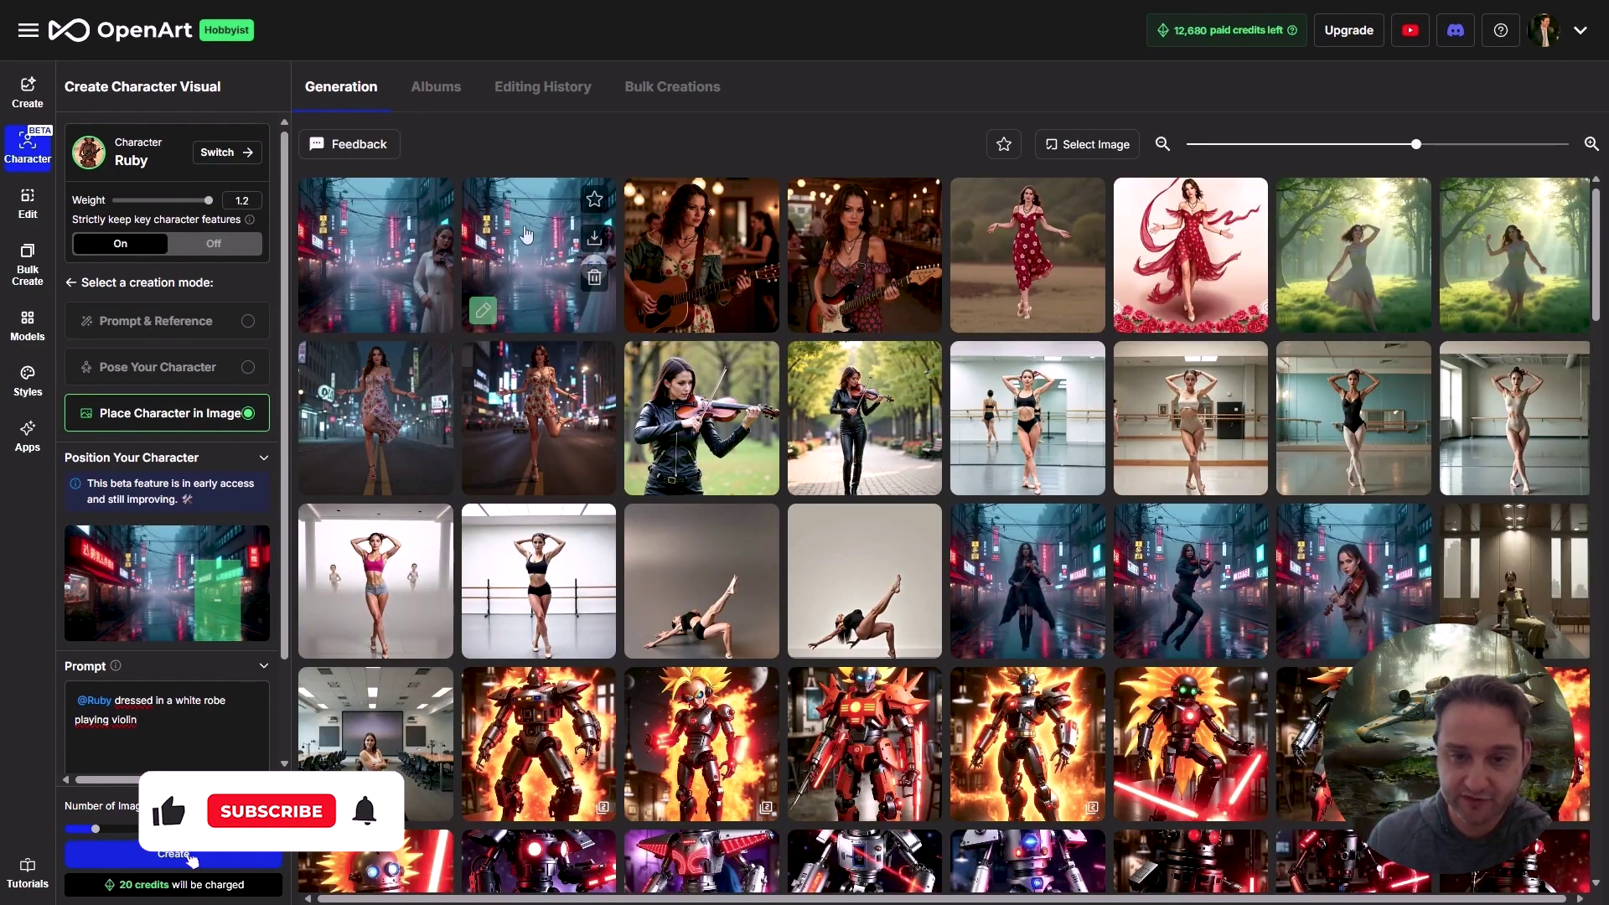
Step: View both new violin street images full screen, then close the viewer
{"action": "left_click", "coordinate": [526, 235]}
{"action": "left_click", "coordinate": [998, 399]}
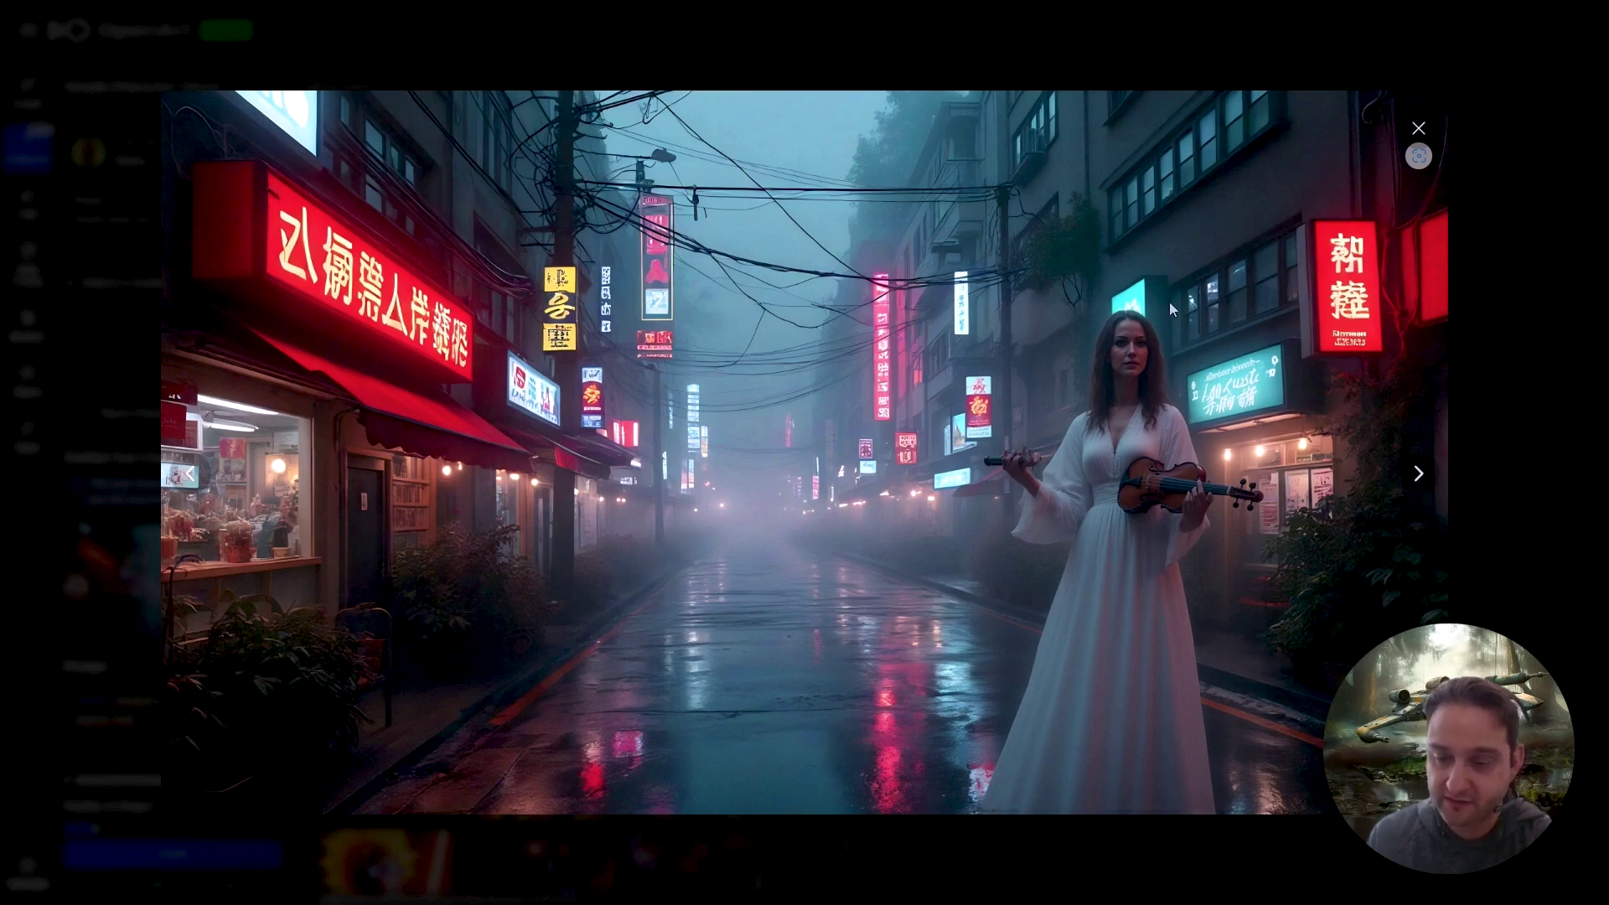
{"action": "left_click", "coordinate": [1419, 128]}
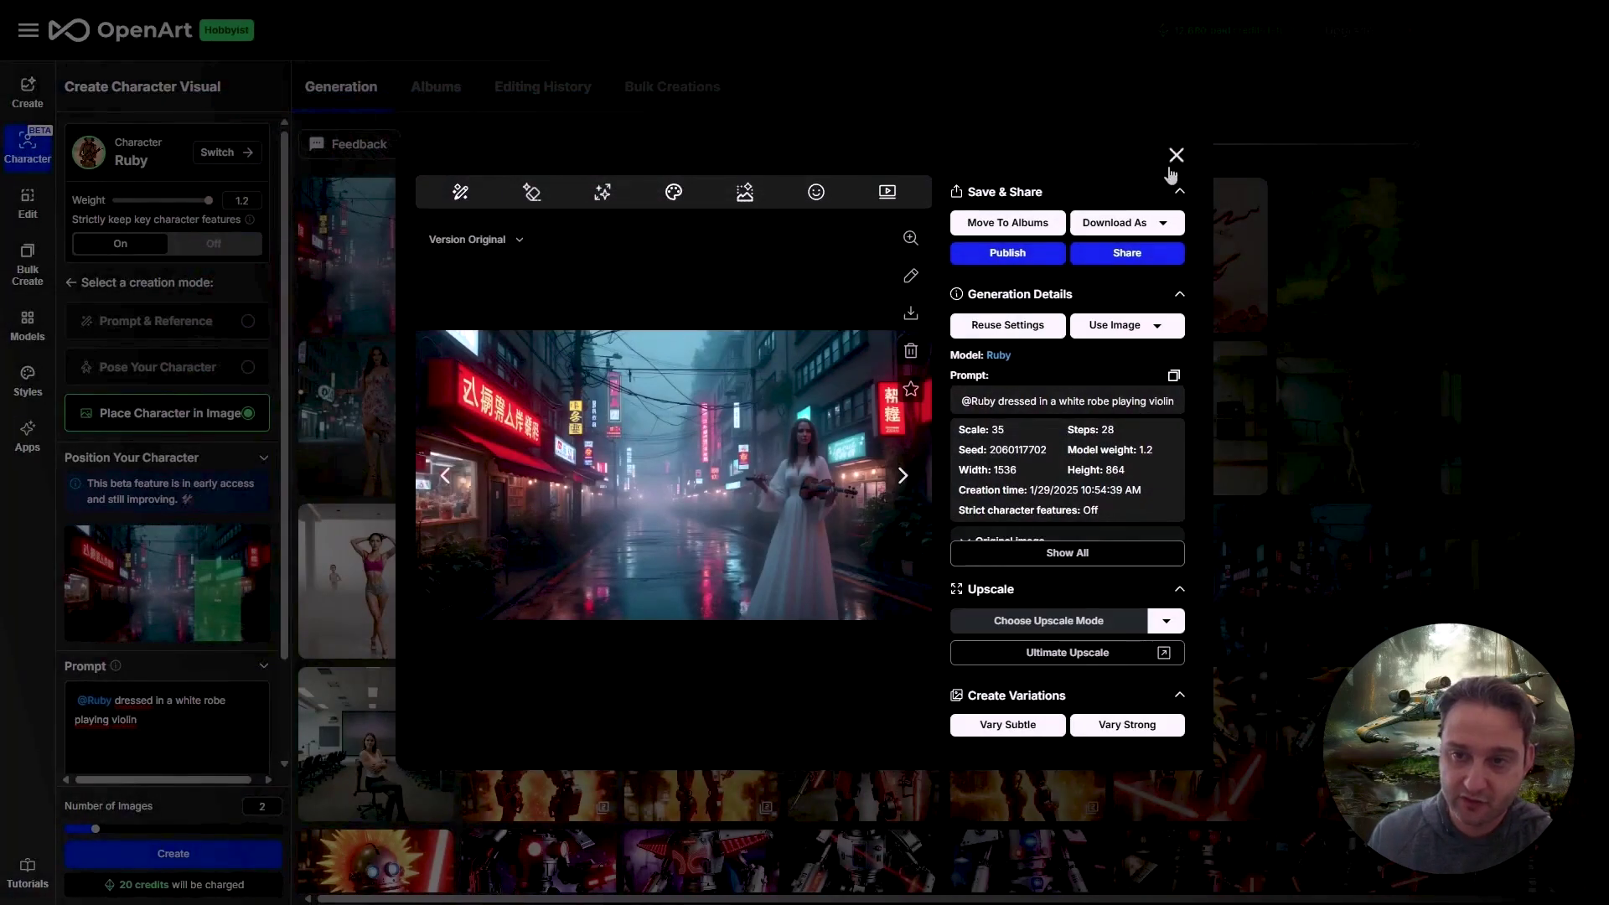
{"action": "left_click", "coordinate": [1173, 157]}
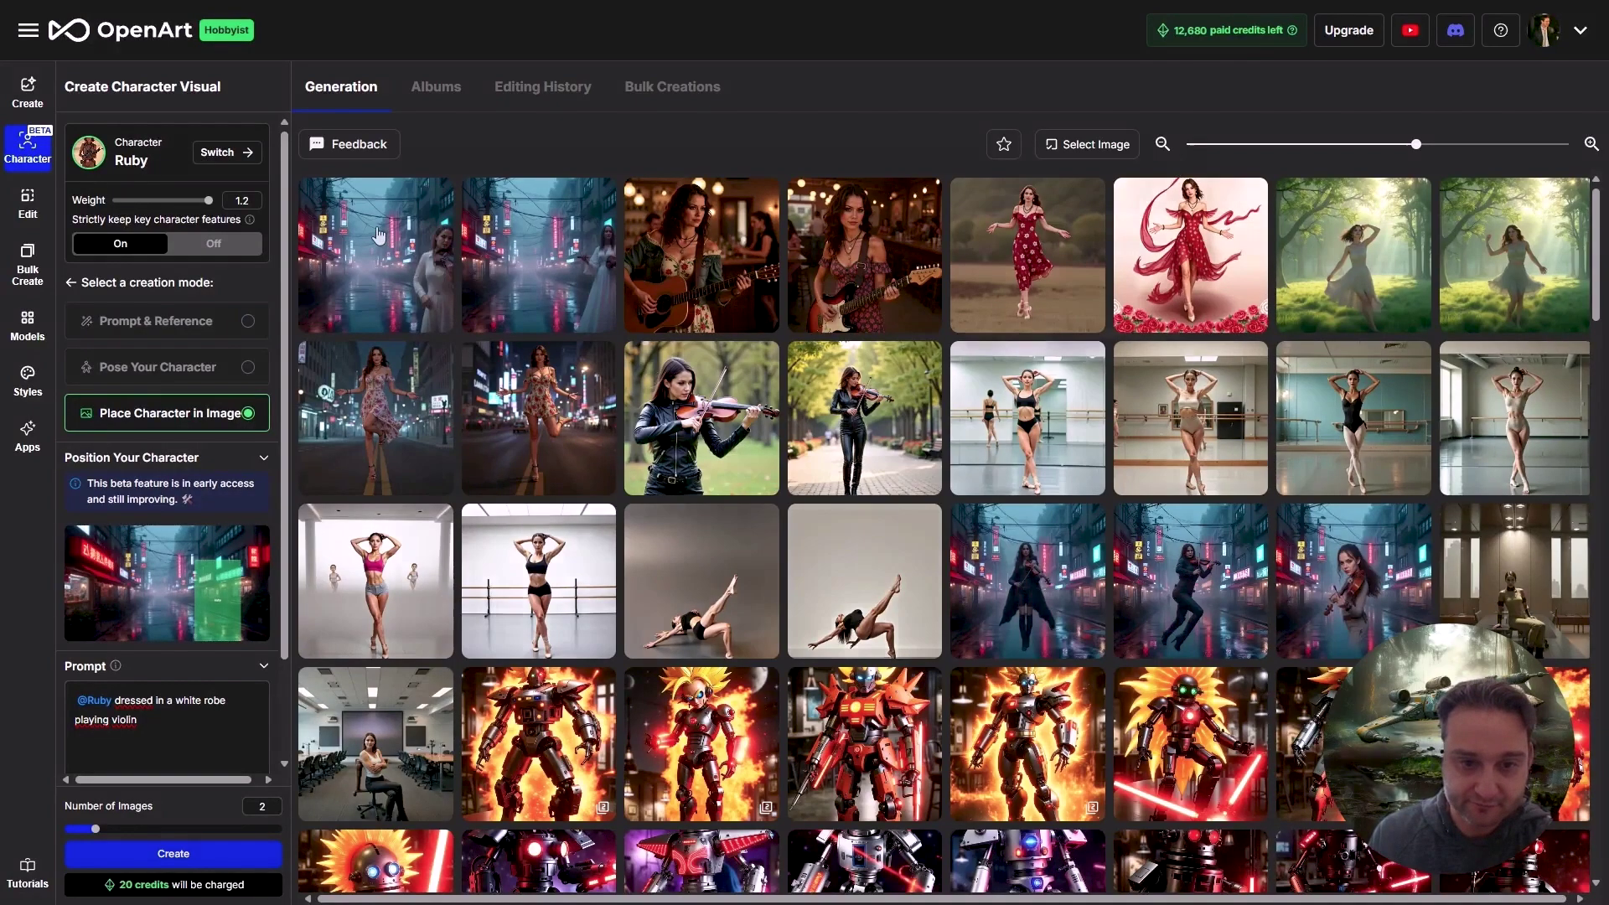
{"action": "left_click", "coordinate": [376, 256]}
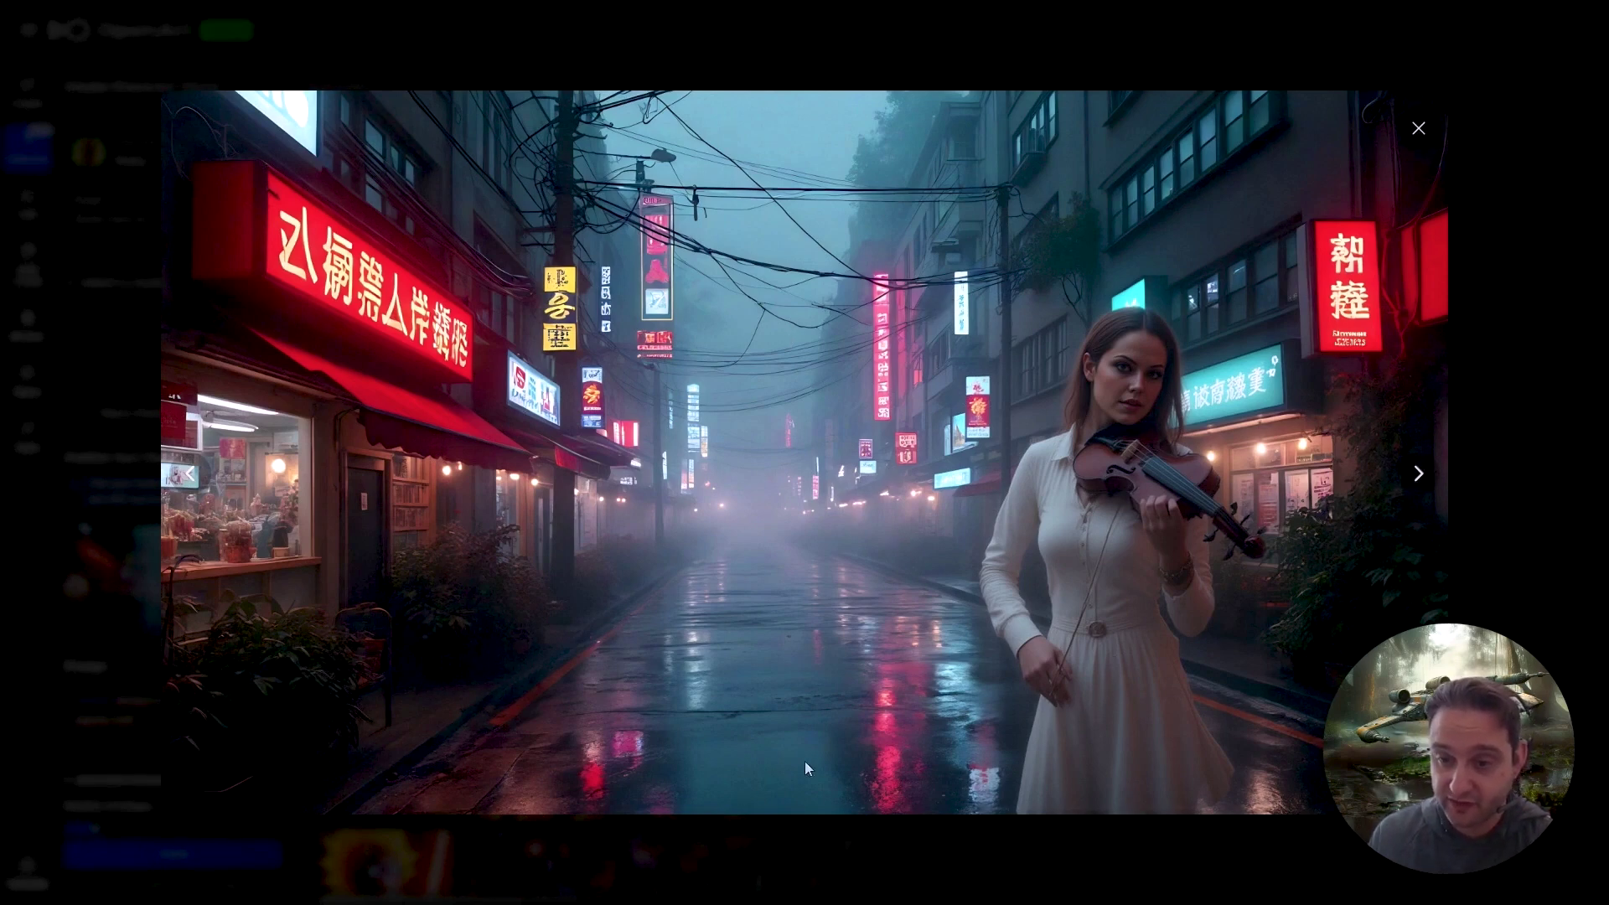
{"action": "left_click", "coordinate": [1418, 130]}
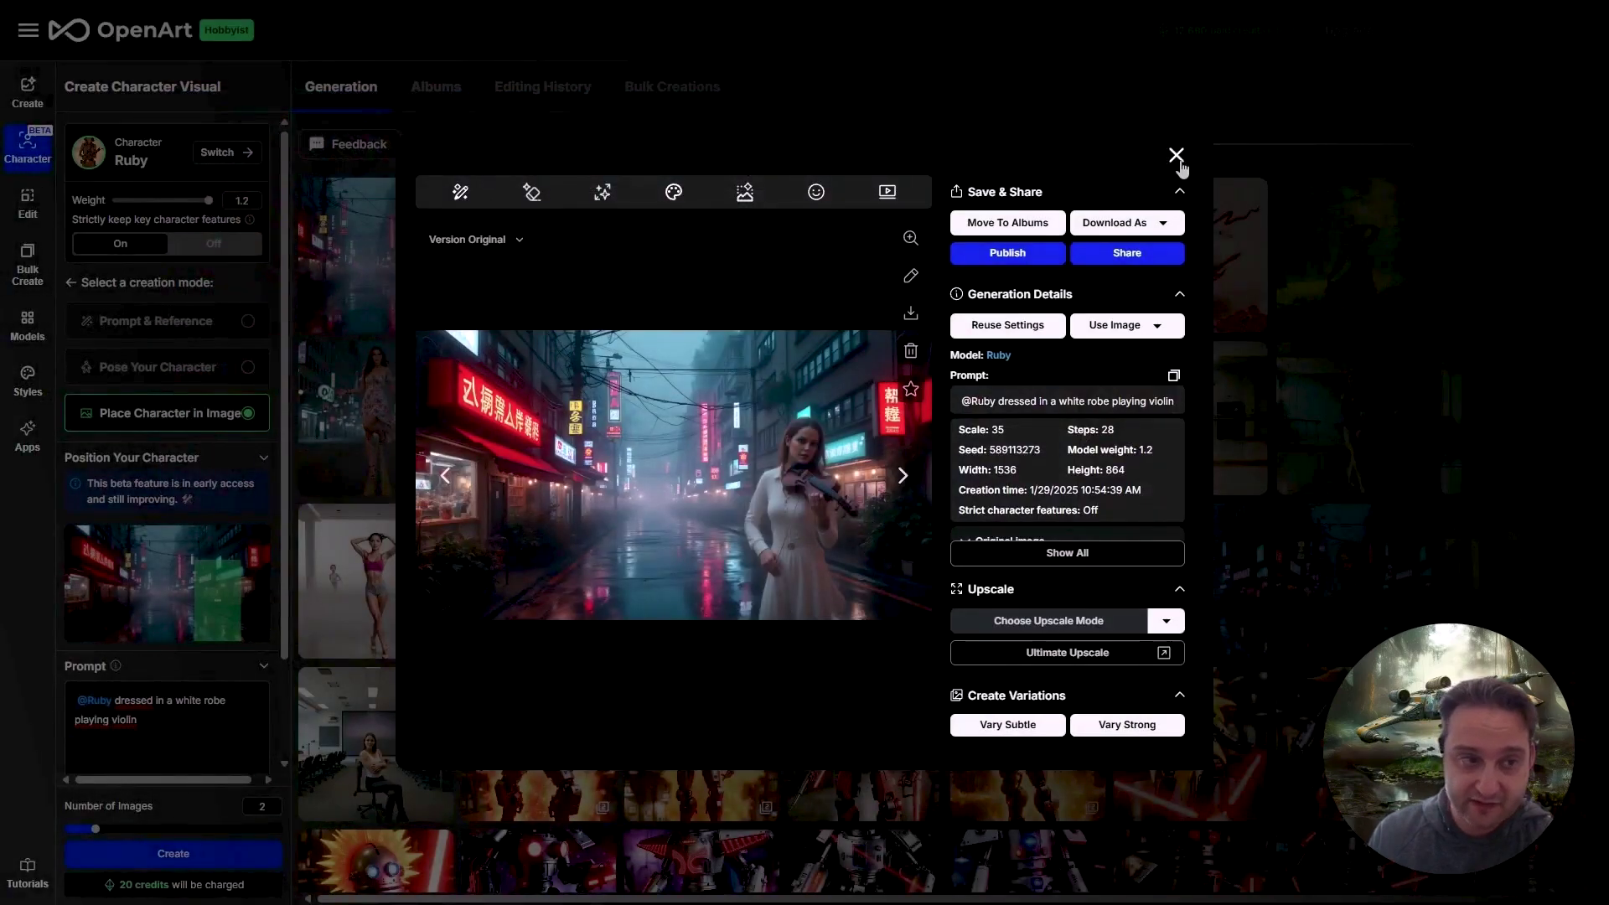
Step: Switch the character to Ruby2 and enter the prompt 'dressed in white robe playing violin'
{"action": "left_click", "coordinate": [1176, 155]}
{"action": "left_click", "coordinate": [223, 152]}
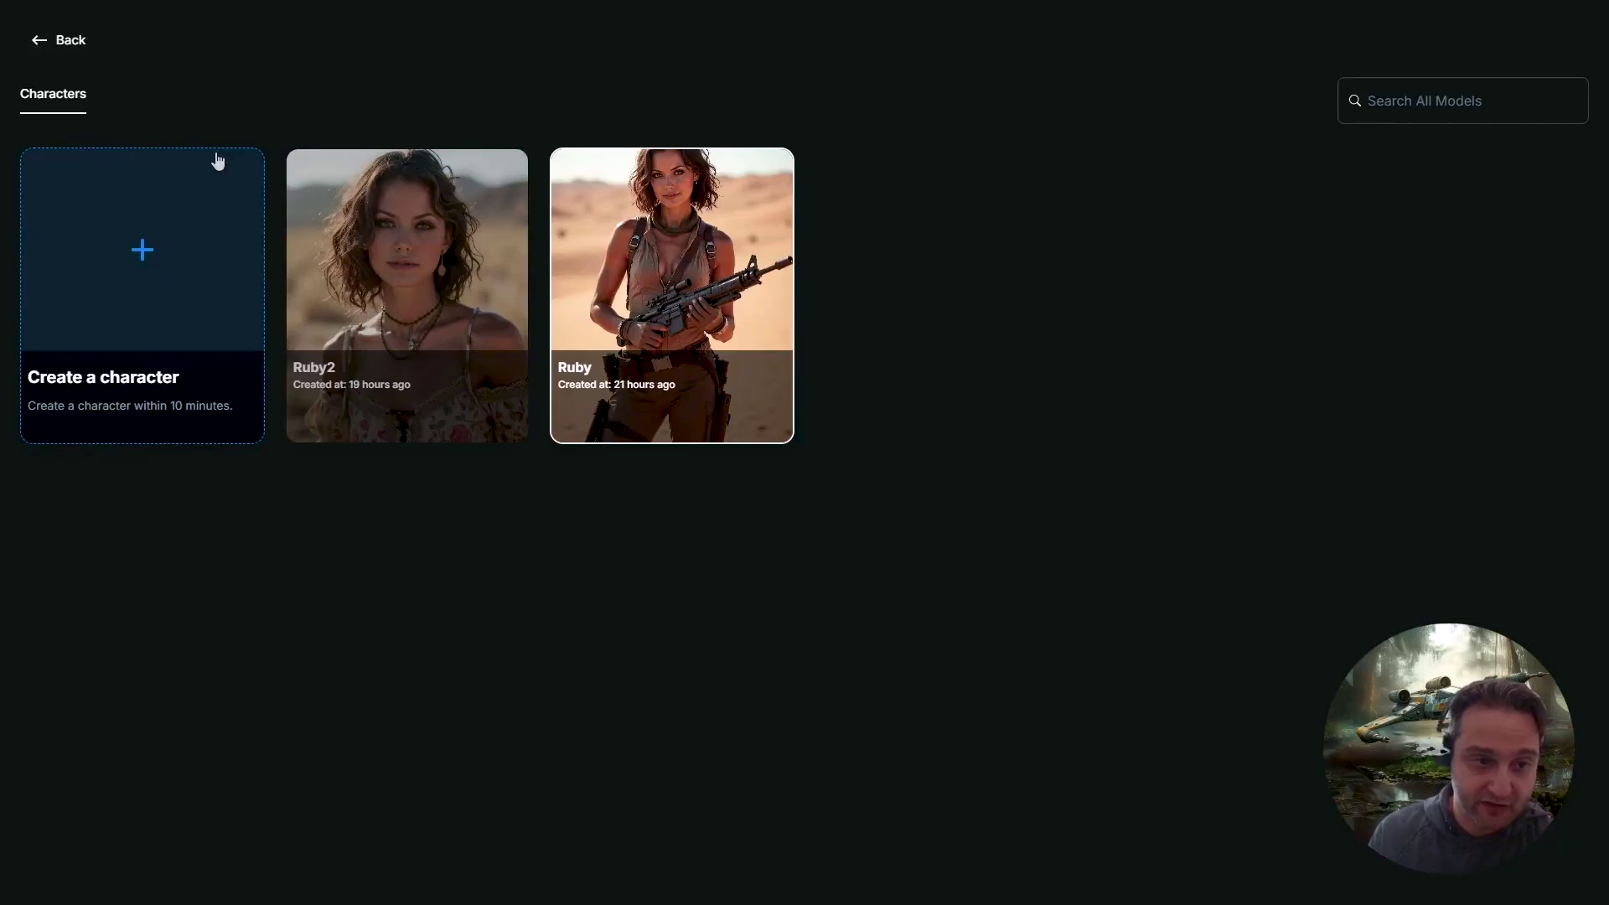
{"action": "left_click", "coordinate": [442, 289]}
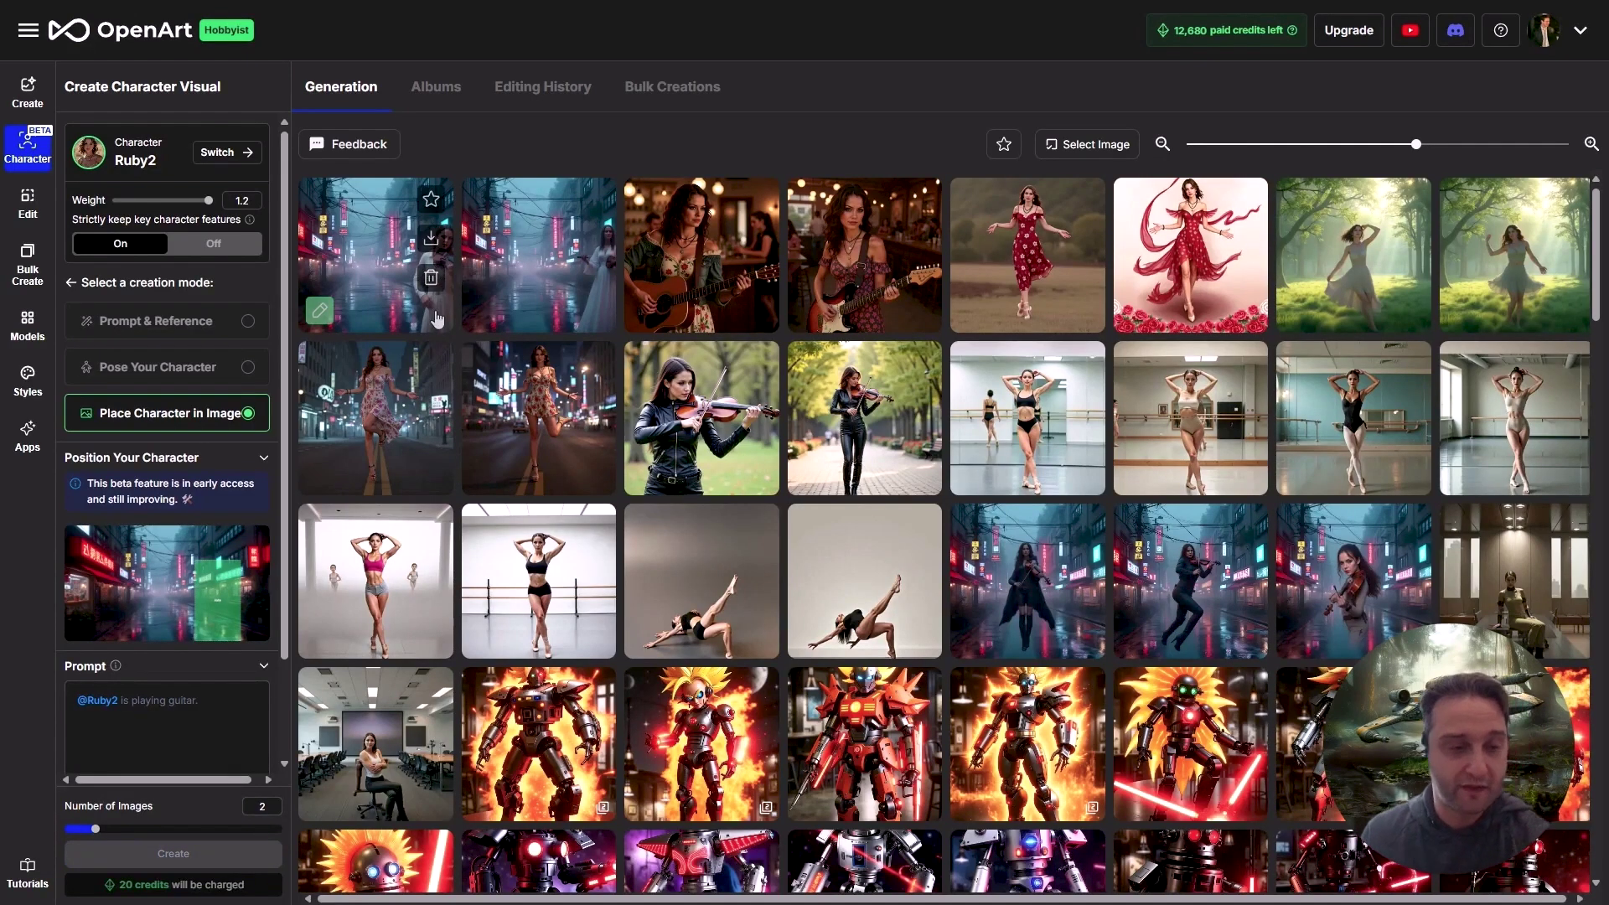
{"action": "type", "text": "dressed in white robe playing violin"}
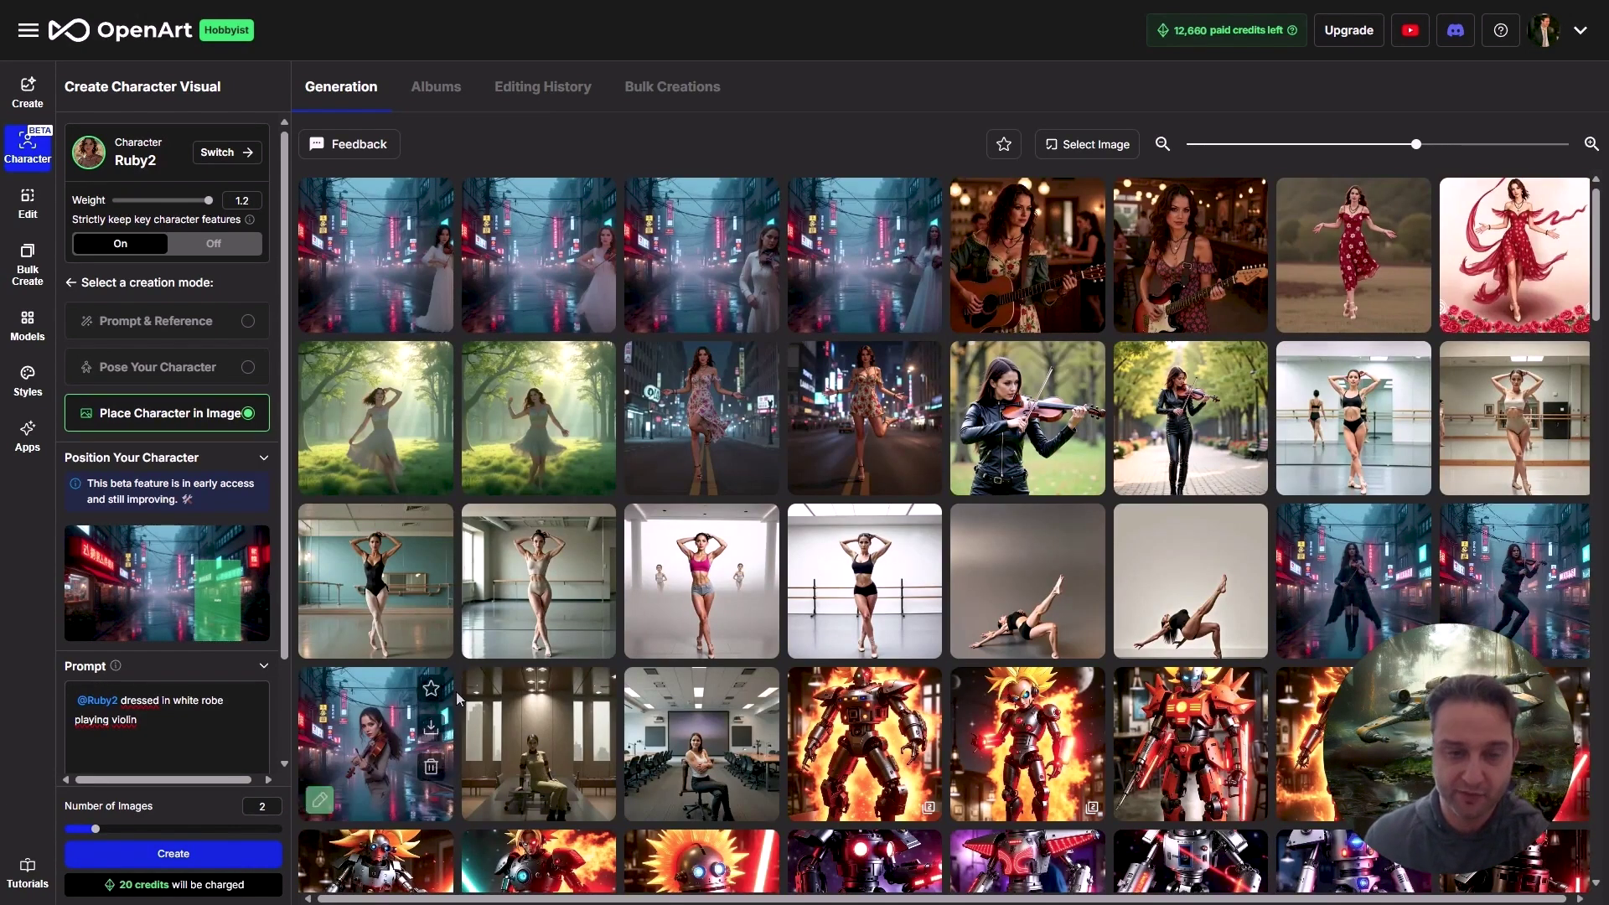
Step: Inspect both new Ruby2 violin images full screen and review their details
{"action": "left_click", "coordinate": [538, 231]}
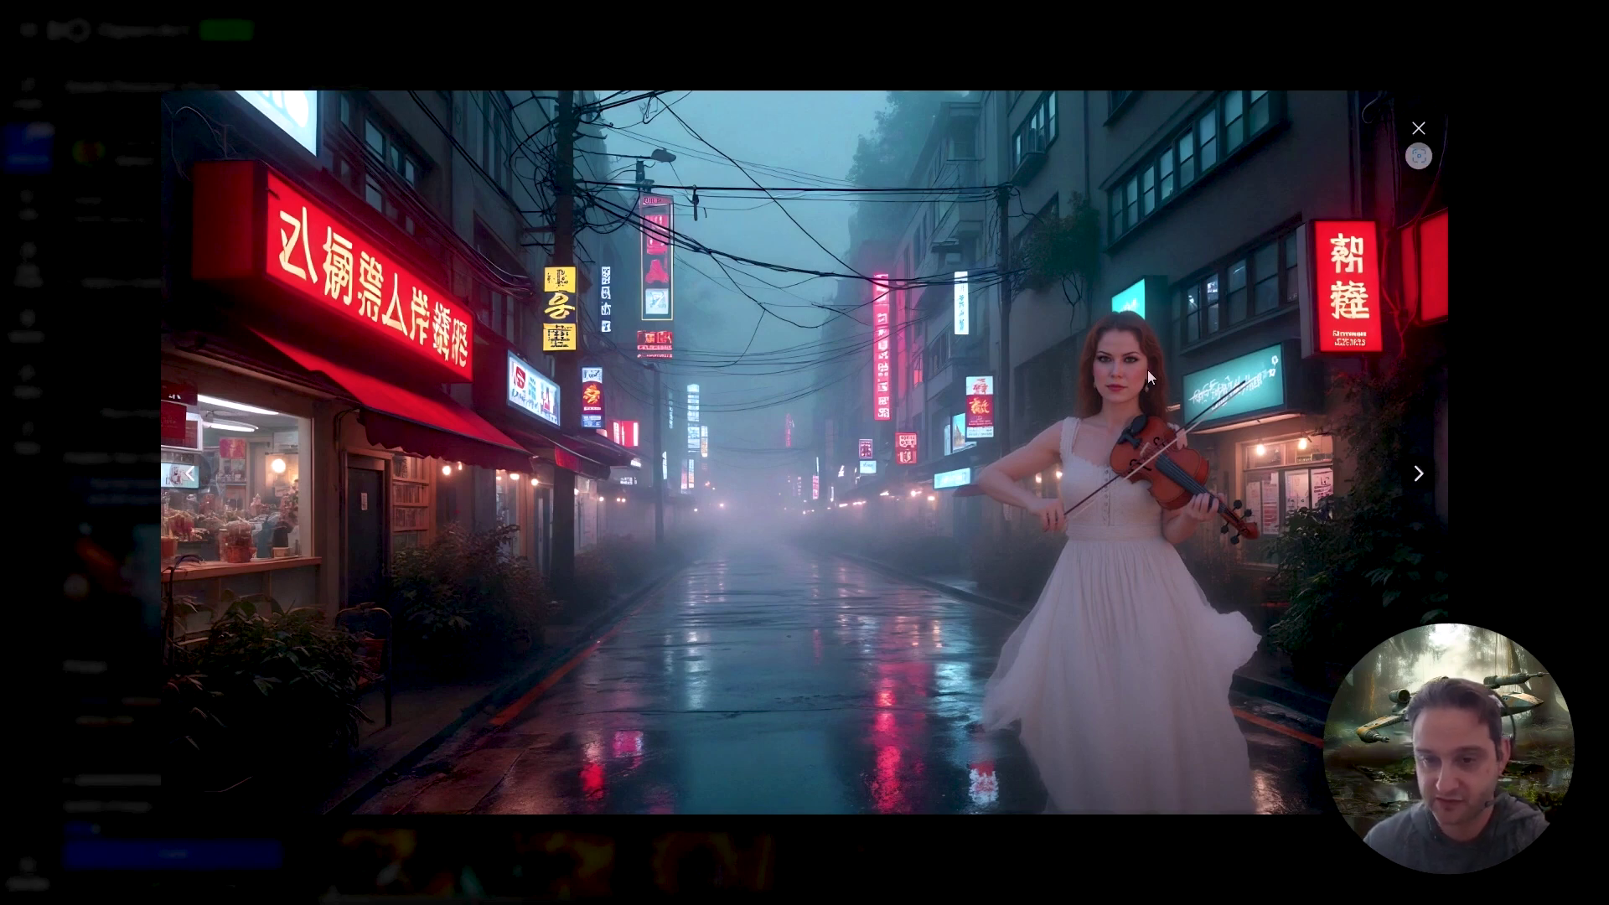
{"action": "key", "text": "Escape"}
{"action": "left_click", "coordinate": [1187, 155]}
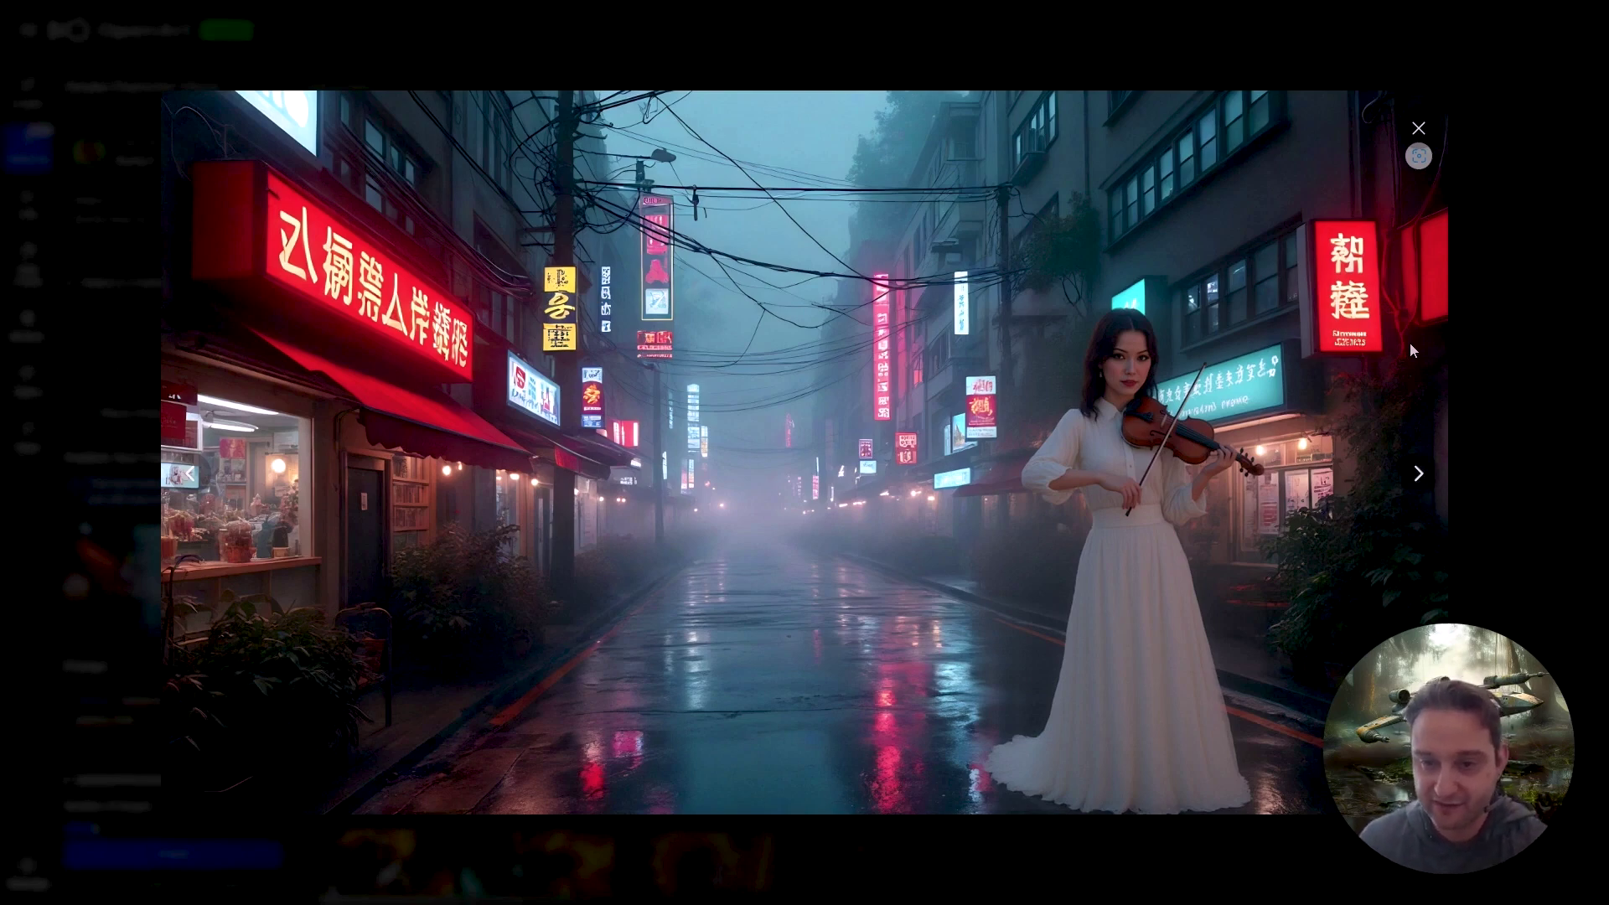
{"action": "left_click", "coordinate": [1418, 129]}
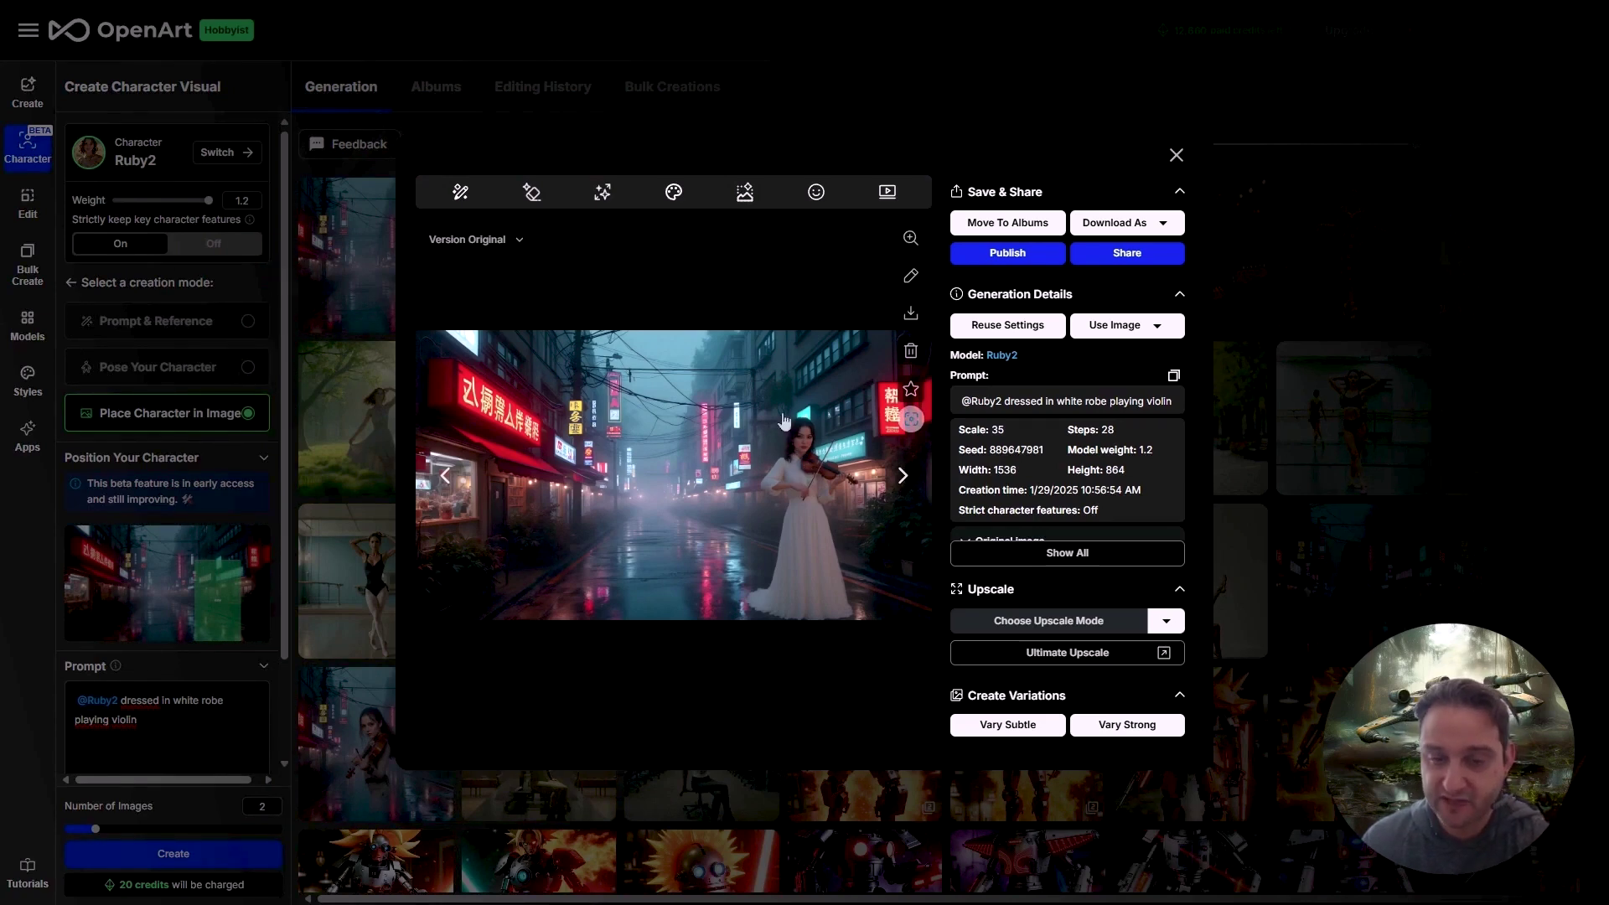
Step: Close the image details to return to the Ruby2 generation gallery
{"action": "left_click", "coordinate": [1177, 155]}
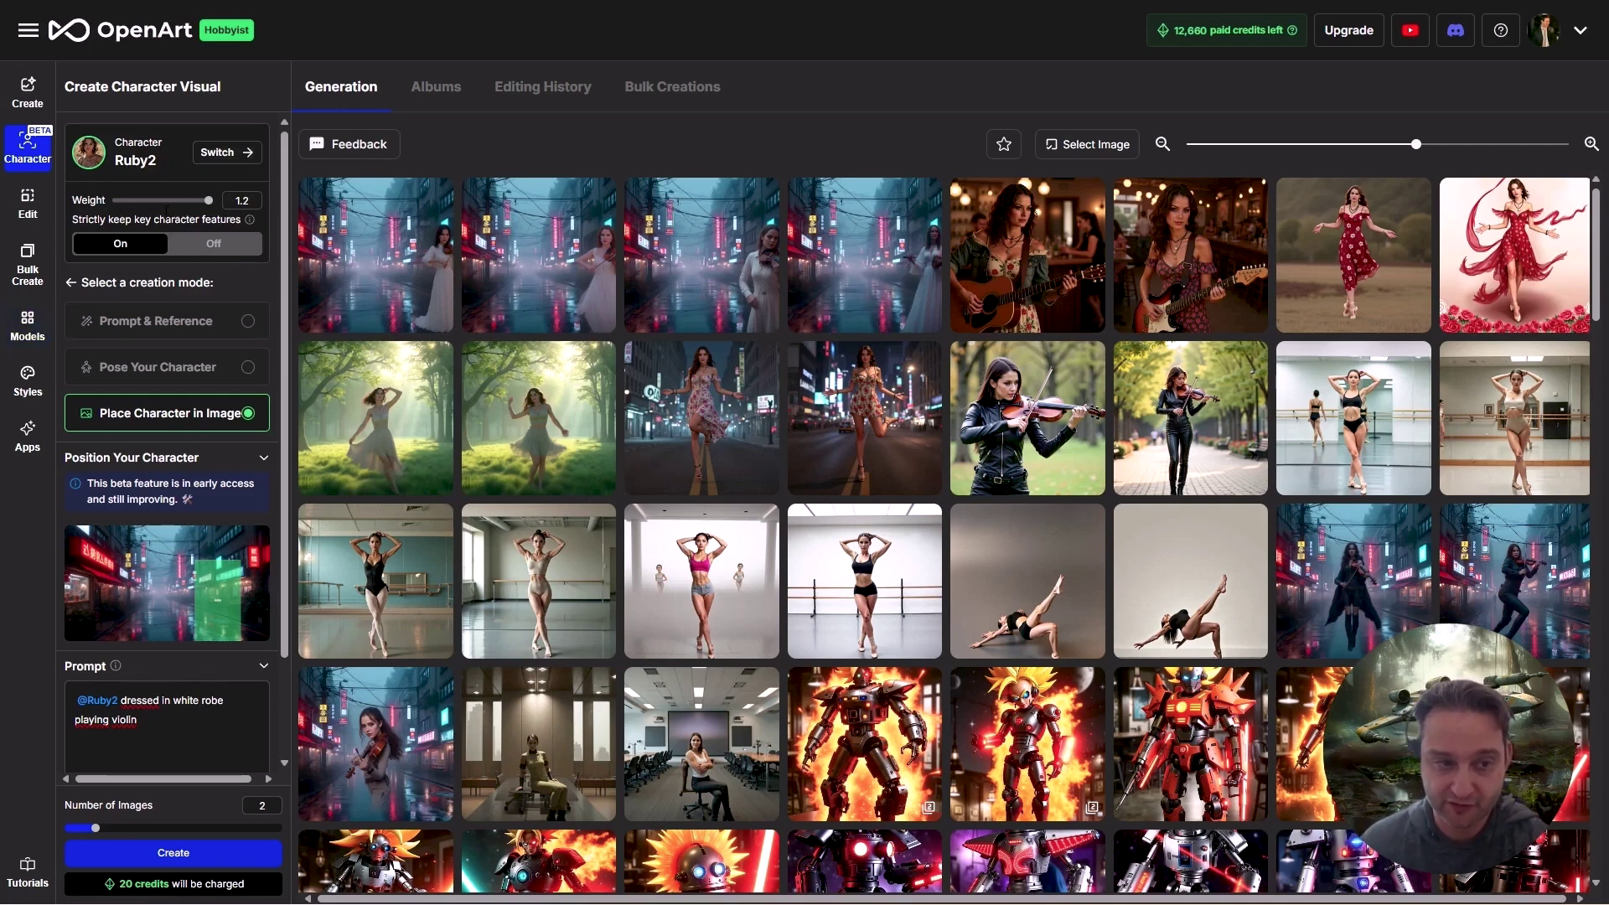
{"action": "mouse_move", "coordinate": [317, 377]}
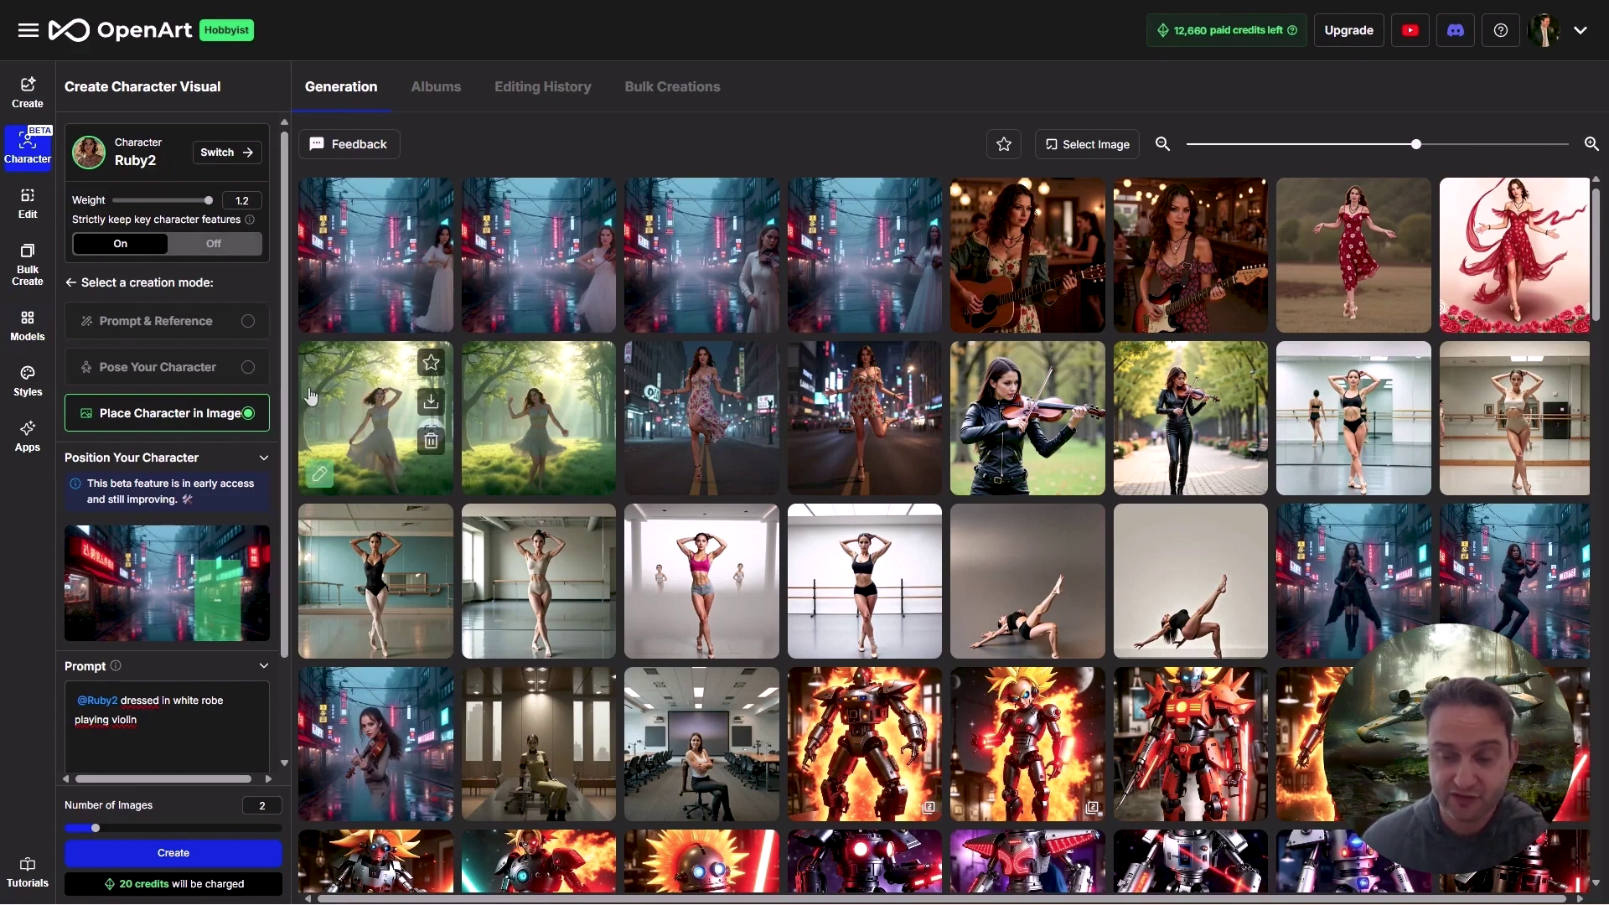
Step: Switch to Pose Your Character and load the Female (Athletic) body in the pose editor
{"action": "left_click", "coordinate": [189, 378]}
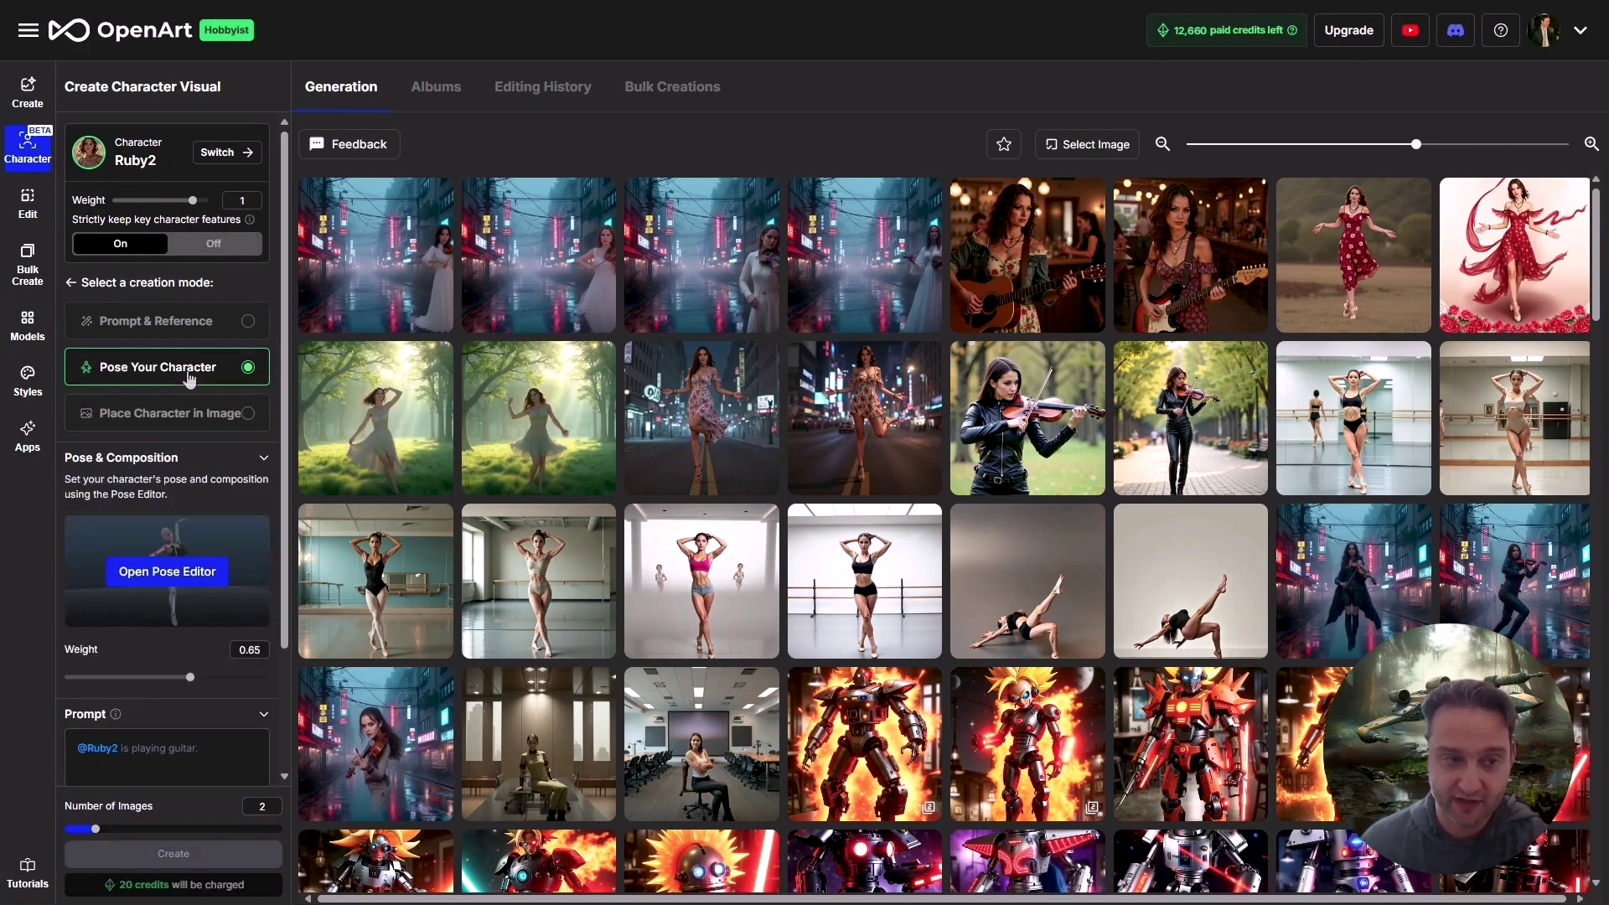
{"action": "left_click", "coordinate": [183, 575]}
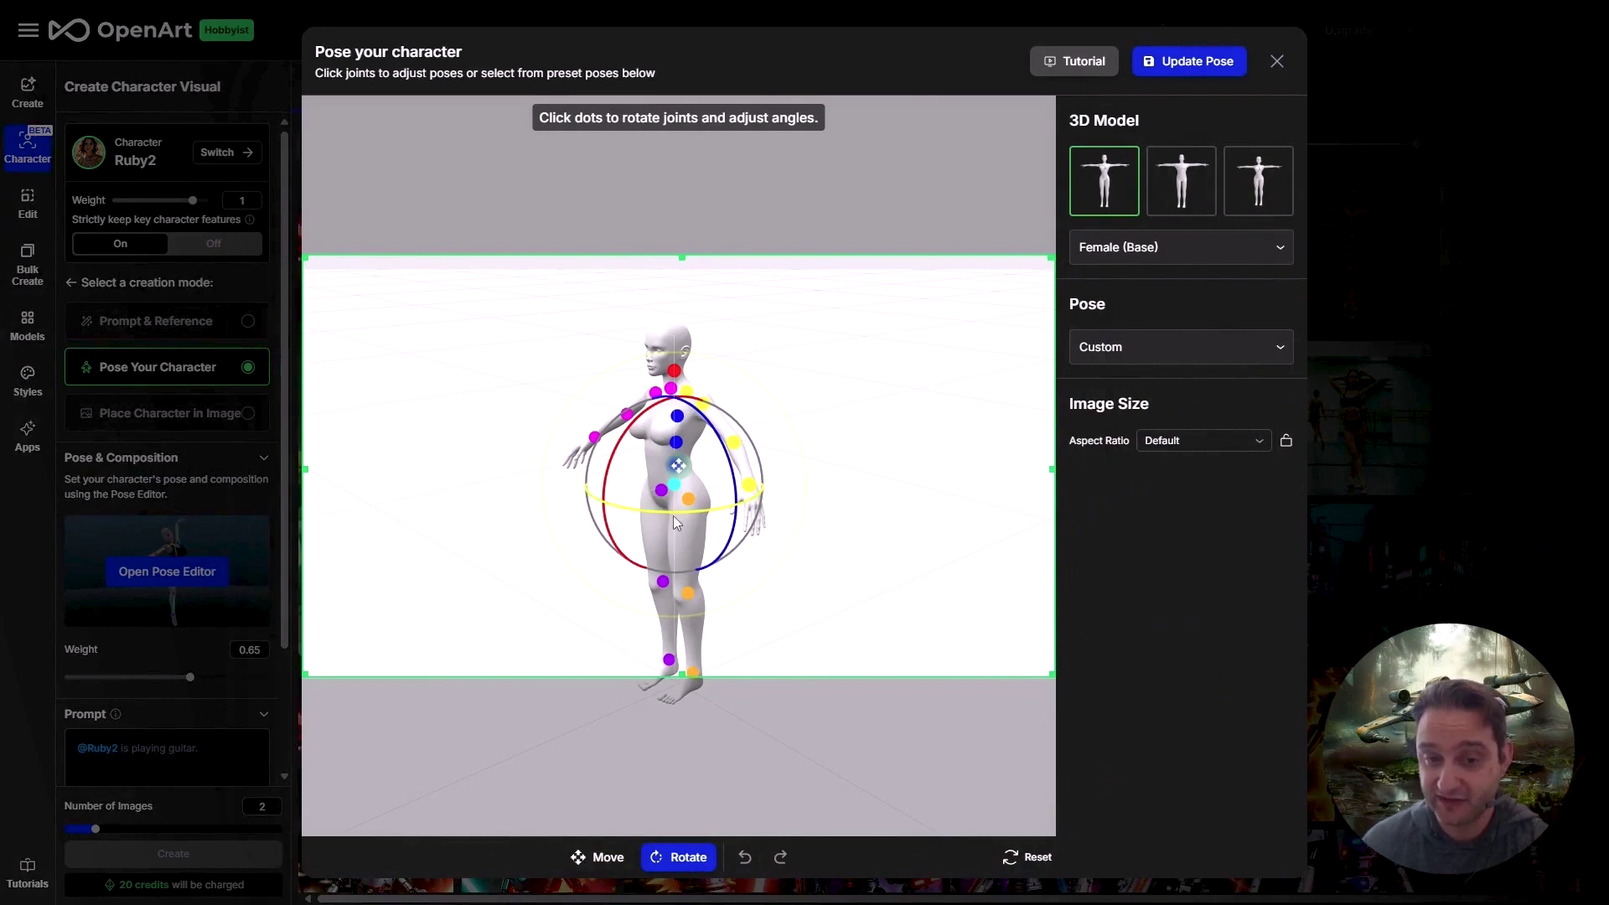
{"action": "left_click_drag", "start_coordinate": [672, 515], "coordinate": [721, 527]}
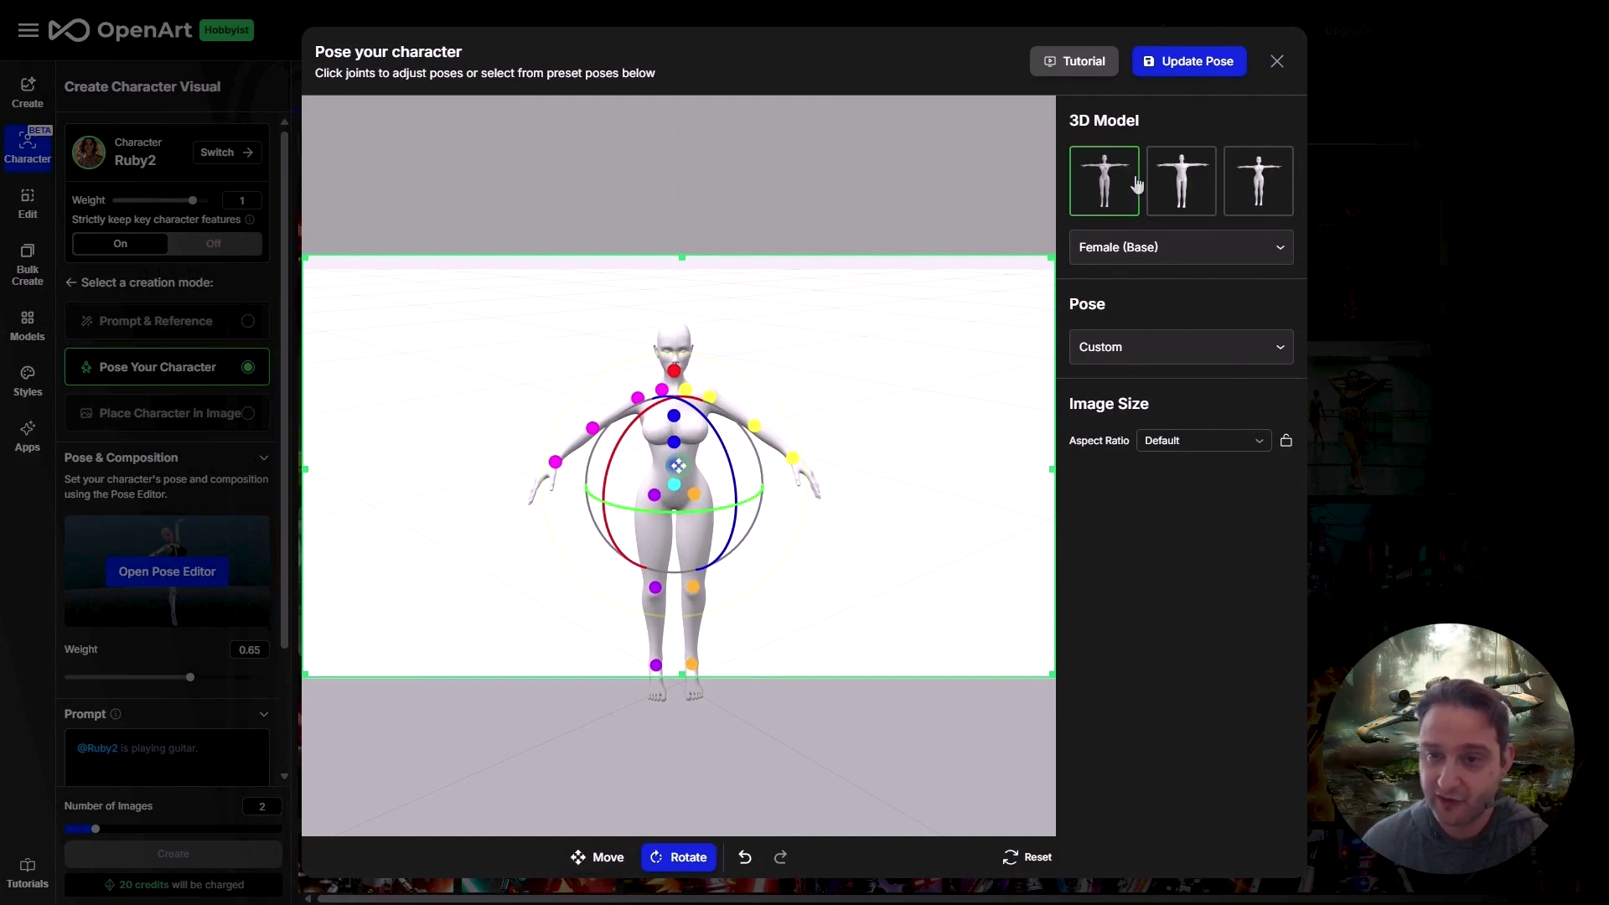
{"action": "left_click", "coordinate": [1157, 246]}
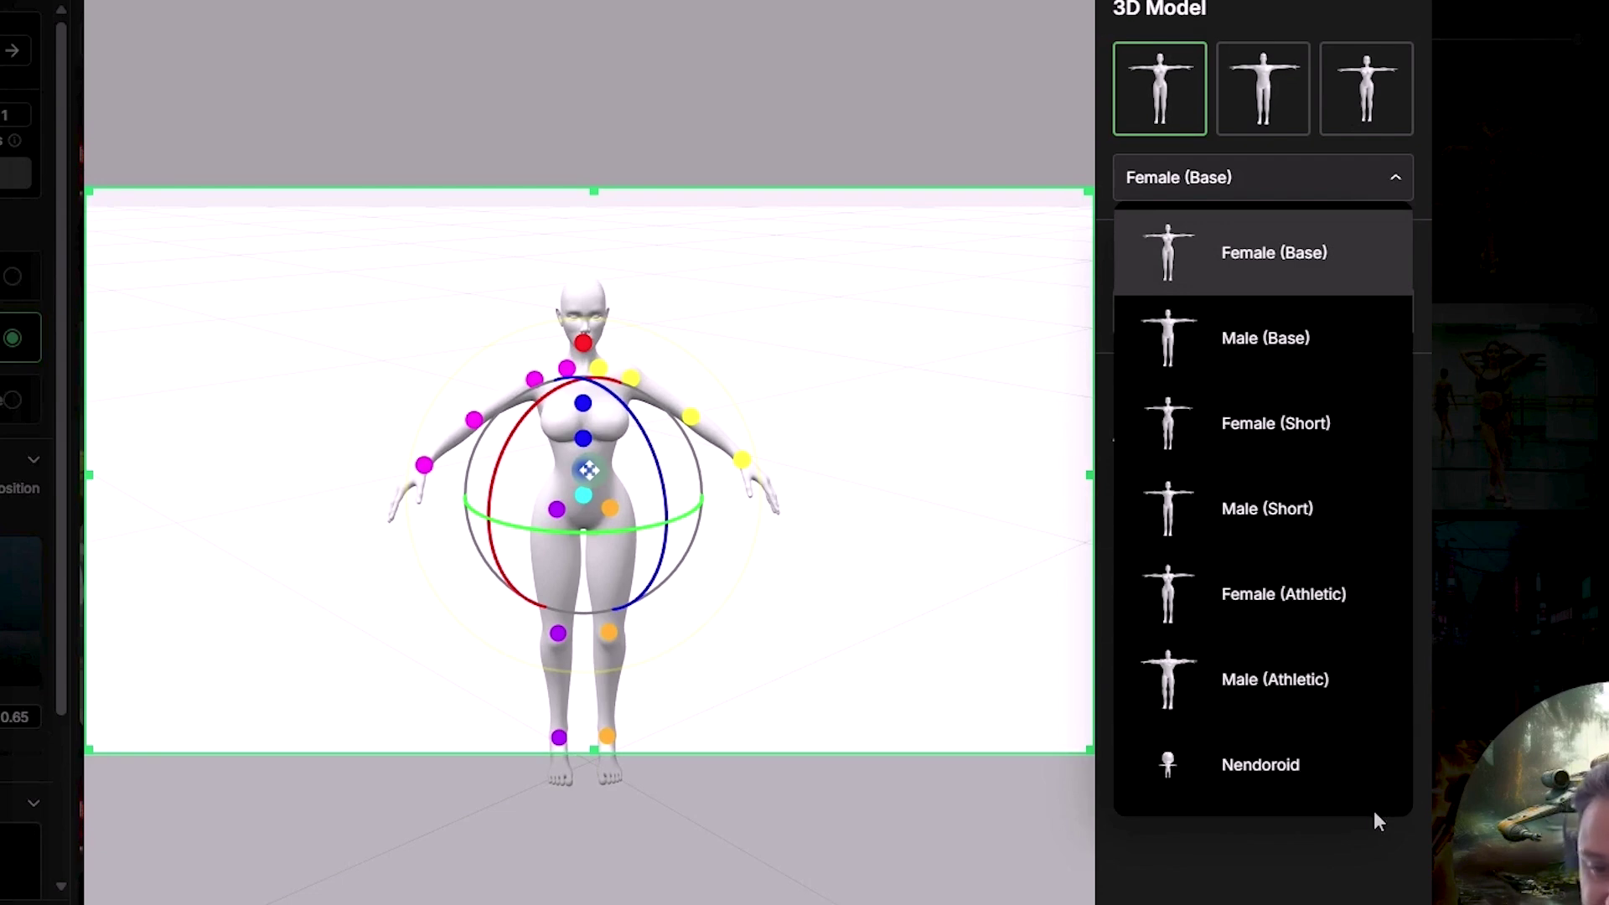
{"action": "left_click", "coordinate": [1204, 600]}
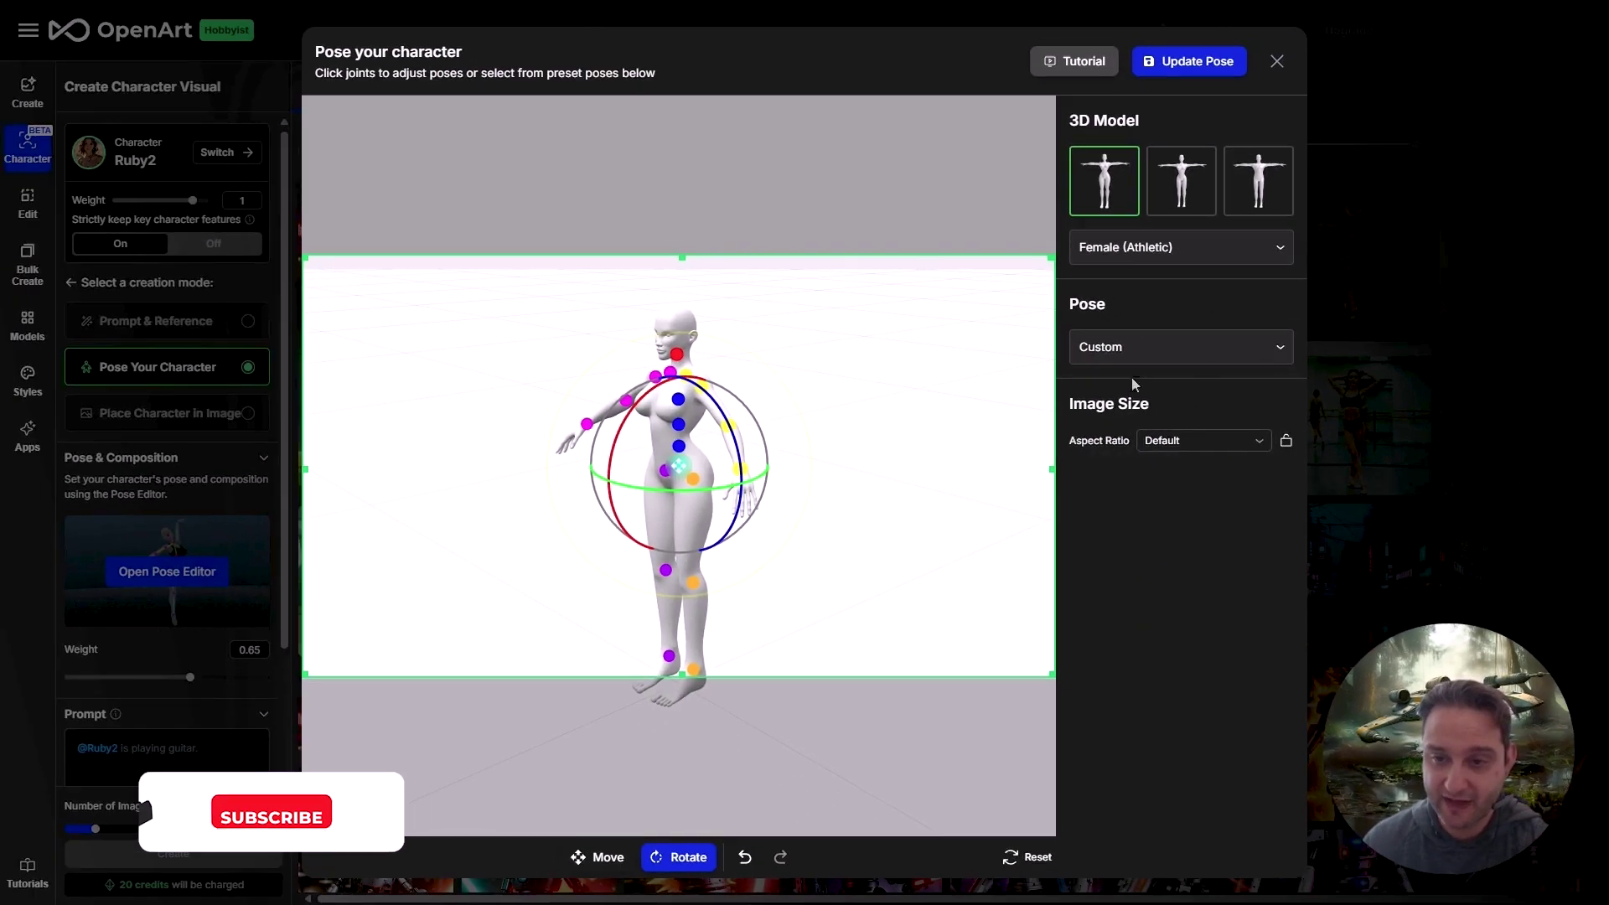
Step: Apply the Legs Crossed, Left Hand On Hip preset, rotate one foot, and save the pose
{"action": "left_click", "coordinate": [1173, 352]}
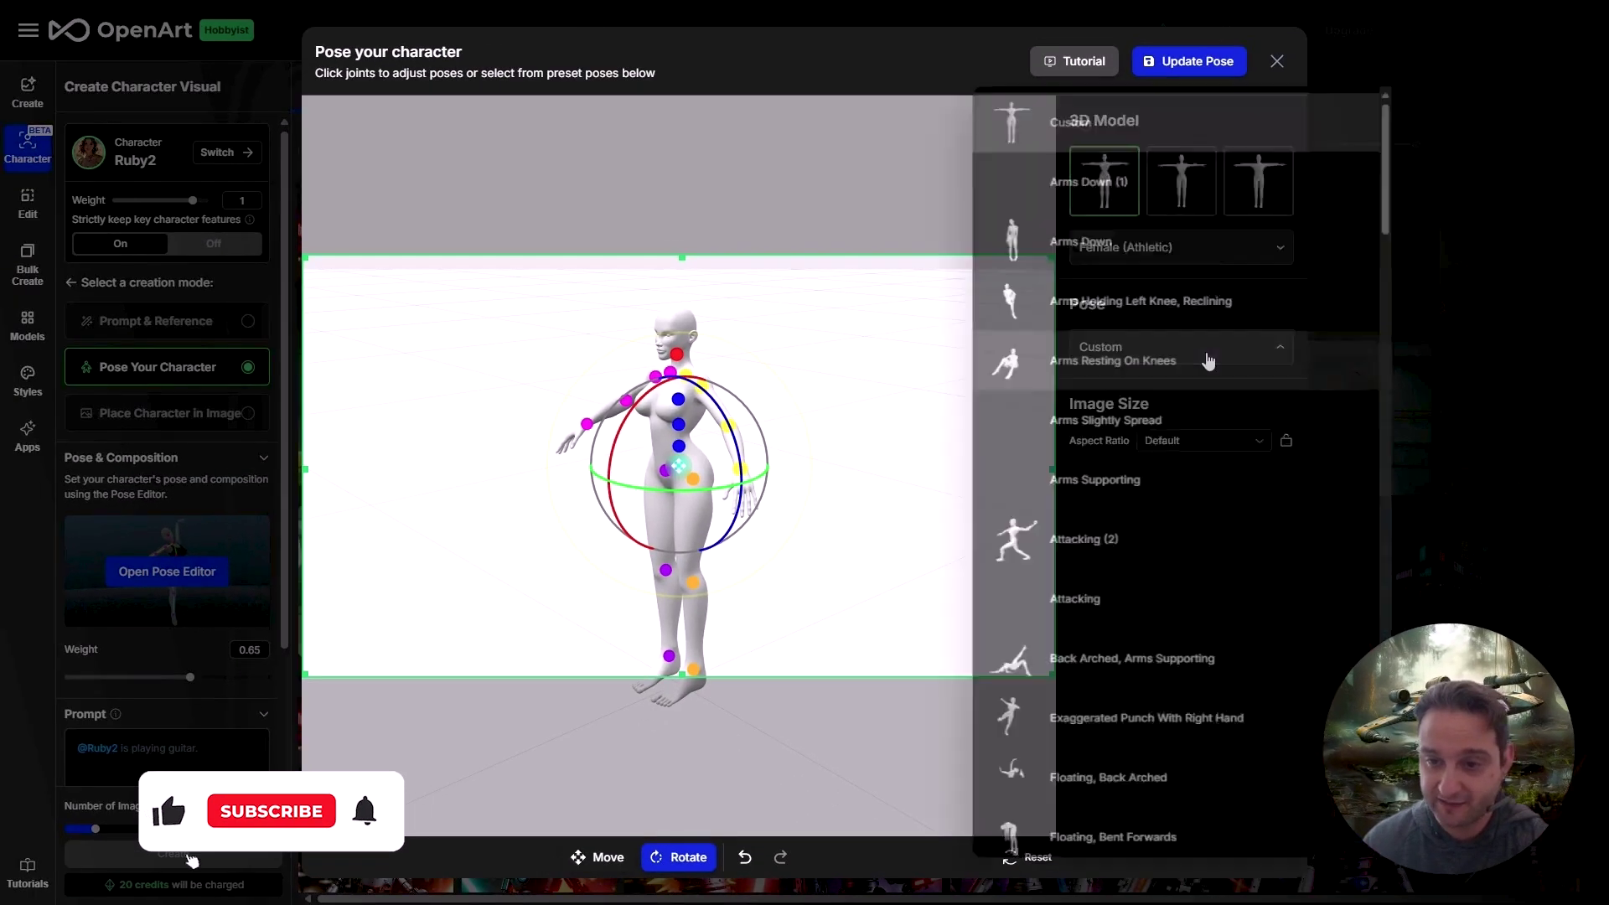
{"action": "scroll", "coordinate": [1201, 651], "scroll_direction": "down", "scroll_amount": 3}
{"action": "scroll", "coordinate": [1200, 651], "scroll_direction": "down", "scroll_amount": 12}
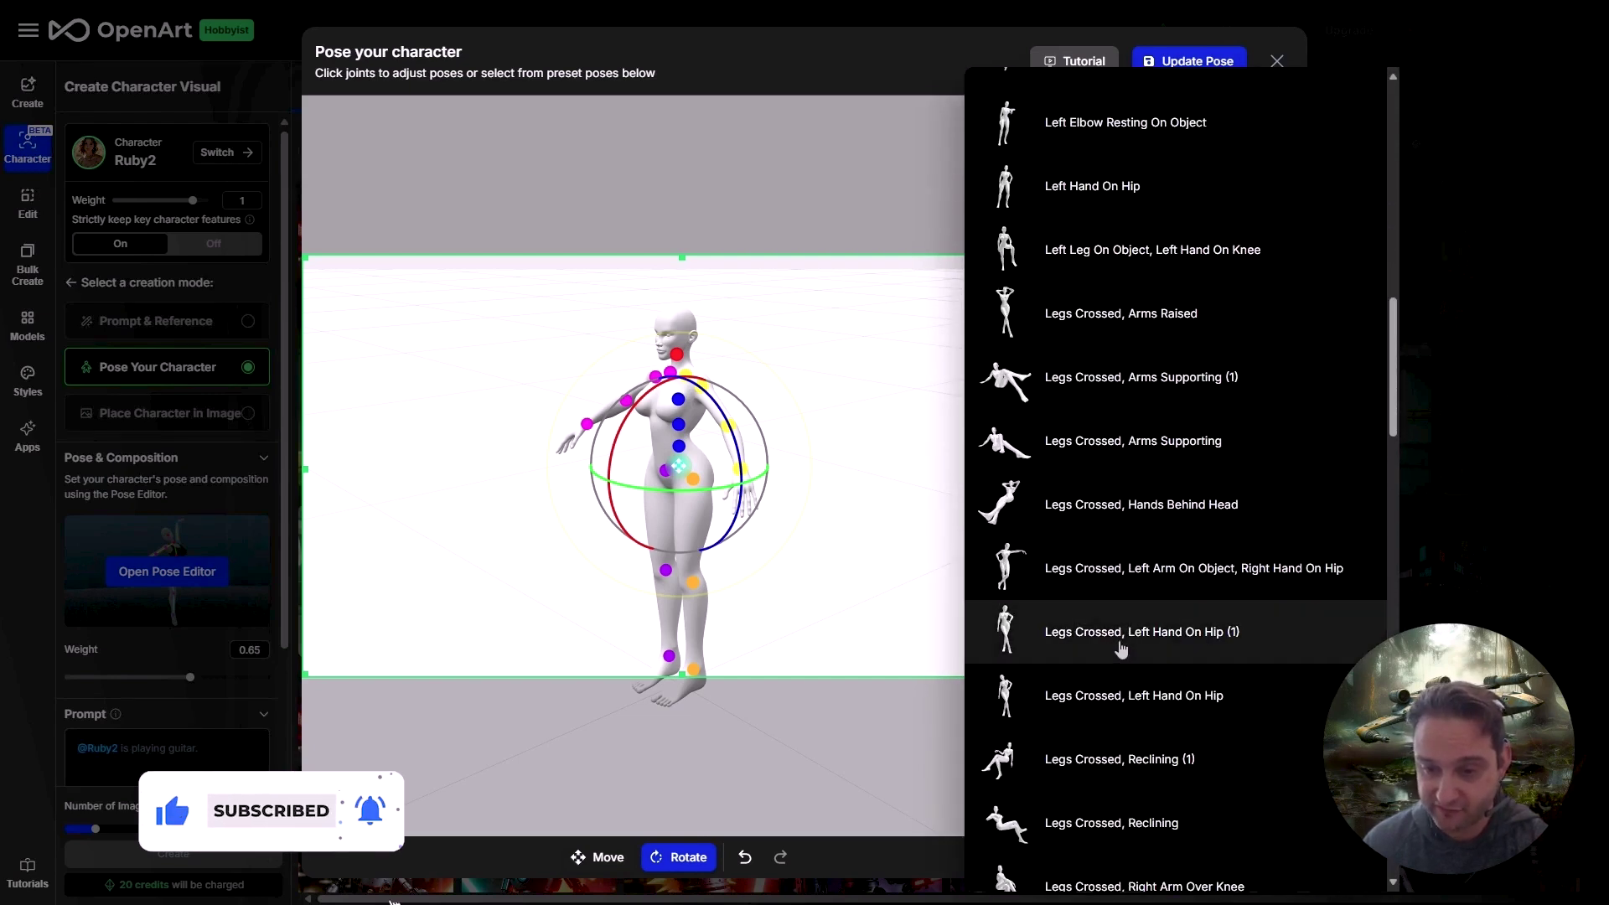
{"action": "left_click", "coordinate": [1119, 692]}
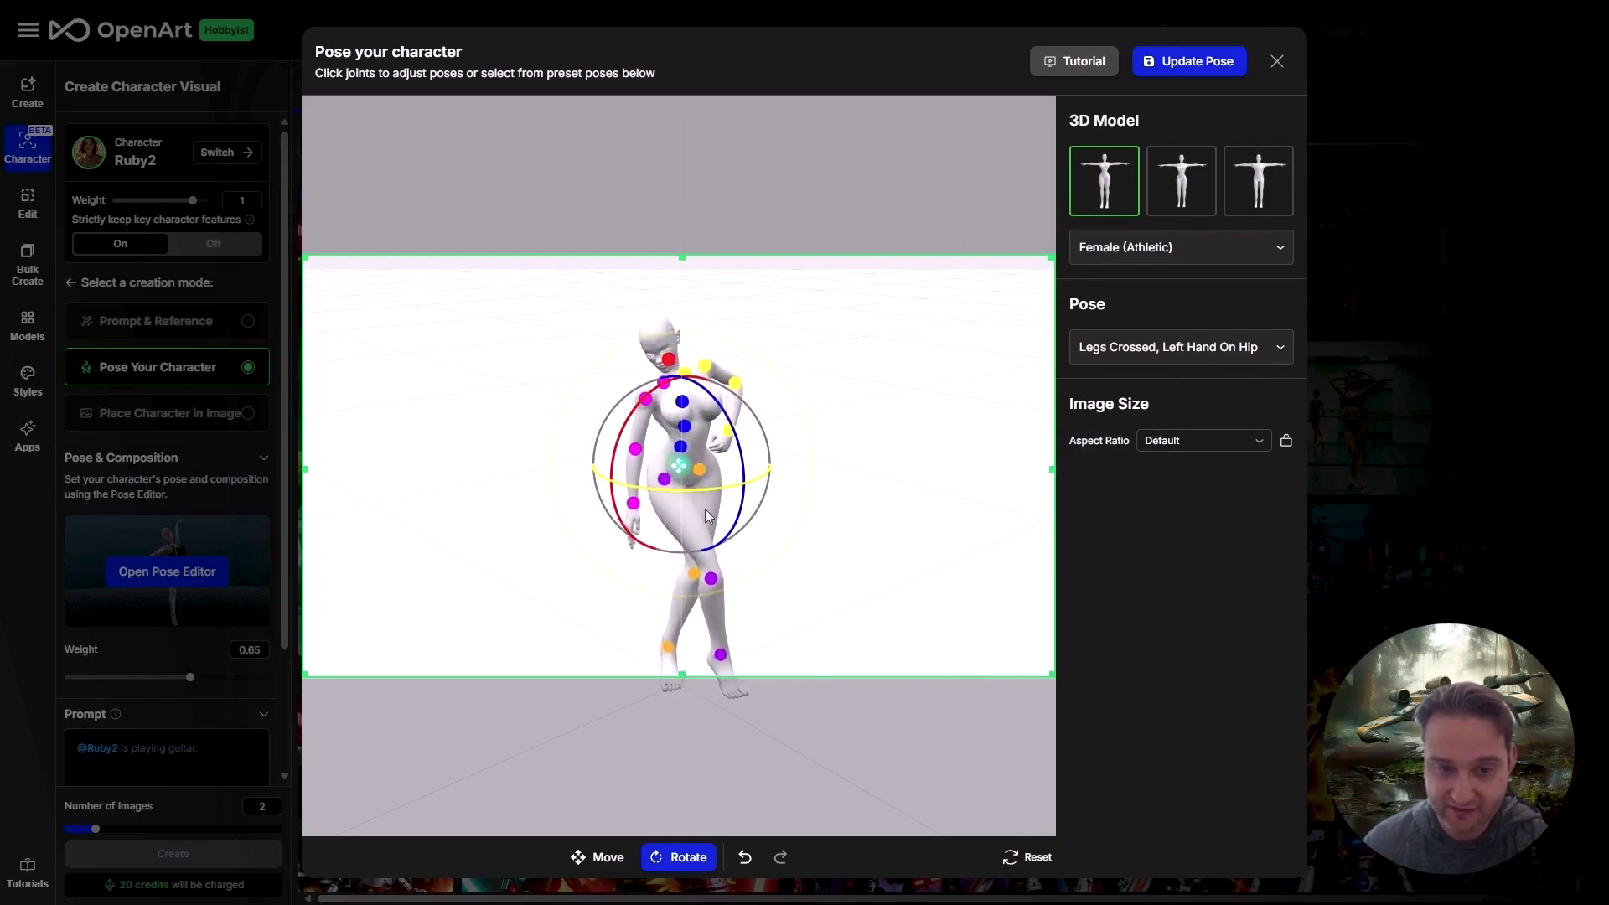
{"action": "left_click", "coordinate": [722, 654]}
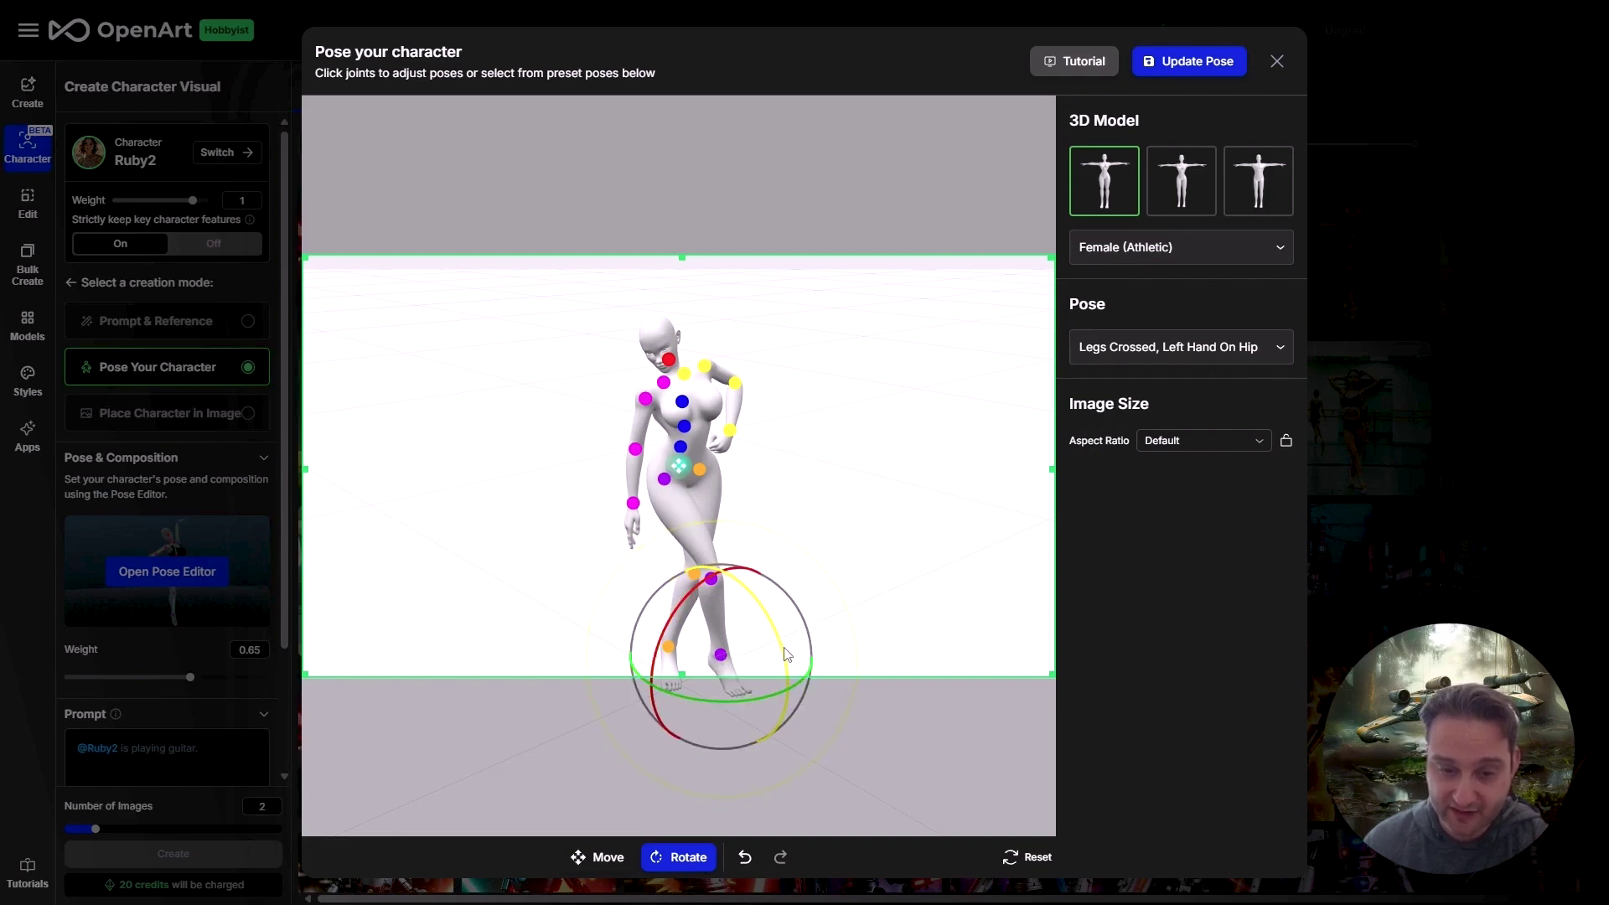
{"action": "left_click_drag", "start_coordinate": [722, 658], "coordinate": [759, 642]}
{"action": "left_click", "coordinate": [1228, 73]}
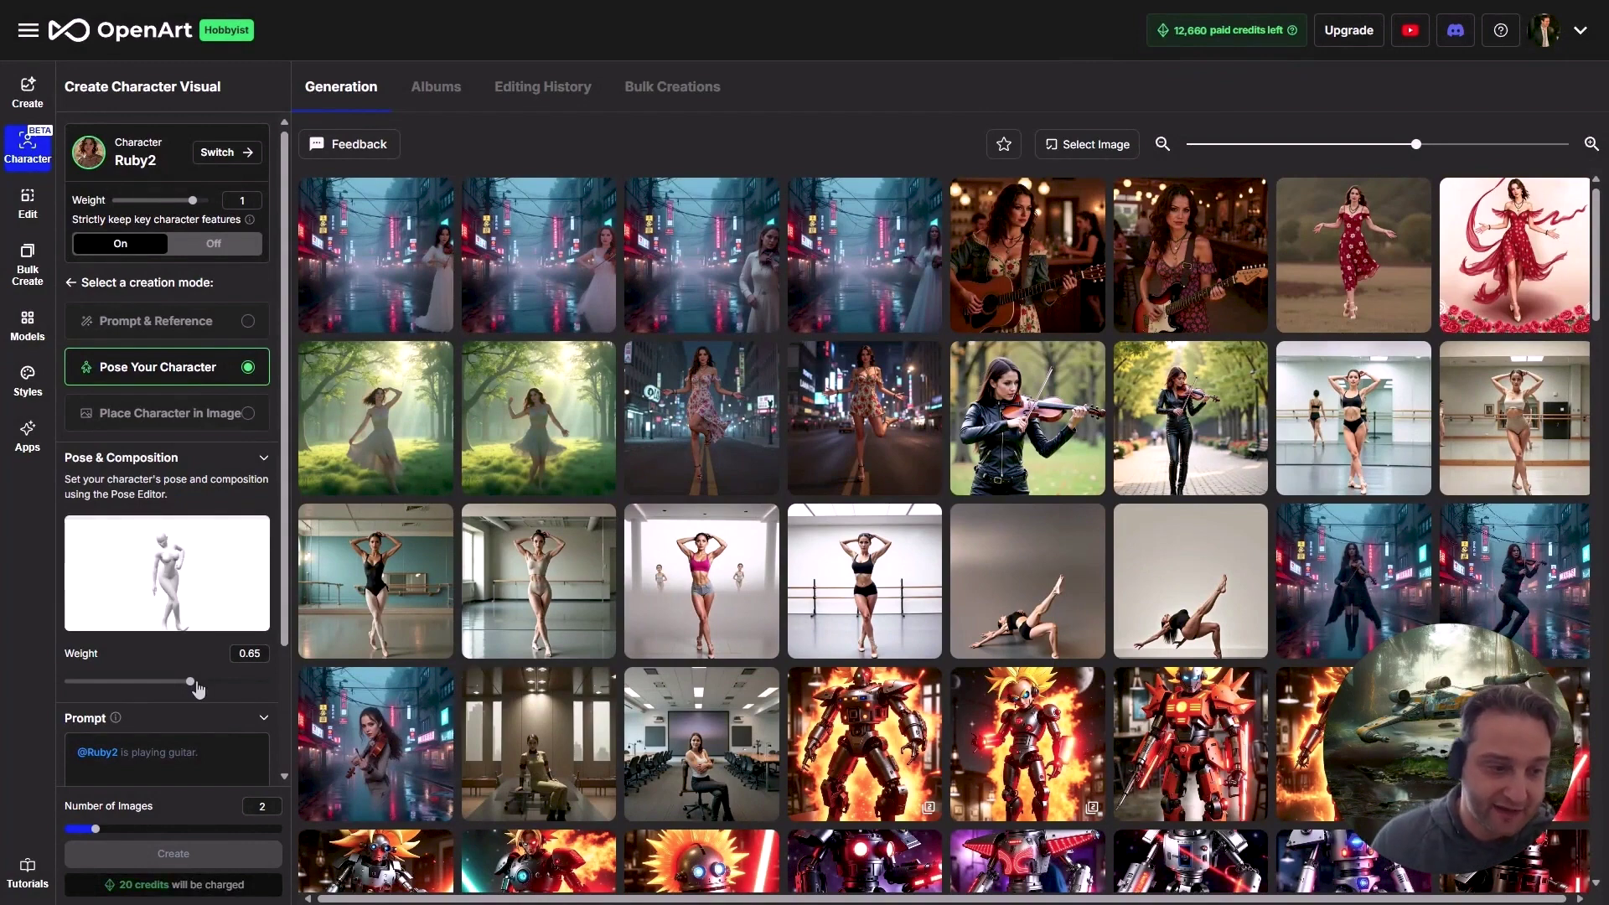
{"action": "mouse_move", "coordinate": [198, 688]}
{"action": "left_mouse_down"}
{"action": "mouse_move", "coordinate": [159, 689]}
{"action": "mouse_move", "coordinate": [209, 697]}
{"action": "left_mouse_up"}
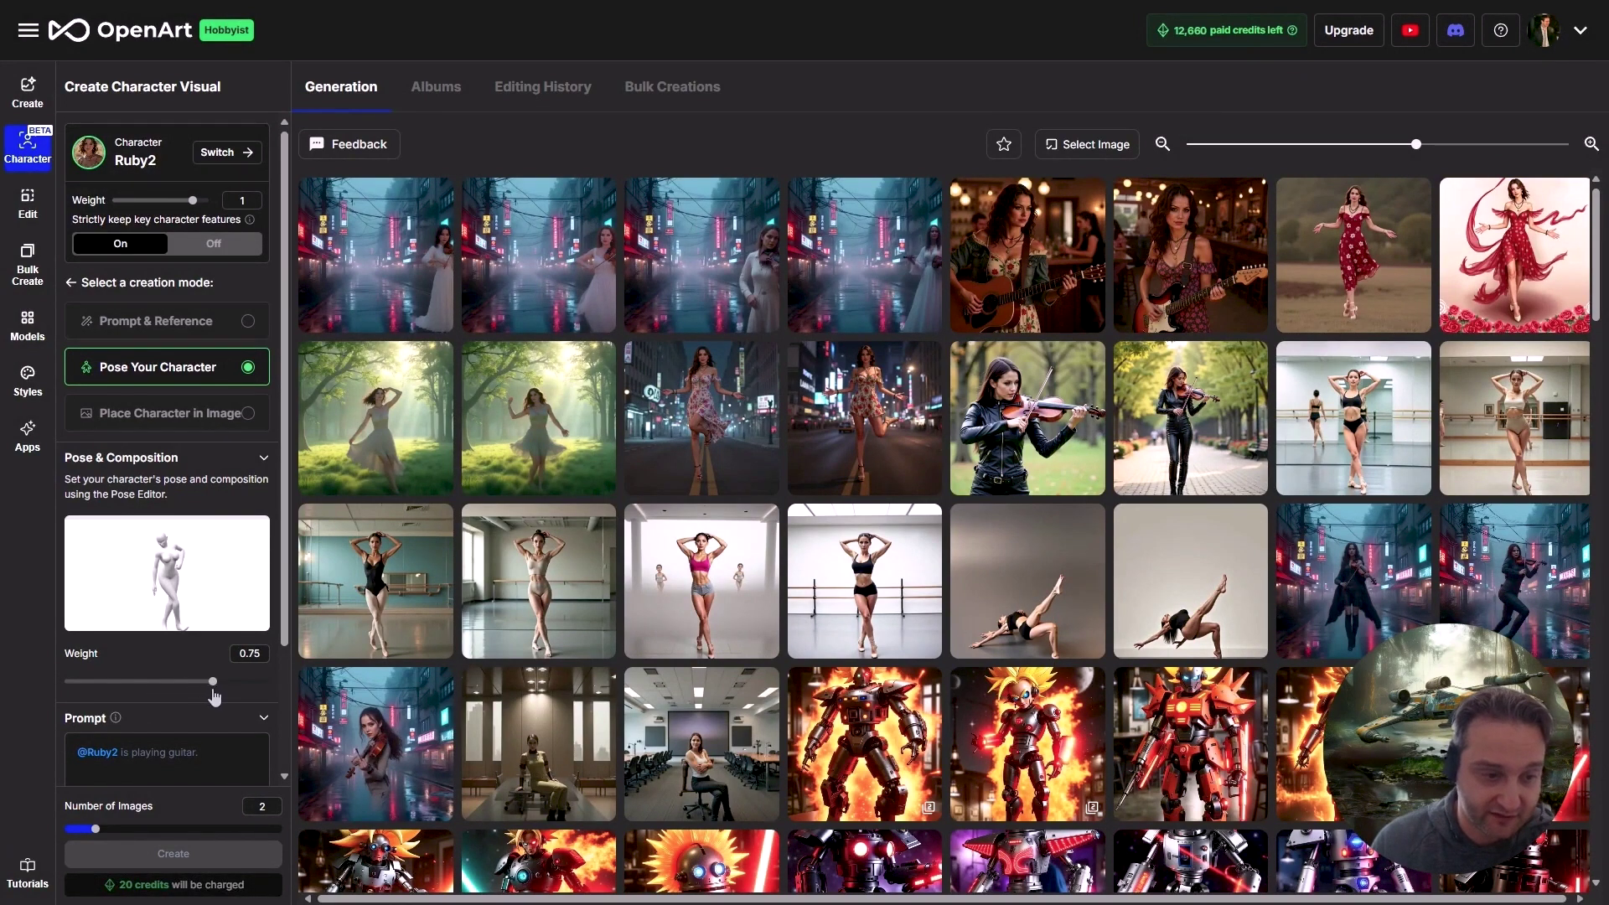
{"action": "left_click", "coordinate": [209, 759]}
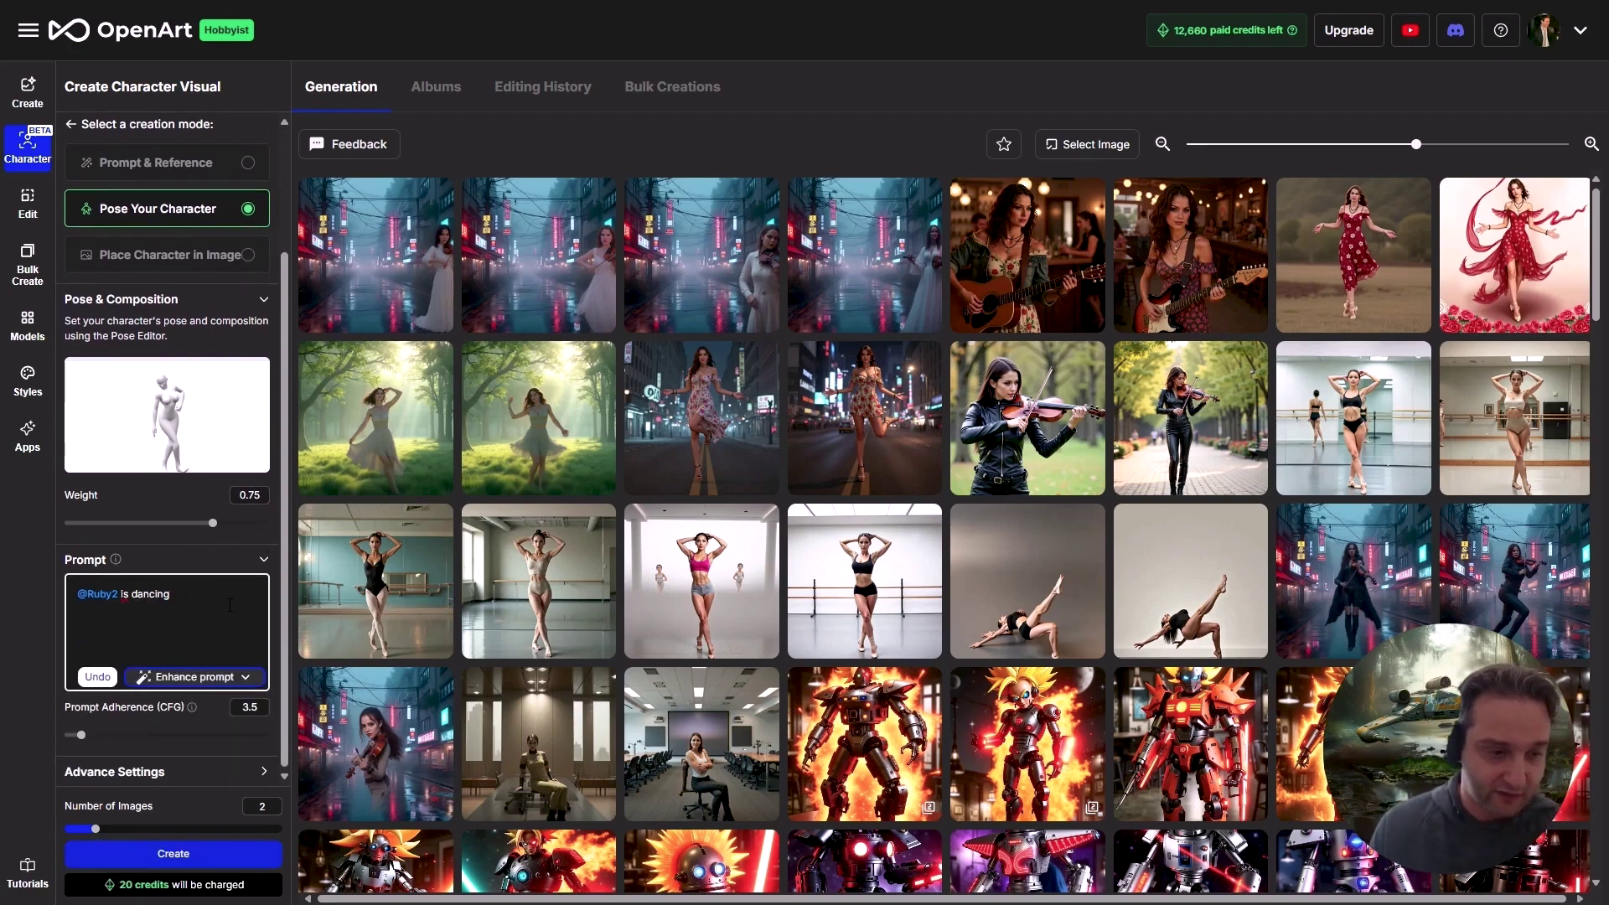
{"action": "type", "text": "is dancing"}
{"action": "left_click", "coordinate": [264, 772]}
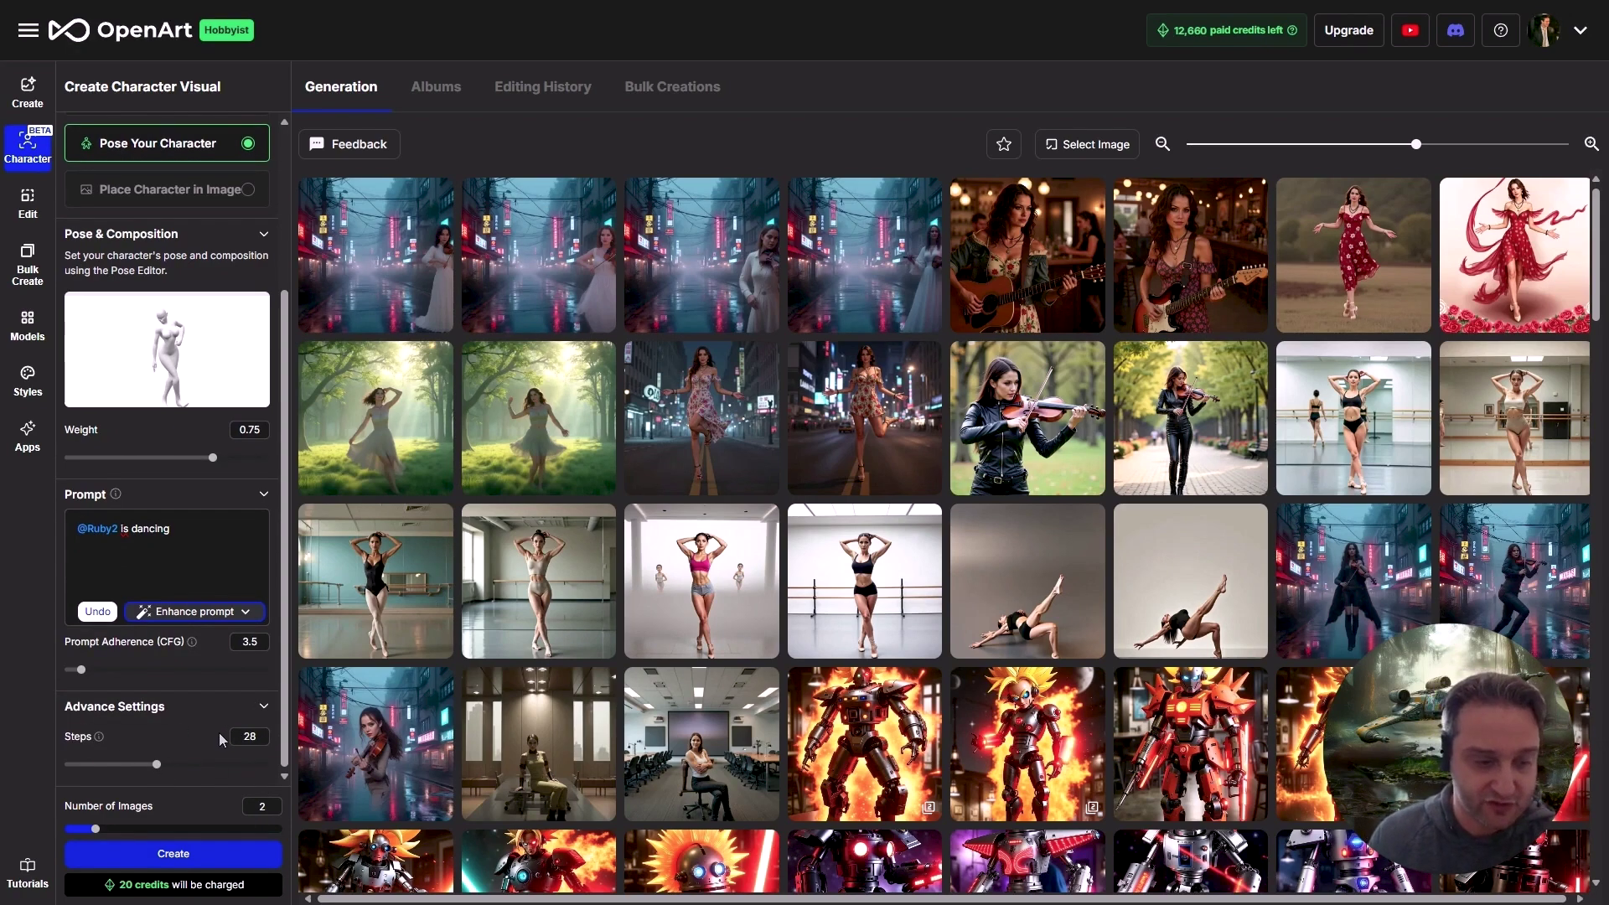
{"action": "left_click", "coordinate": [168, 764]}
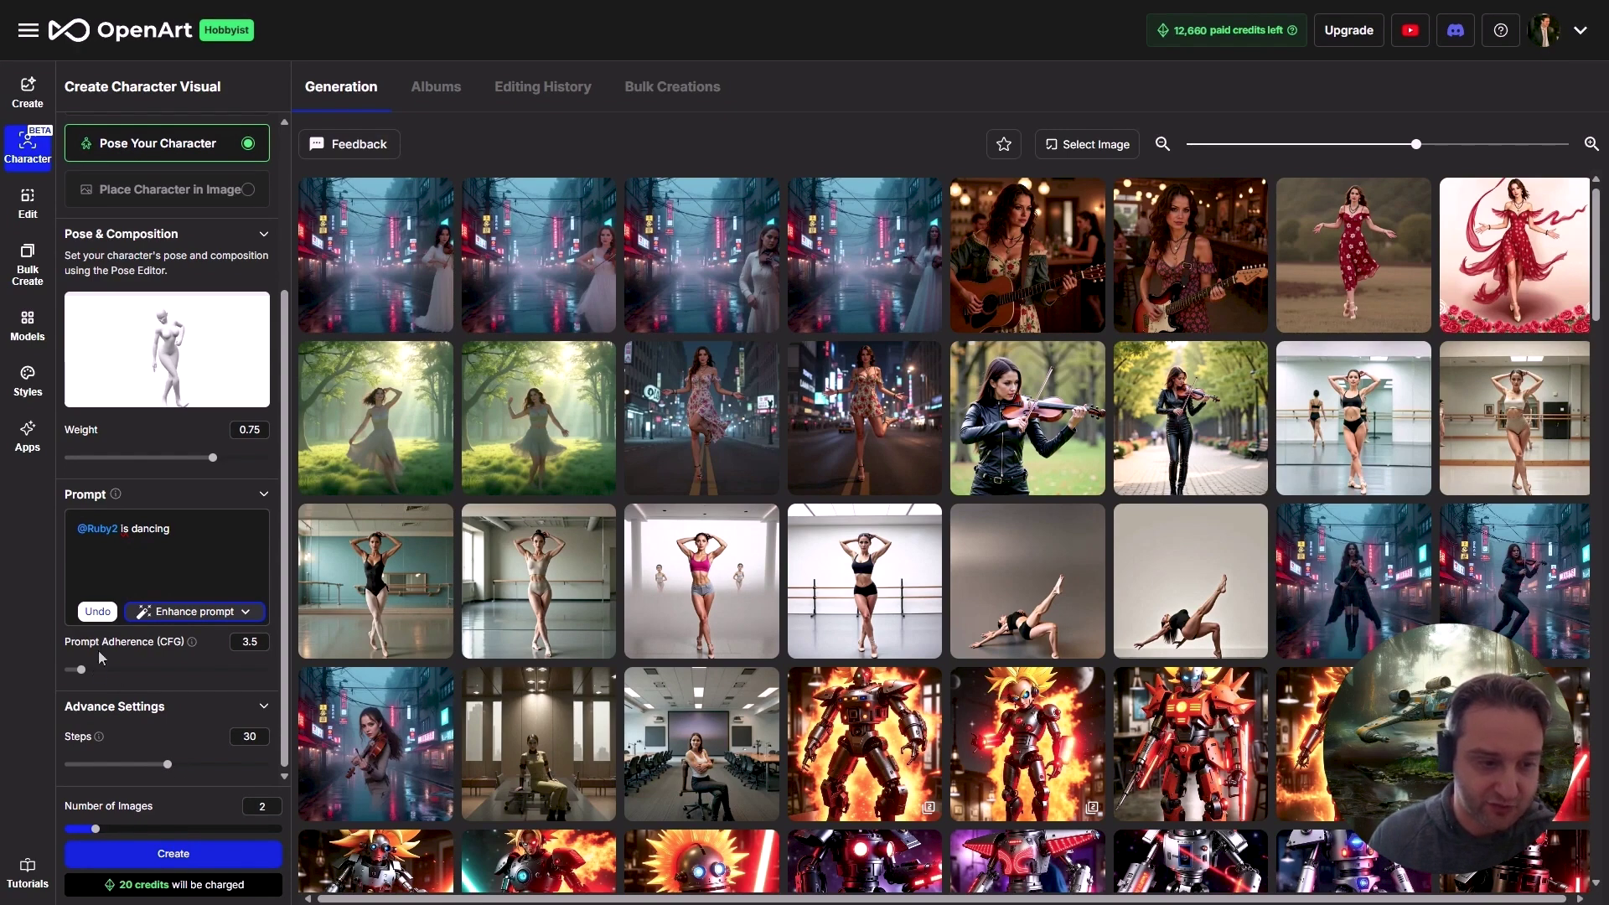
Step: Generate the dancing images and view the flowered and tree-path versions full size
{"action": "left_click", "coordinate": [210, 864]}
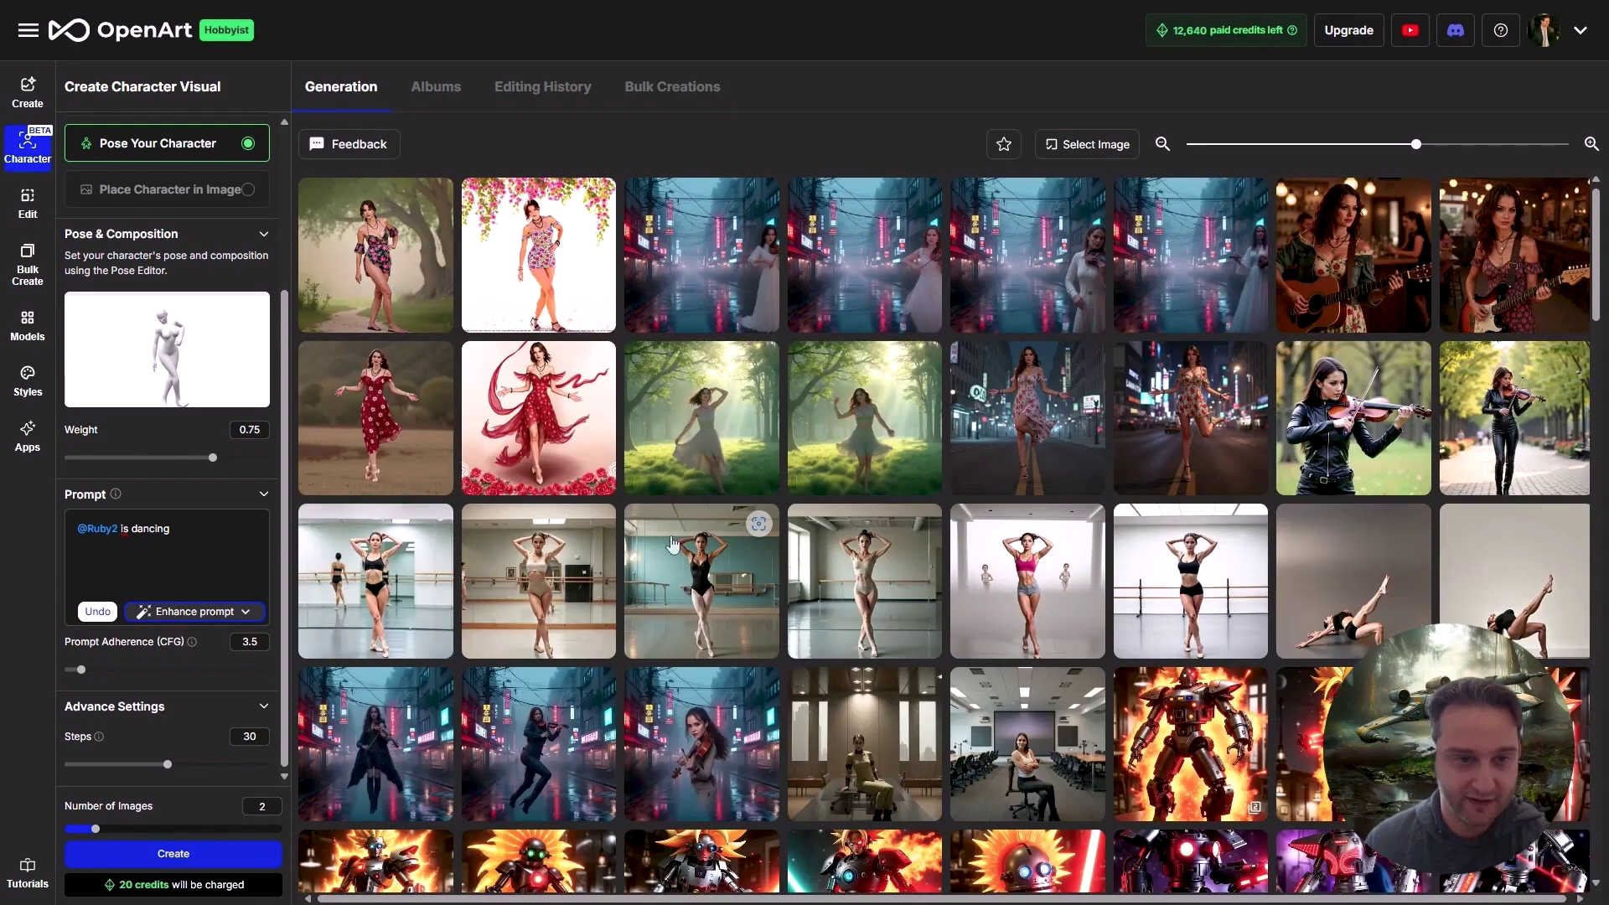
{"action": "left_click", "coordinate": [560, 351]}
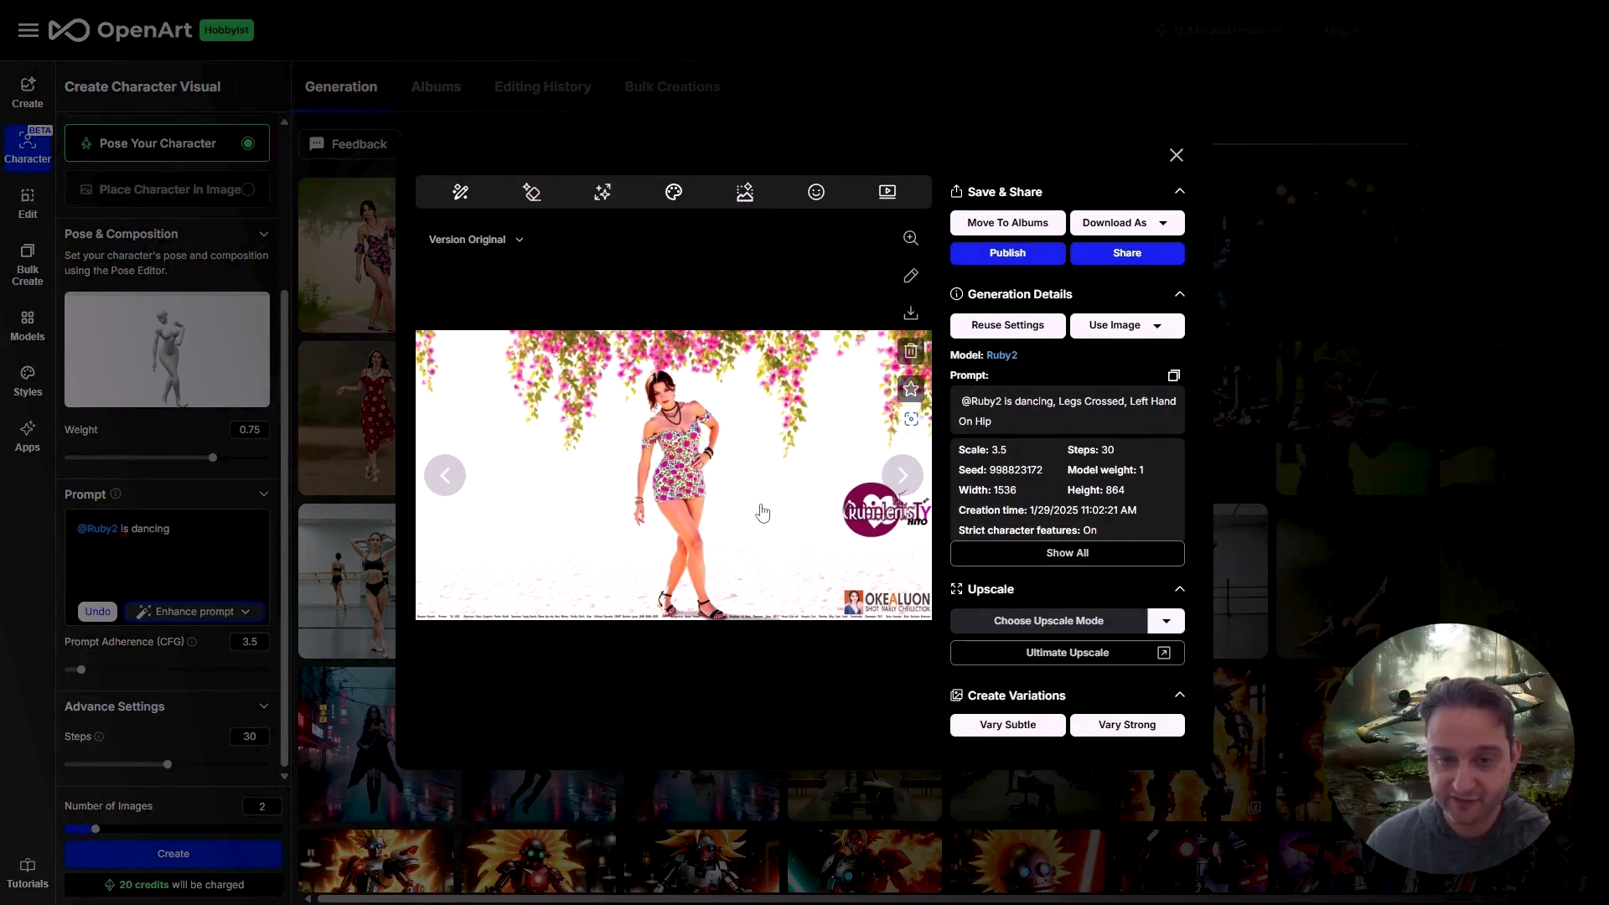
{"action": "left_click", "coordinate": [911, 238]}
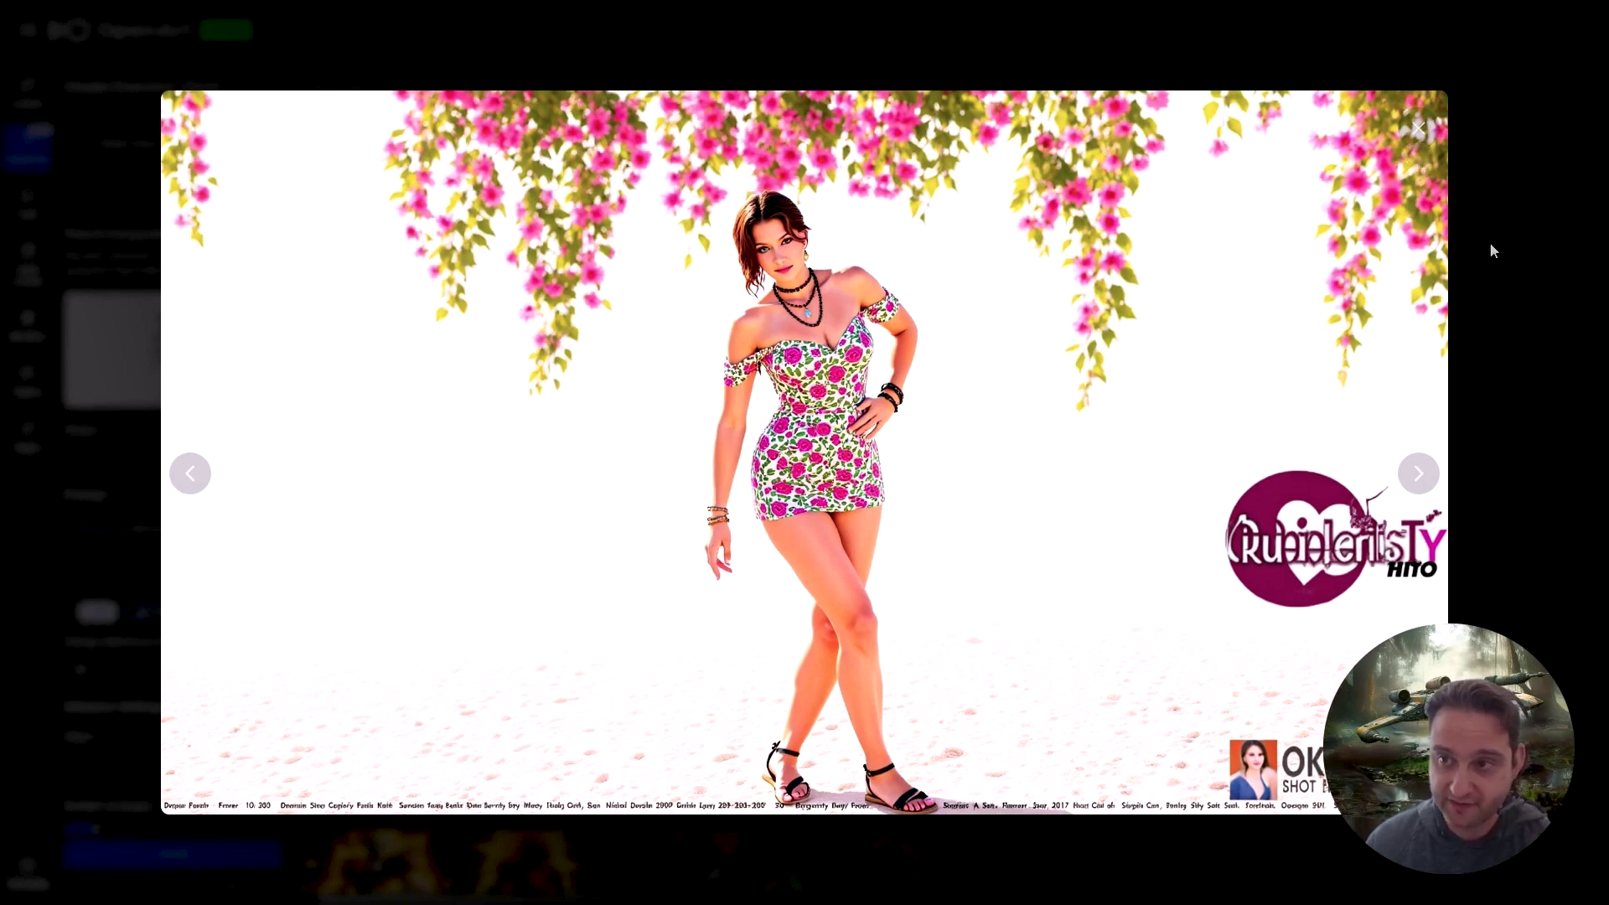
{"action": "left_click", "coordinate": [1419, 129]}
{"action": "left_click", "coordinate": [1174, 158]}
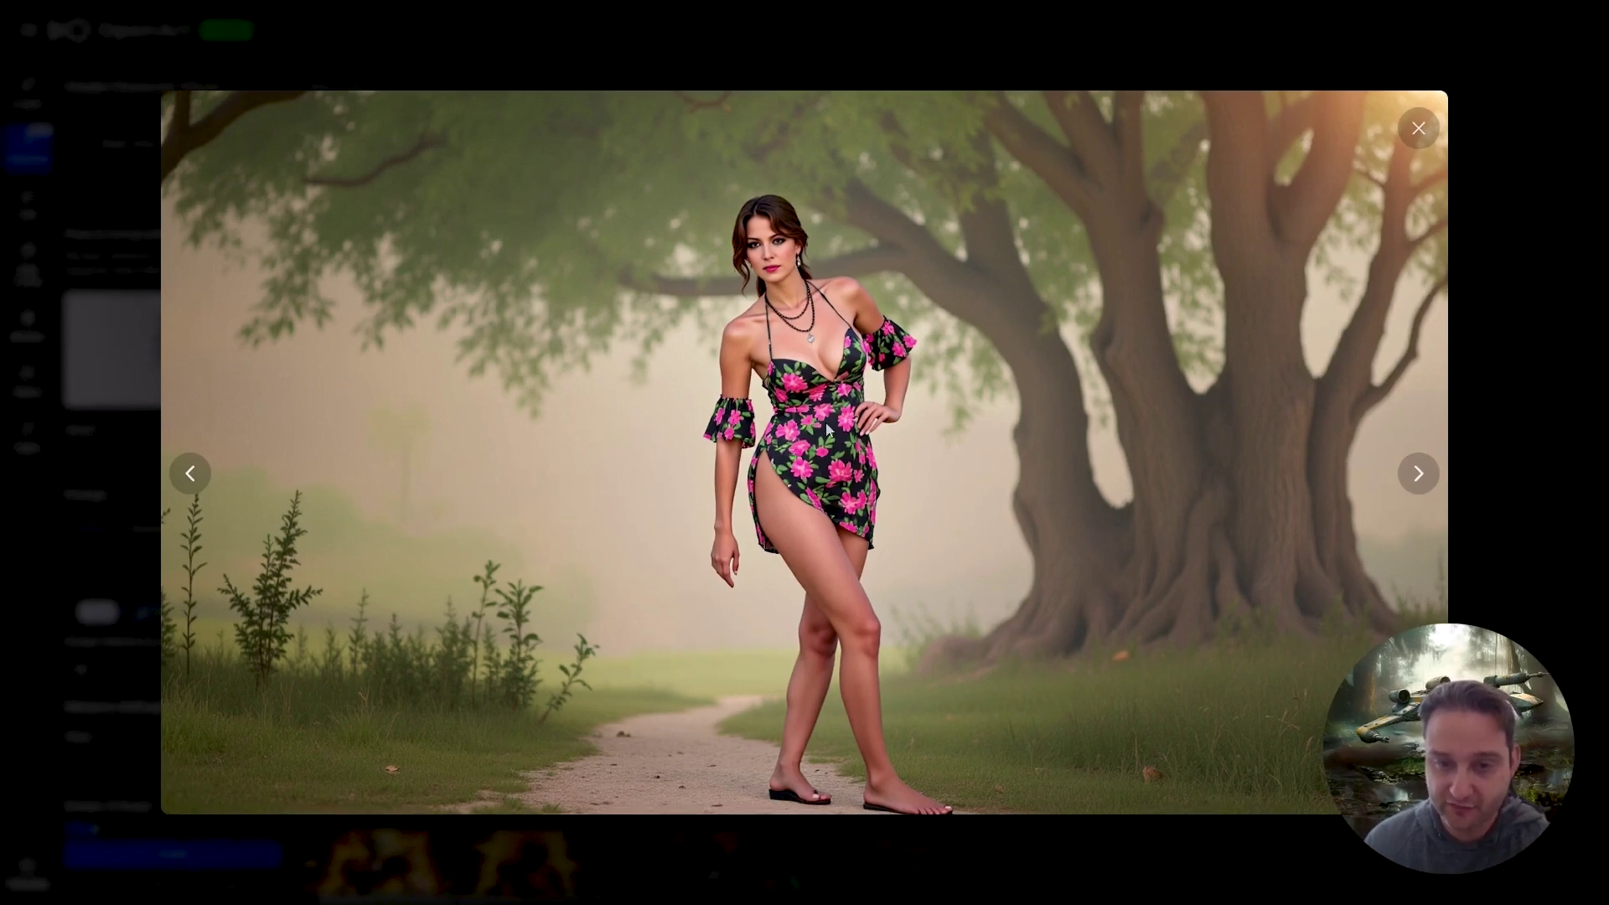
{"action": "left_click", "coordinate": [1418, 129]}
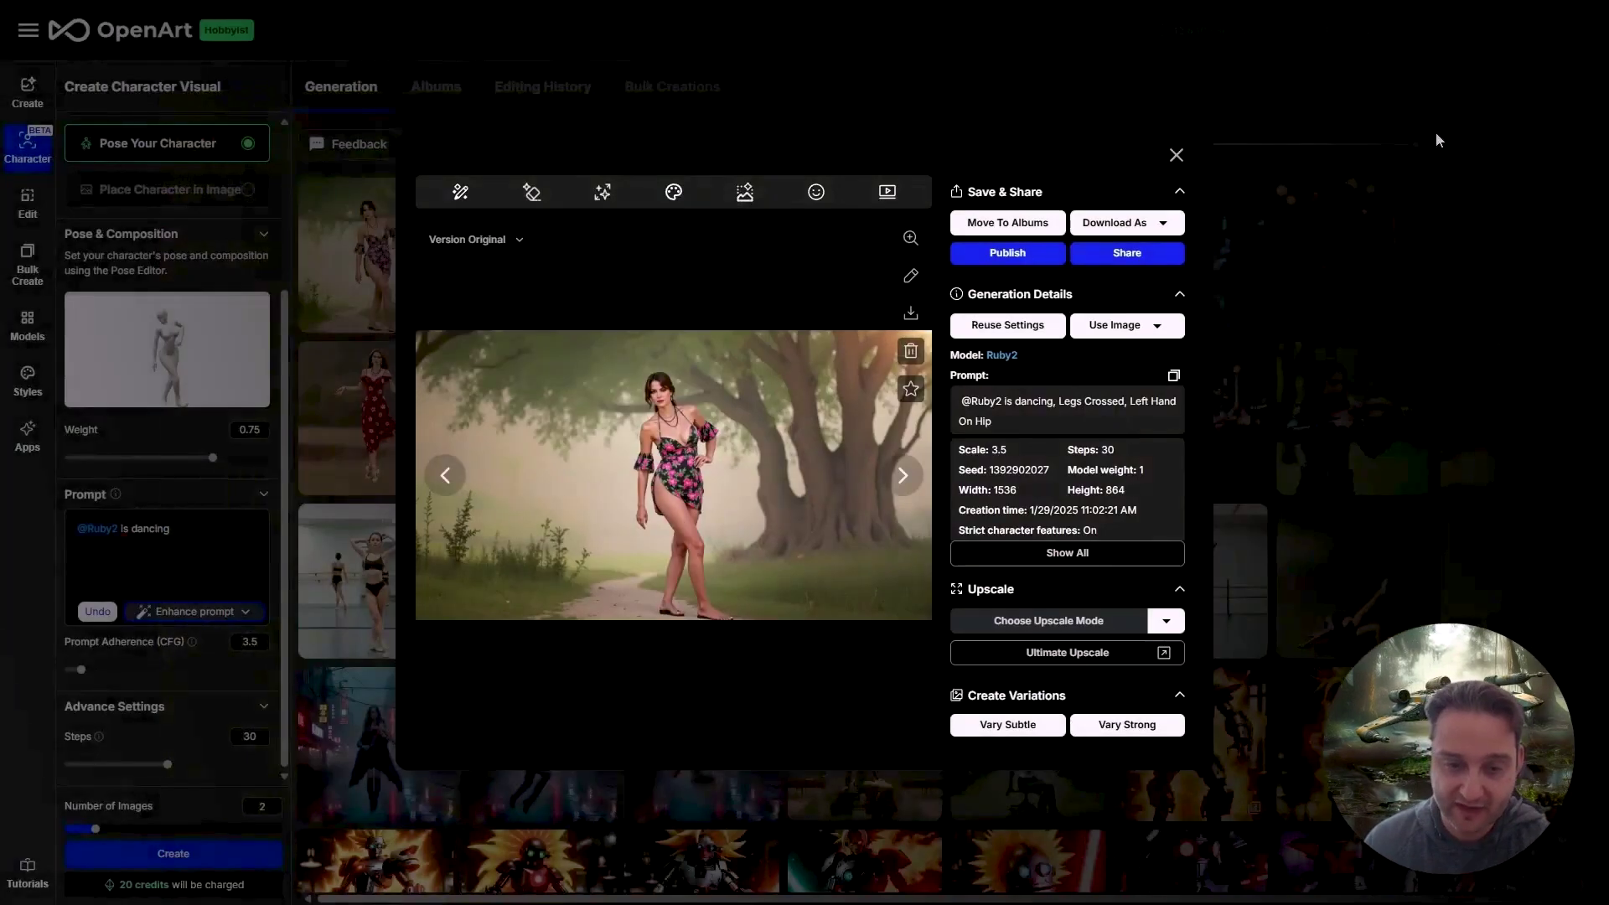
{"action": "left_click", "coordinate": [1175, 155]}
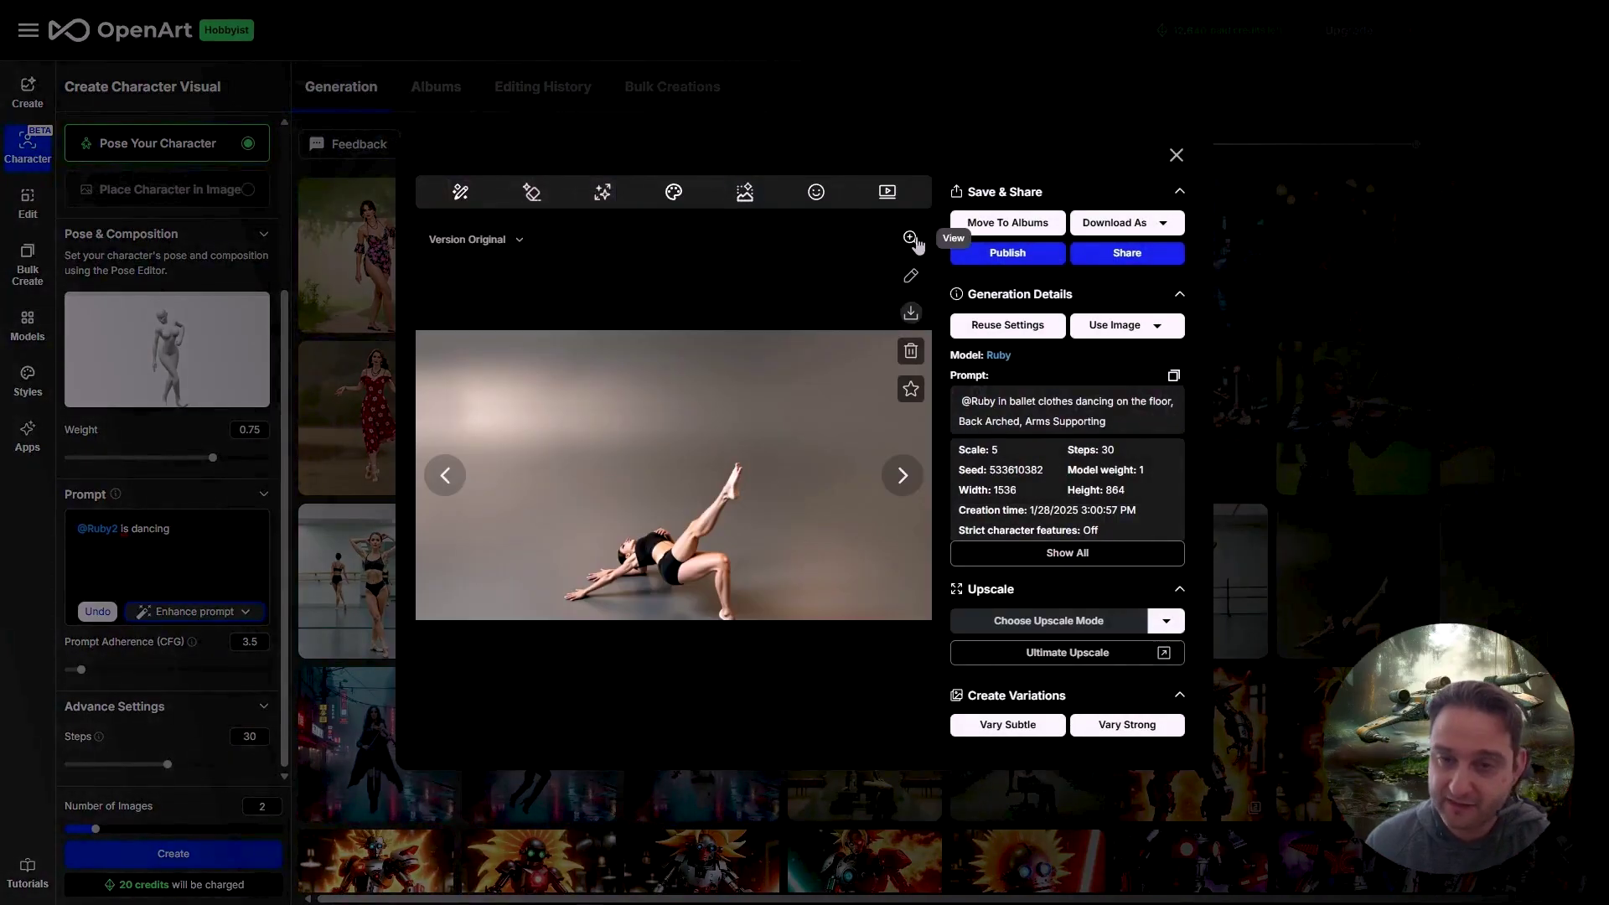
Step: View the older back-arched dancer image full size, then return to the gallery
{"action": "left_click", "coordinate": [912, 240]}
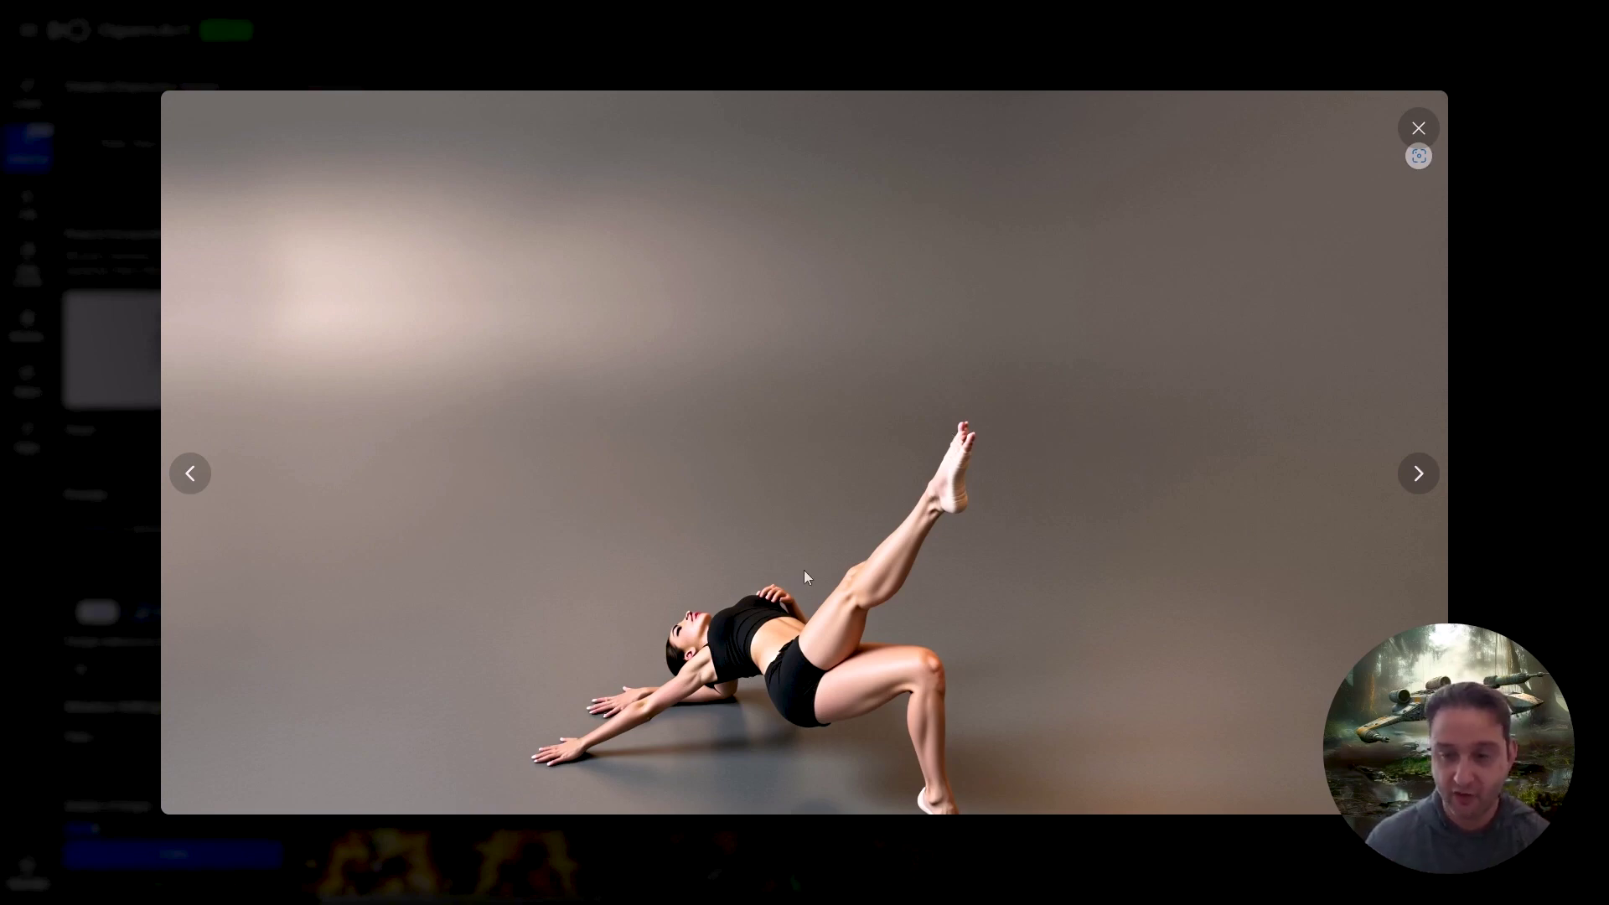
{"action": "key", "text": "Escape"}
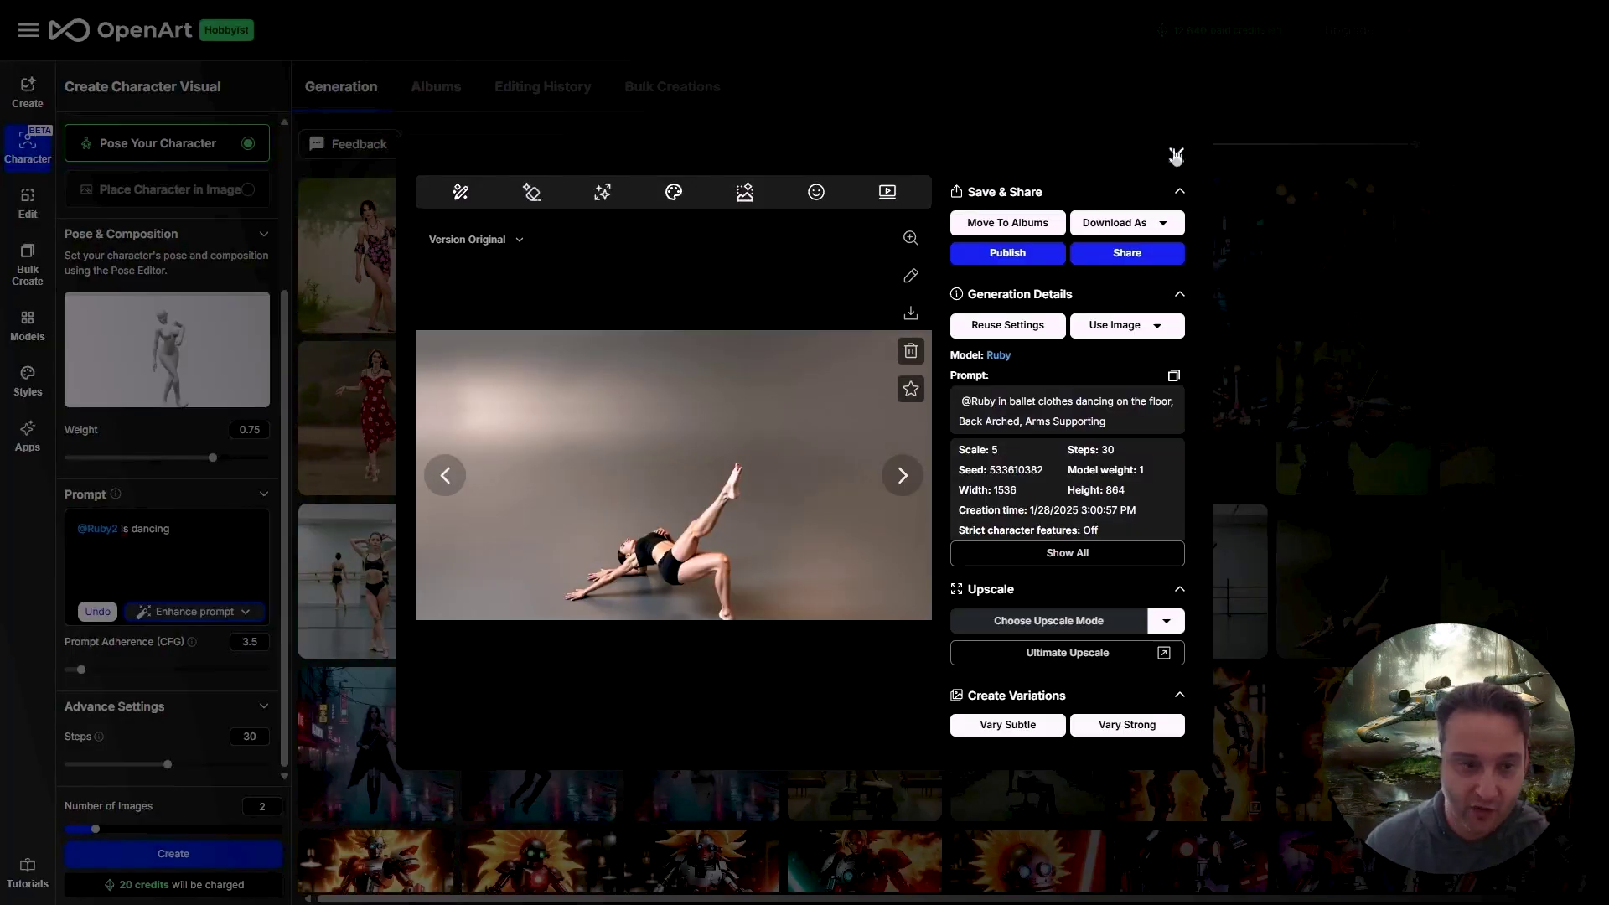
{"action": "key", "text": "Escape"}
{"action": "left_click_drag", "start_coordinate": [213, 458], "coordinate": [258, 459]}
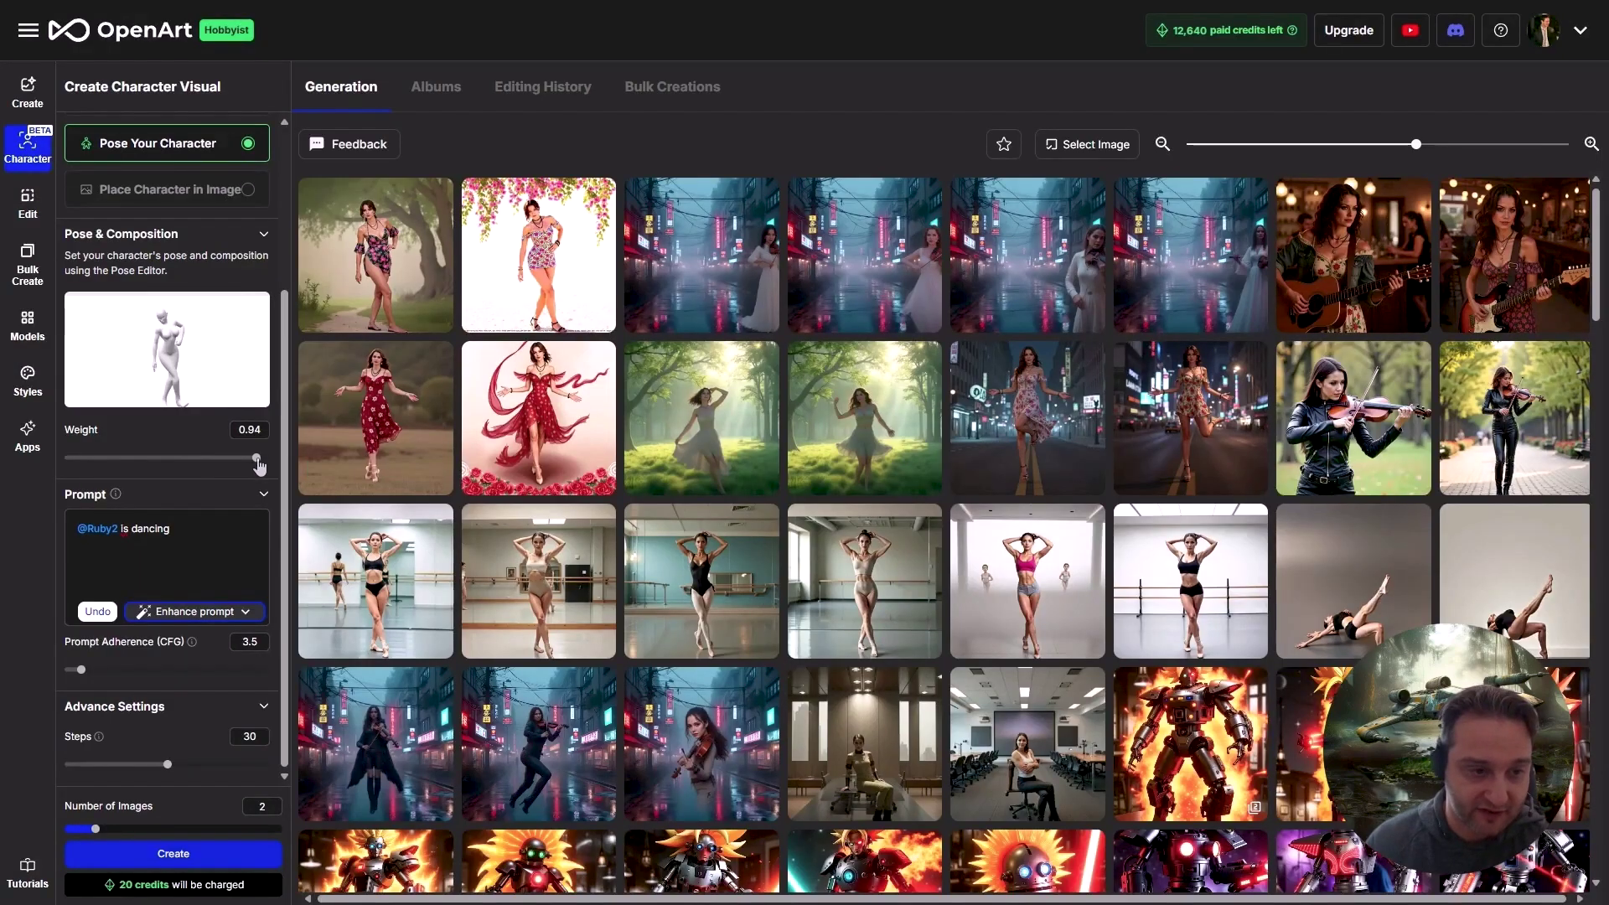
{"action": "left_click", "coordinate": [230, 861]}
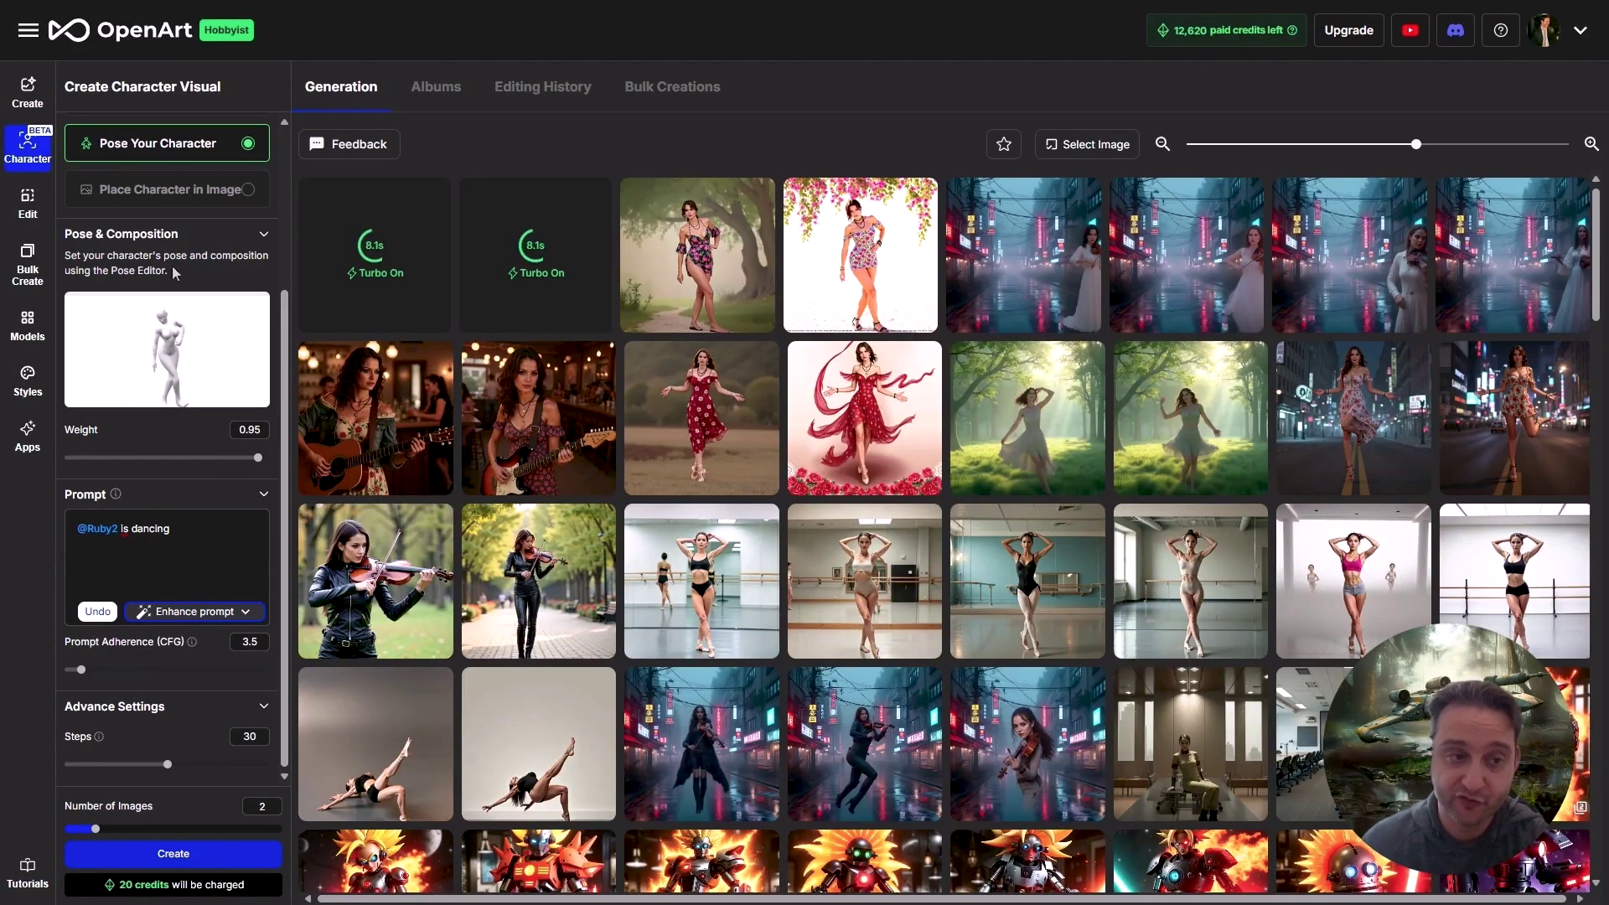
{"action": "mouse_move", "coordinate": [344, 424]}
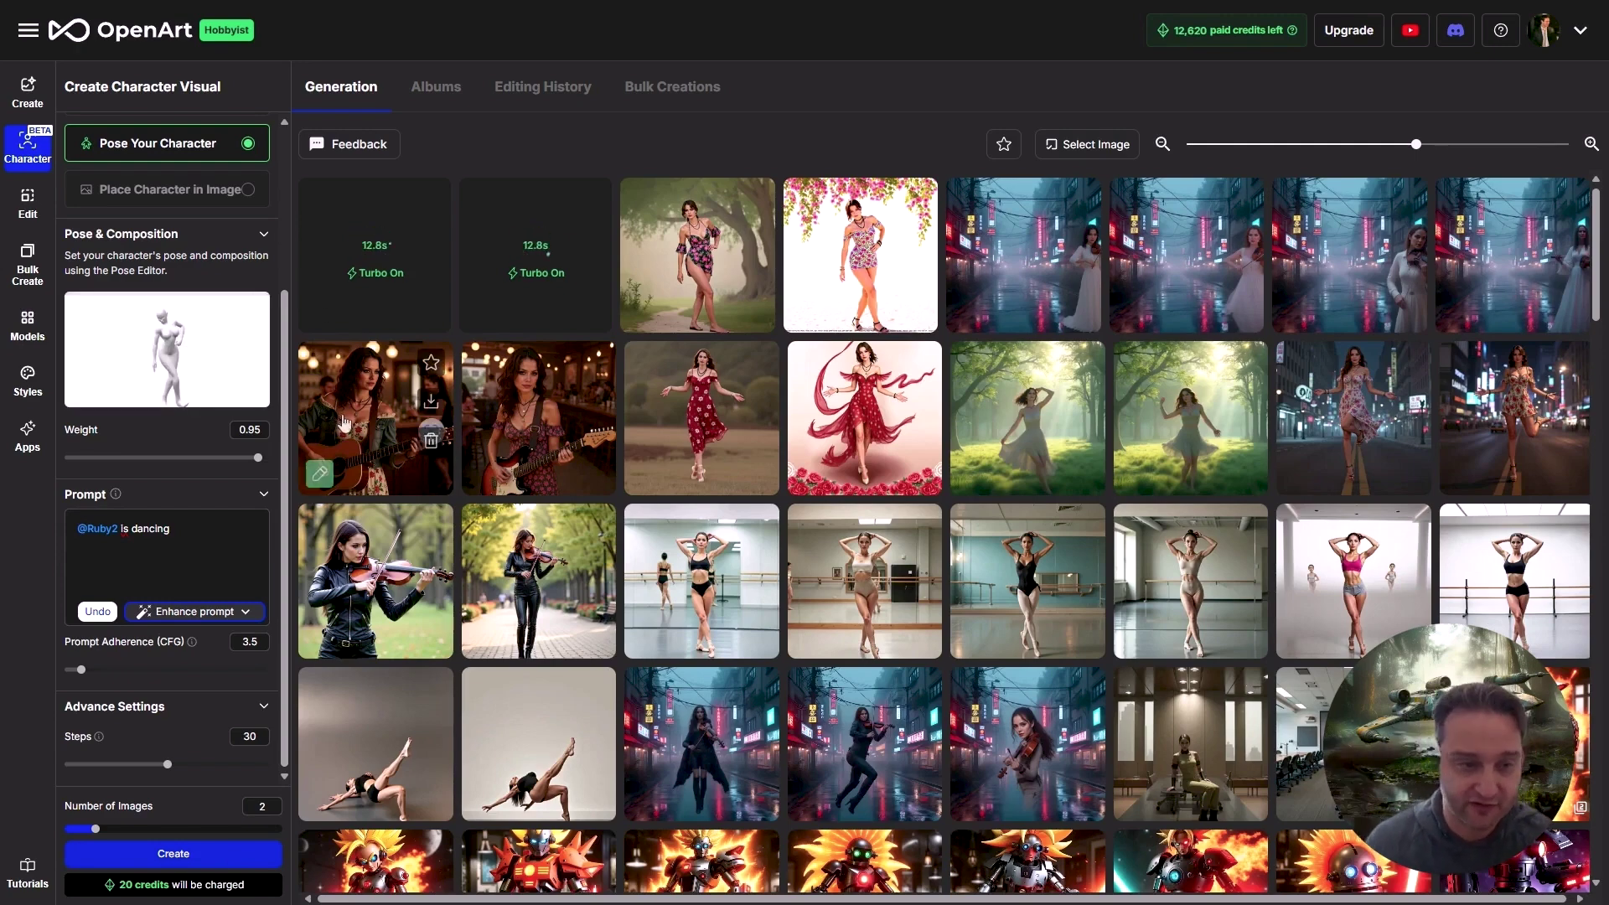
{"action": "scroll", "coordinate": [118, 233], "scroll_direction": "up", "scroll_amount": 3}
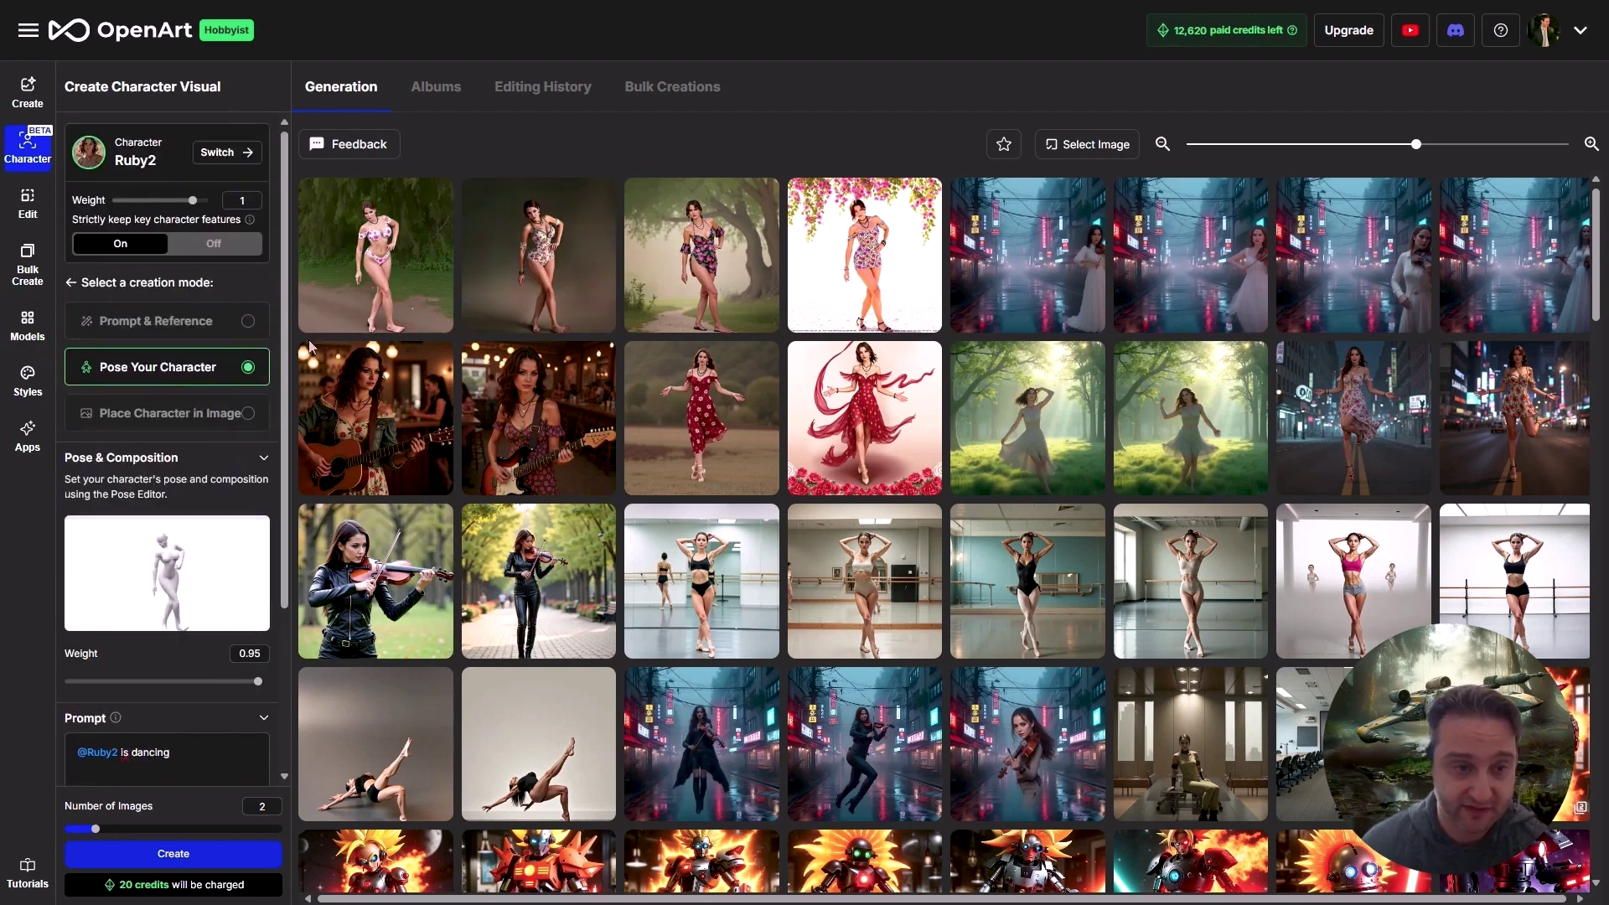
{"action": "mouse_move", "coordinate": [396, 398]}
{"action": "left_click", "coordinate": [392, 282]}
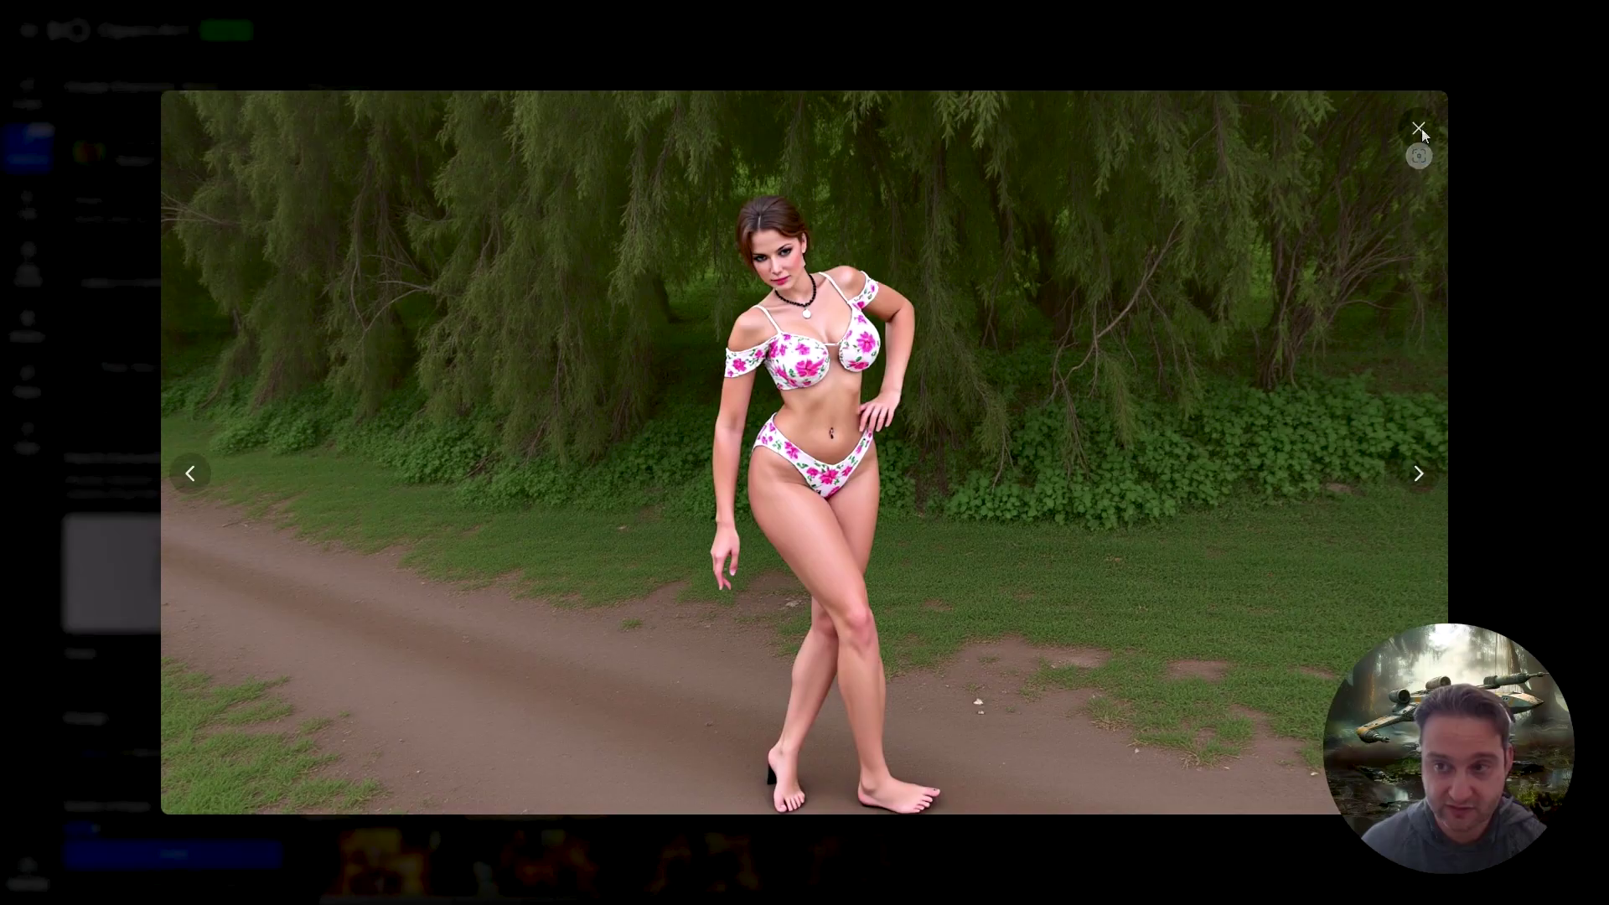
{"action": "left_click", "coordinate": [1420, 130]}
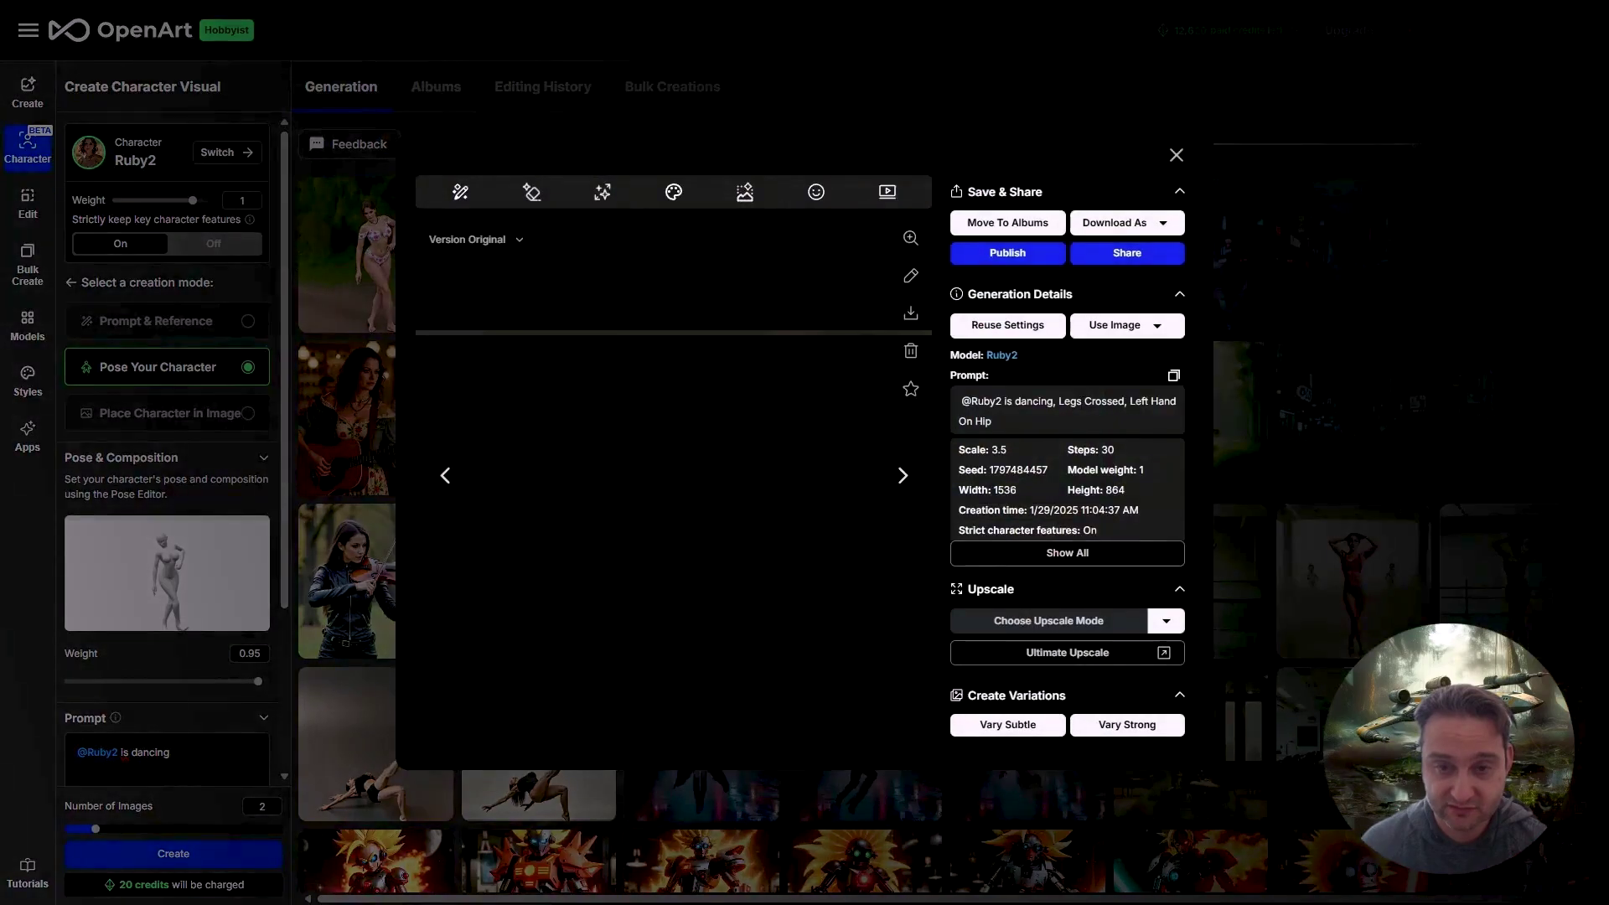
{"action": "left_click", "coordinate": [912, 239]}
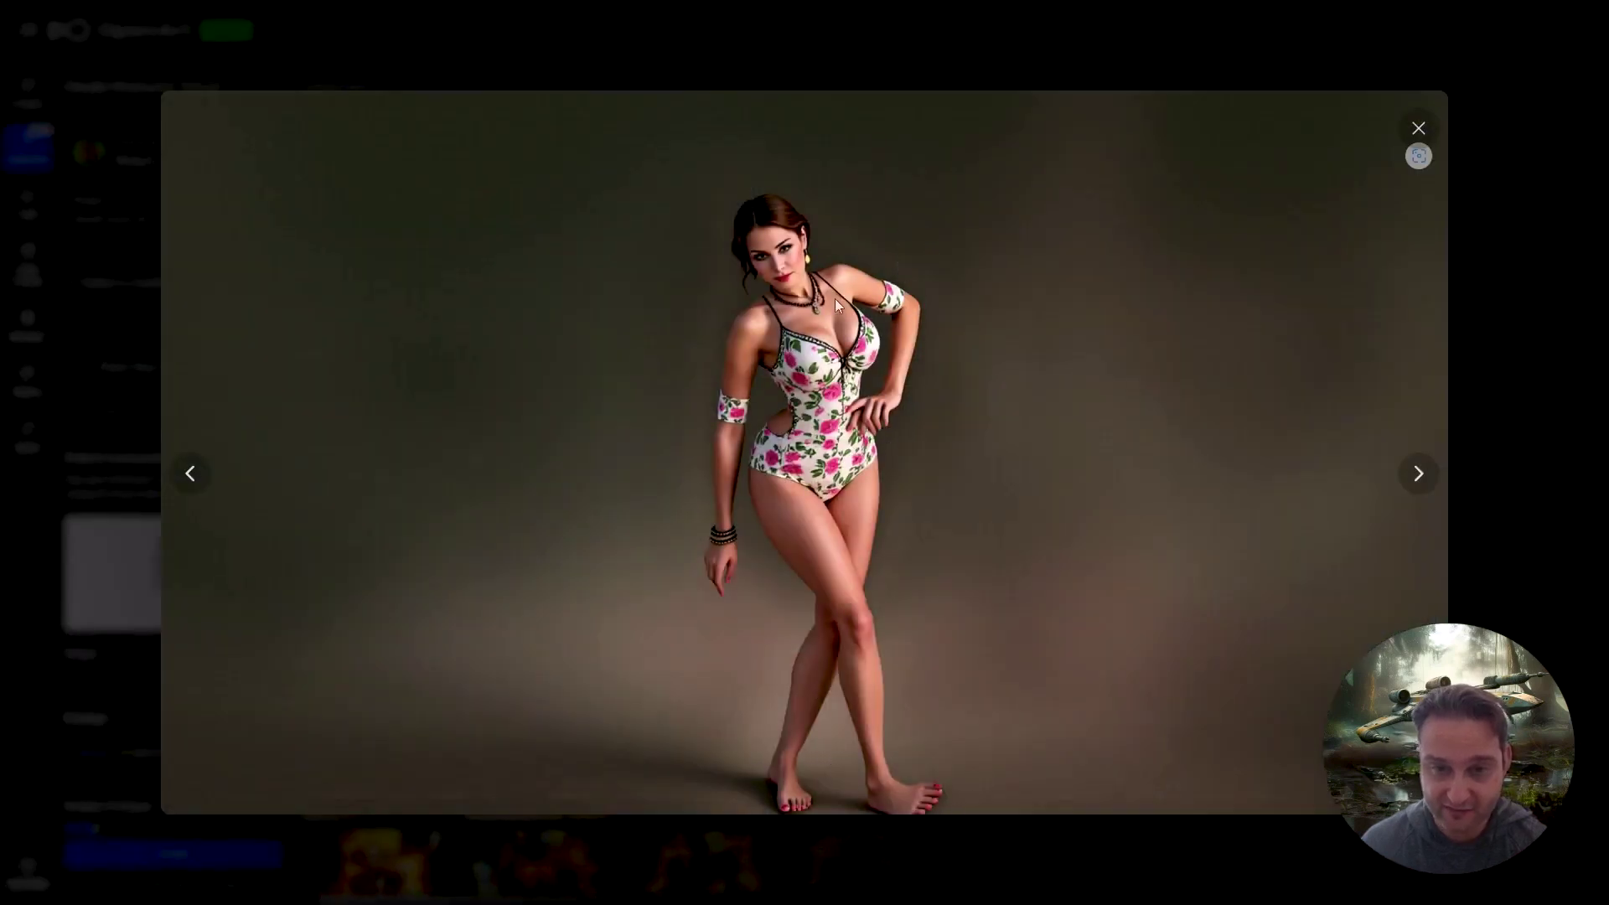
{"action": "key", "text": "Escape"}
{"action": "key", "text": "Escape"}
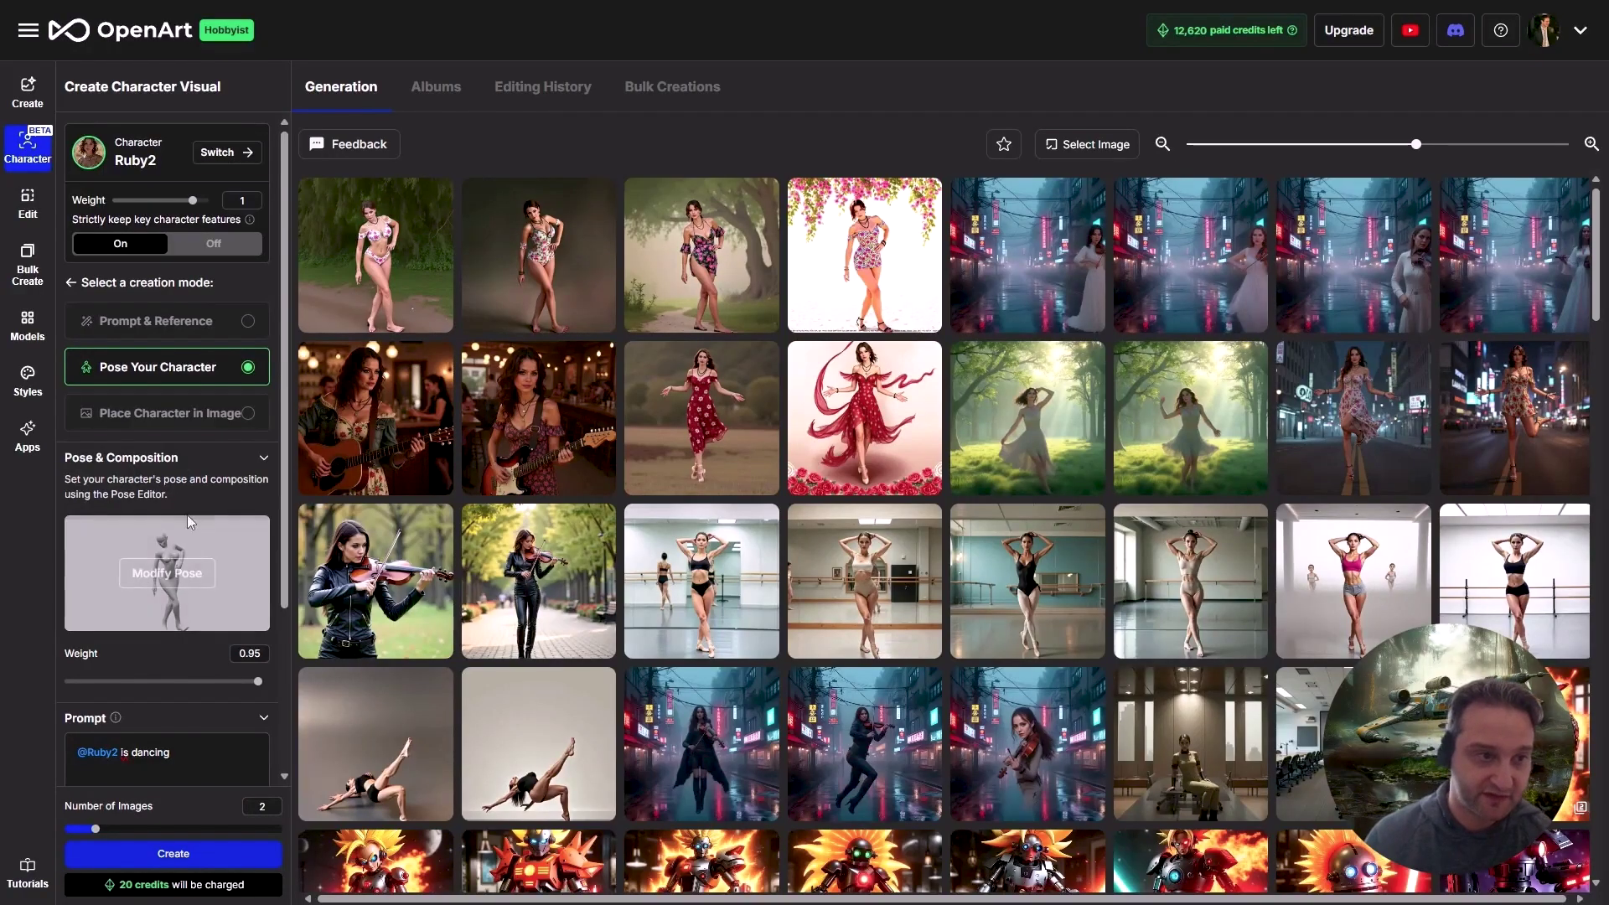
Step: Switch to Ruby and save the Attacking preset pose with a taller frame fitting the figure
{"action": "left_click", "coordinate": [247, 155]}
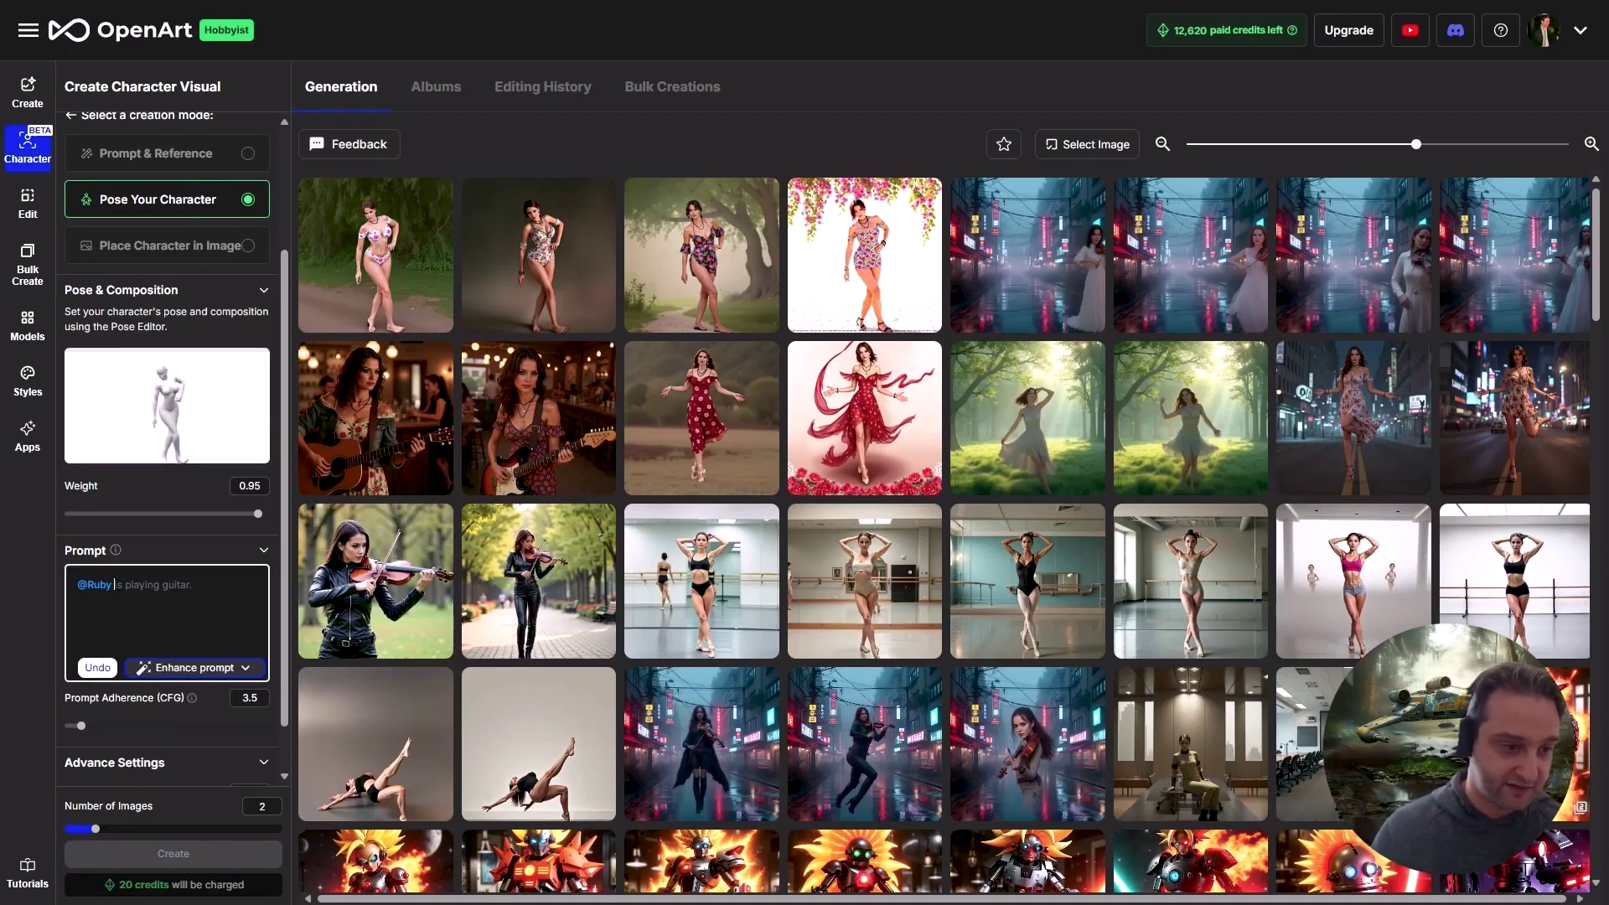
{"action": "left_click", "coordinate": [211, 390]}
{"action": "left_click", "coordinate": [1232, 346]}
{"action": "left_click", "coordinate": [1114, 410]}
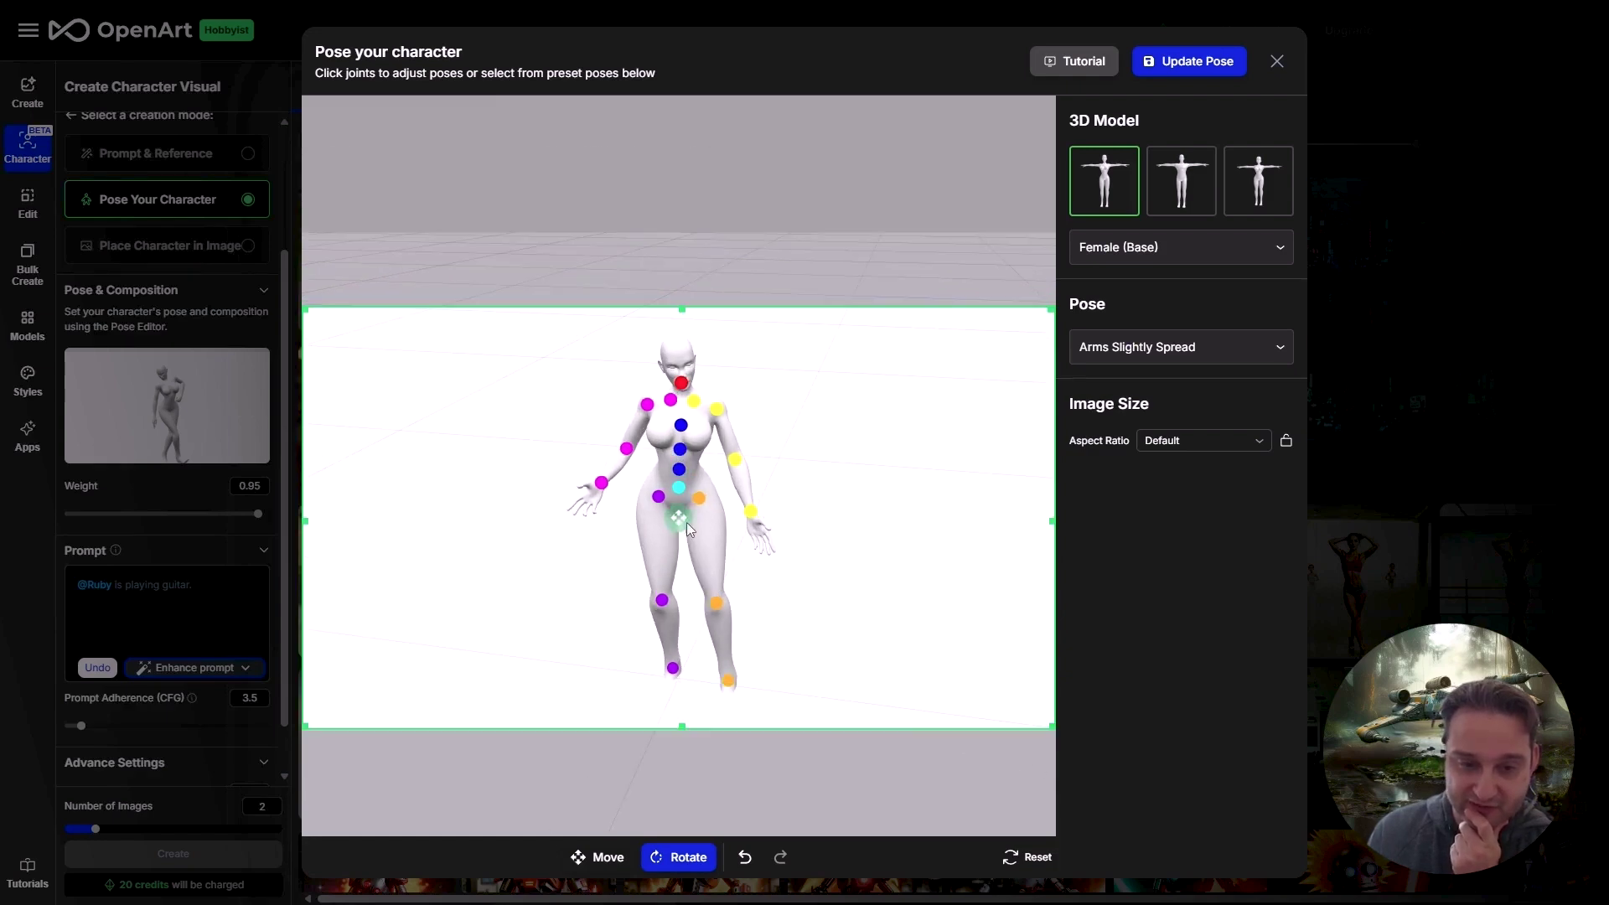
{"action": "left_click", "coordinate": [1281, 350]}
{"action": "left_click", "coordinate": [1241, 676]}
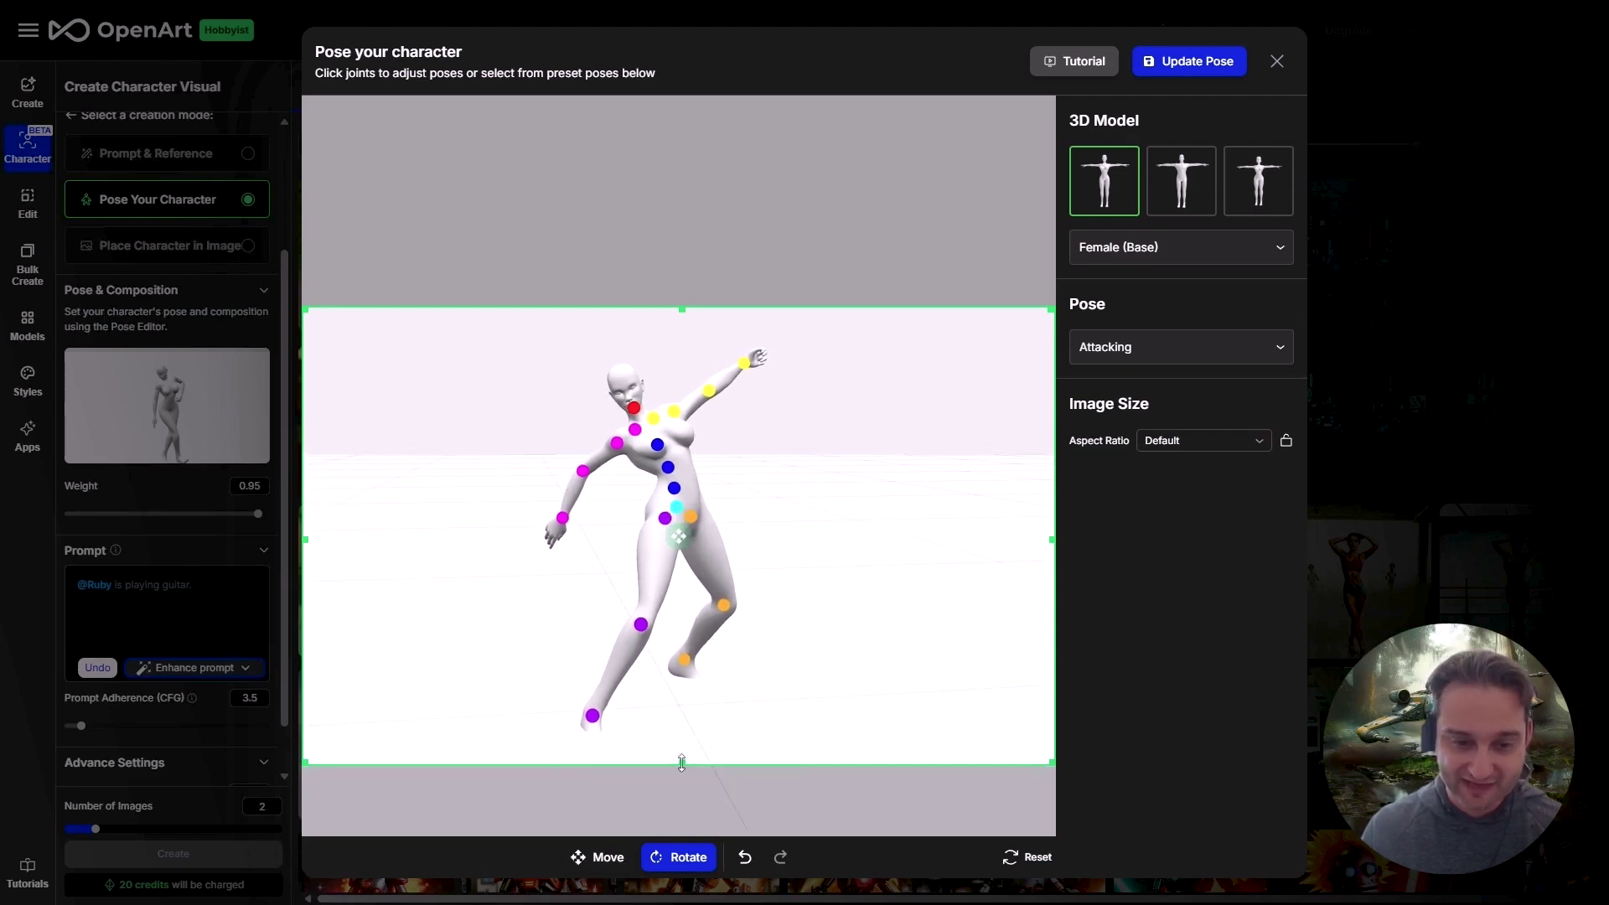
{"action": "left_click_drag", "start_coordinate": [692, 728], "coordinate": [693, 763]}
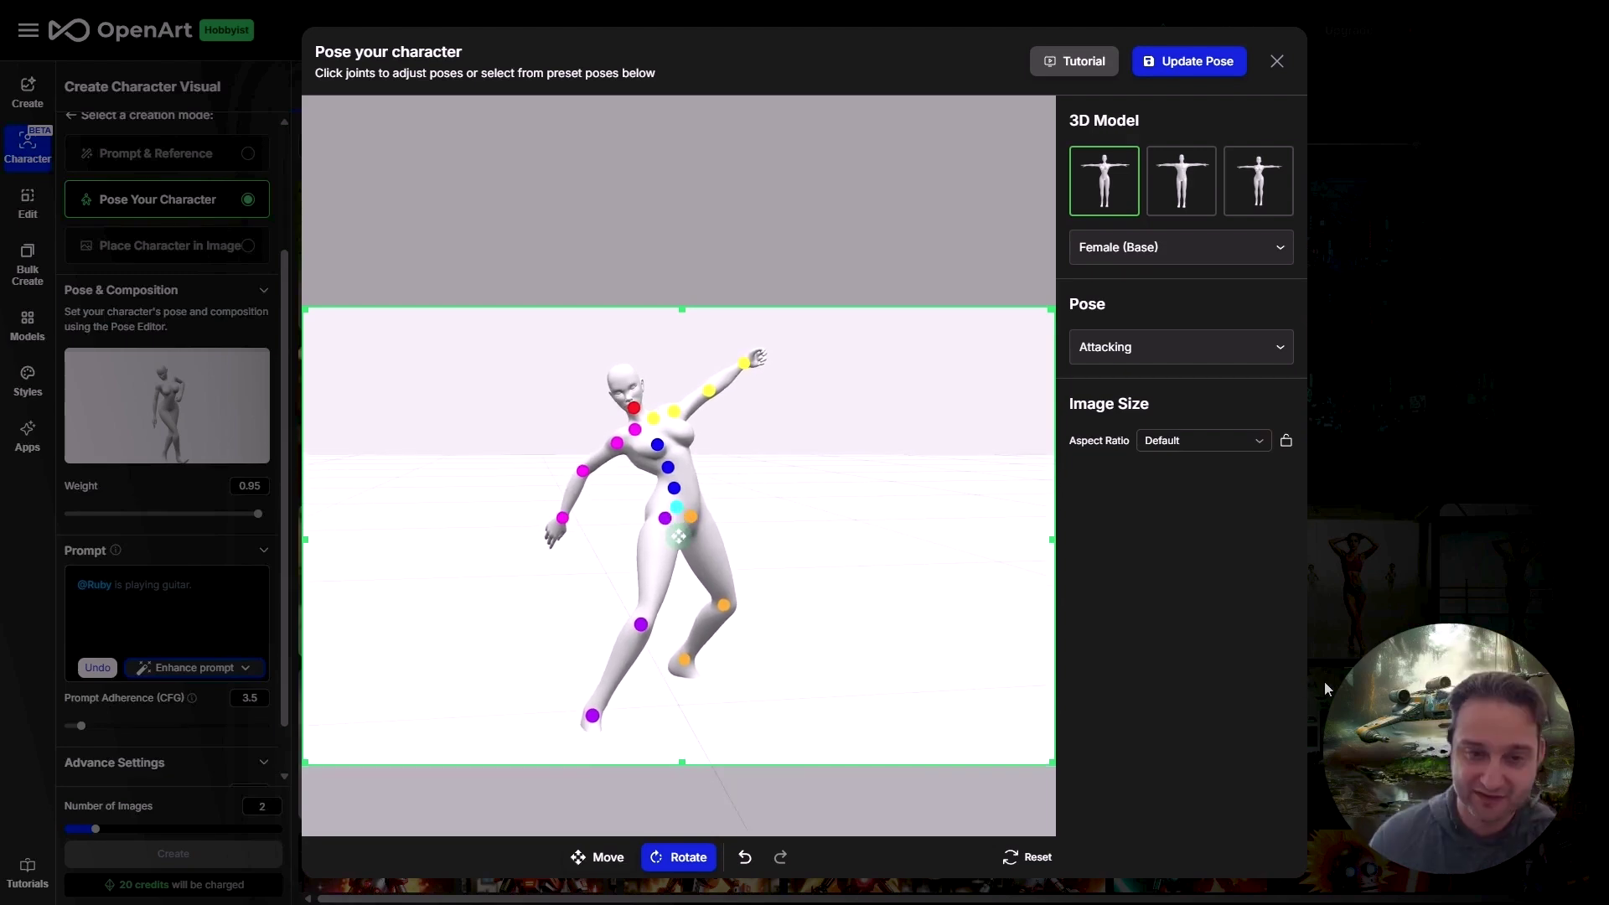
{"action": "left_click", "coordinate": [1209, 67]}
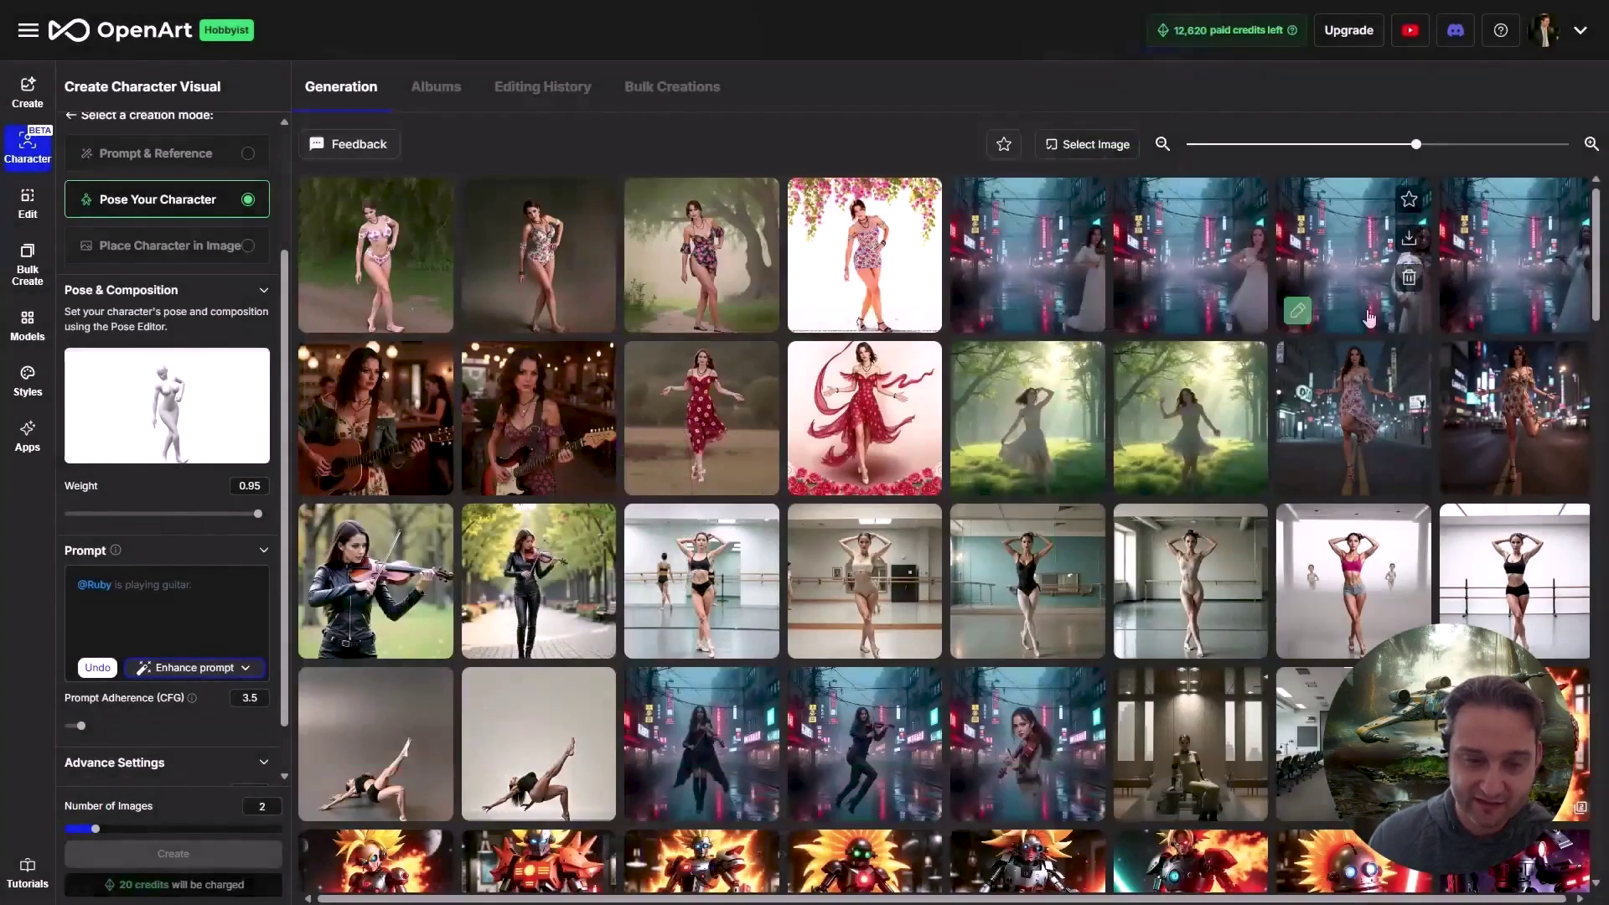
Step: Generate images of Ruby dressed in black leather, ready to attack an orc in a forest, and open one
{"action": "type", "text": "dressed in black leather clothes is ready to attack an orc in a forest"}
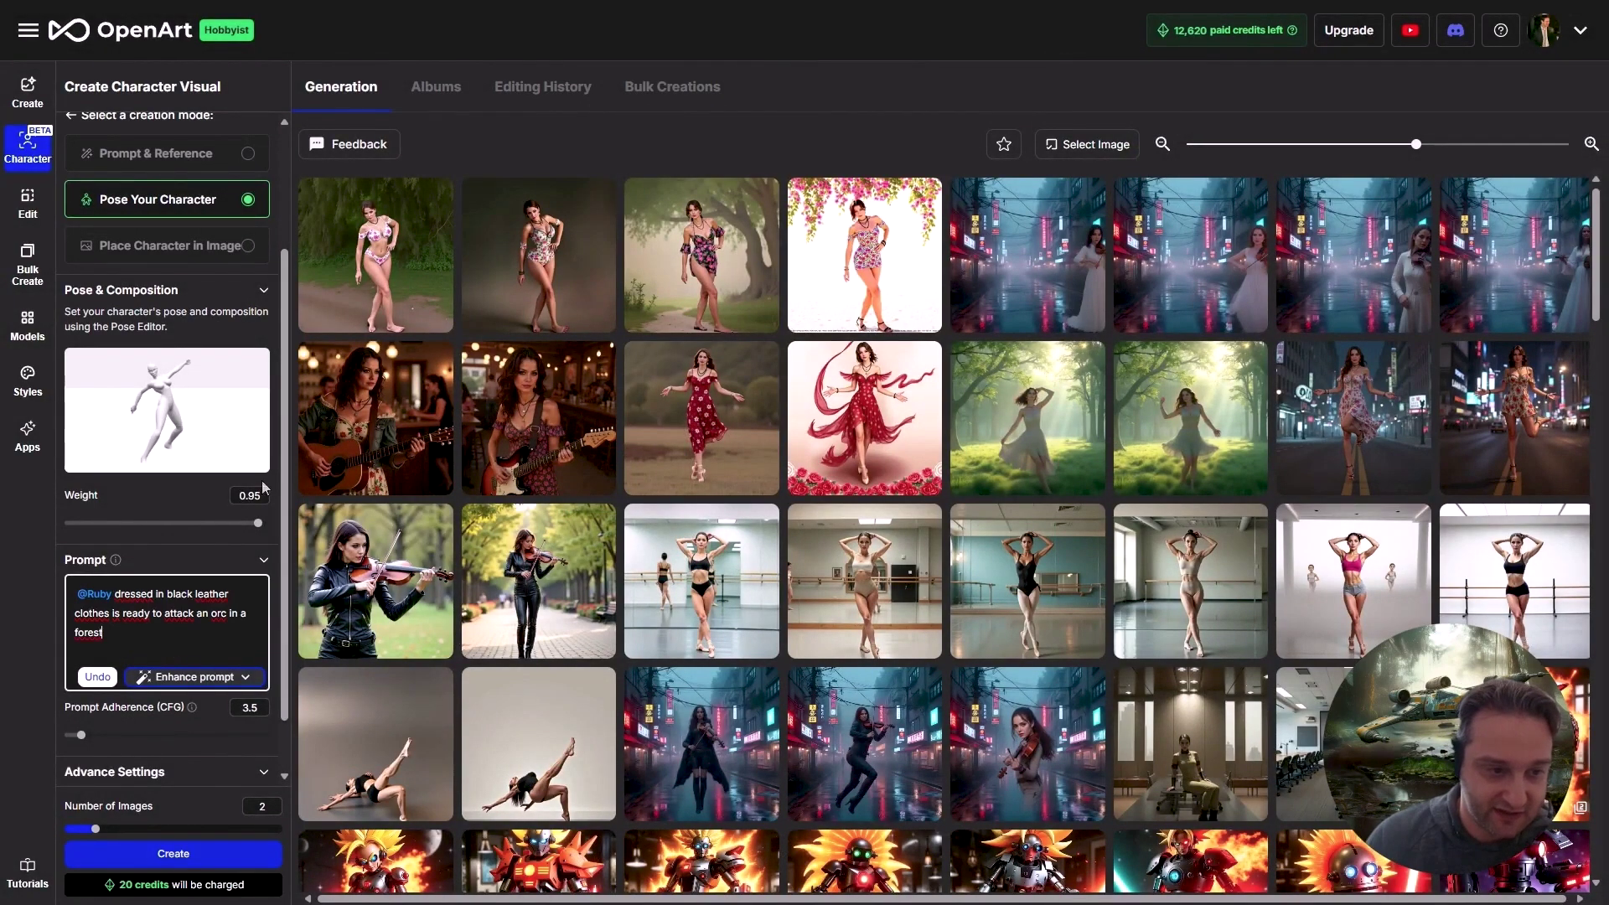
{"action": "left_click", "coordinate": [224, 853]}
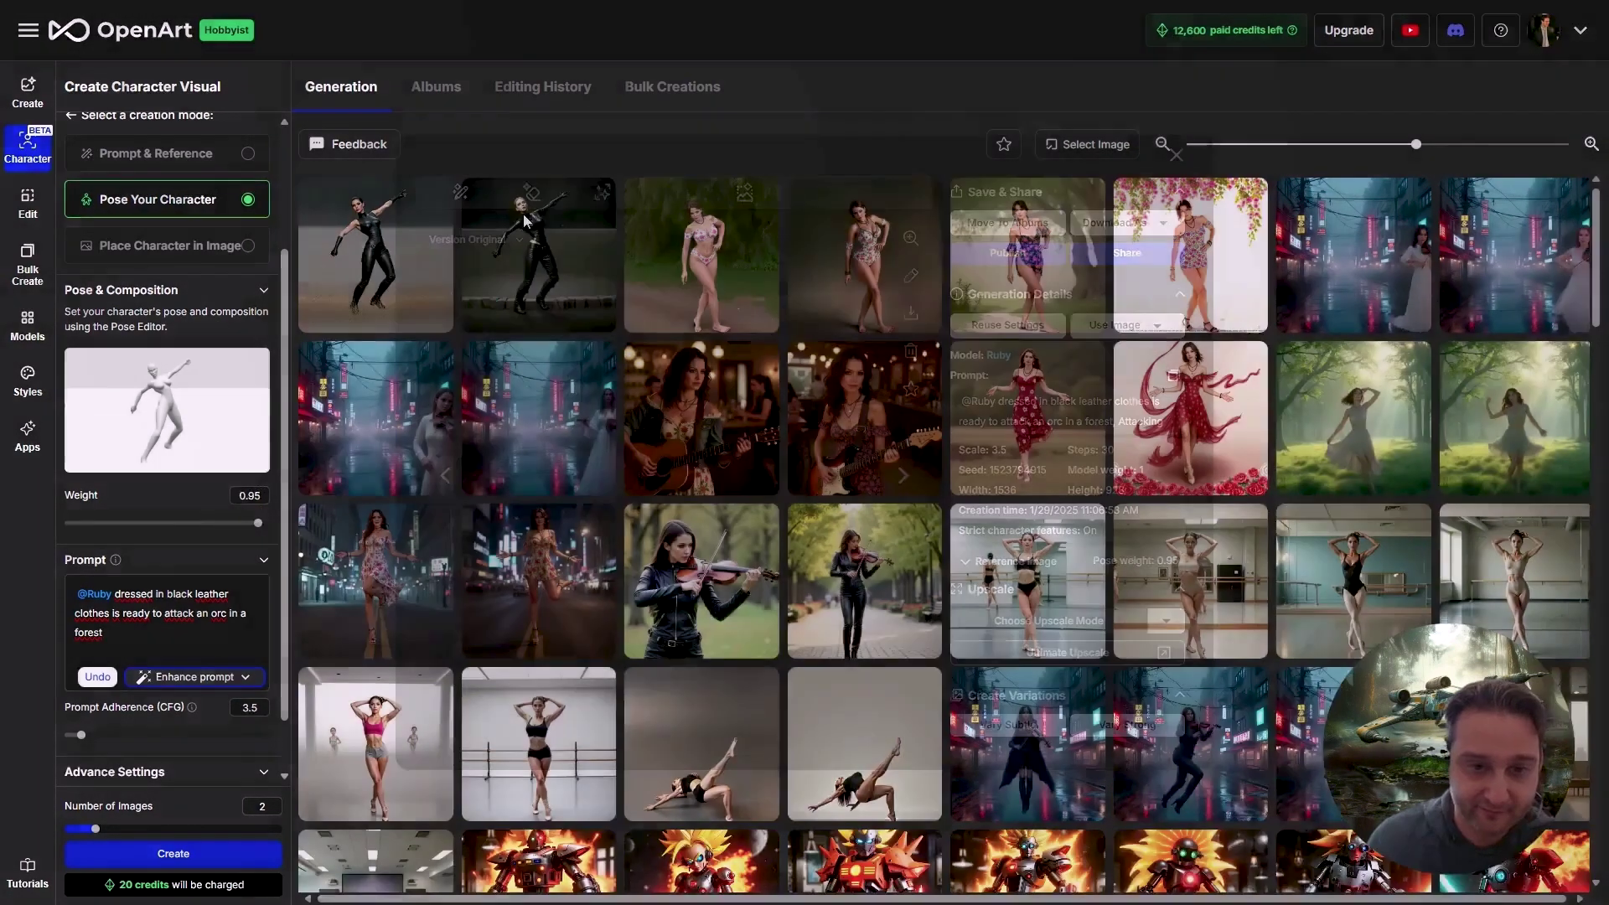
{"action": "left_click", "coordinate": [376, 251]}
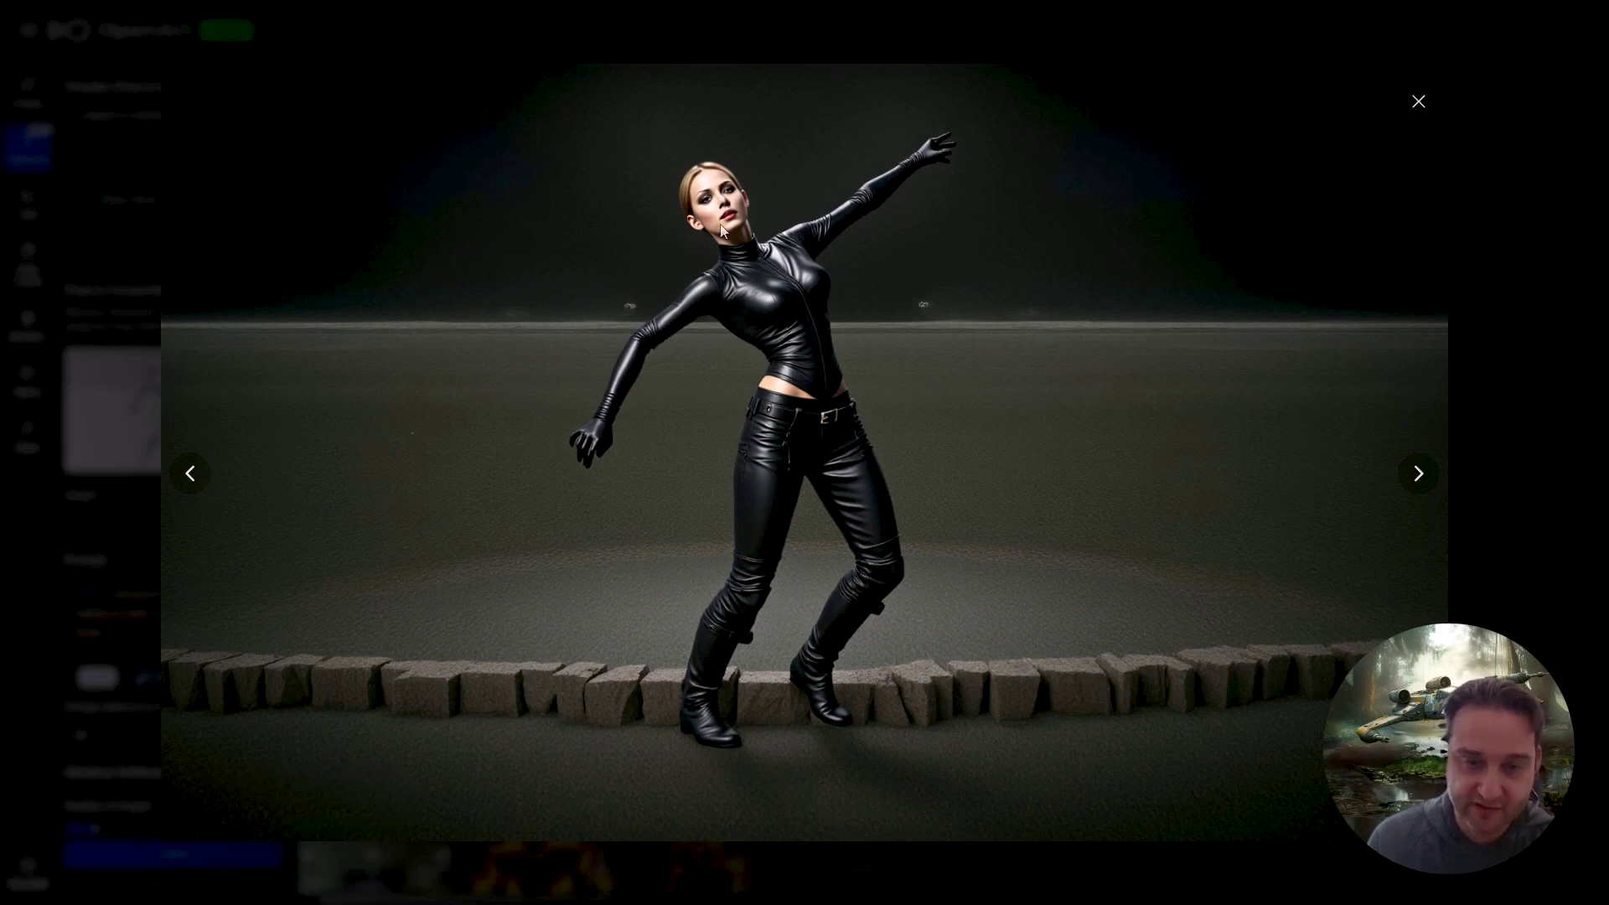
Step: Show the second black-leather result's details: model Ruby, scale 3.5, 30 steps, 1536×928
{"action": "key", "text": "Escape"}
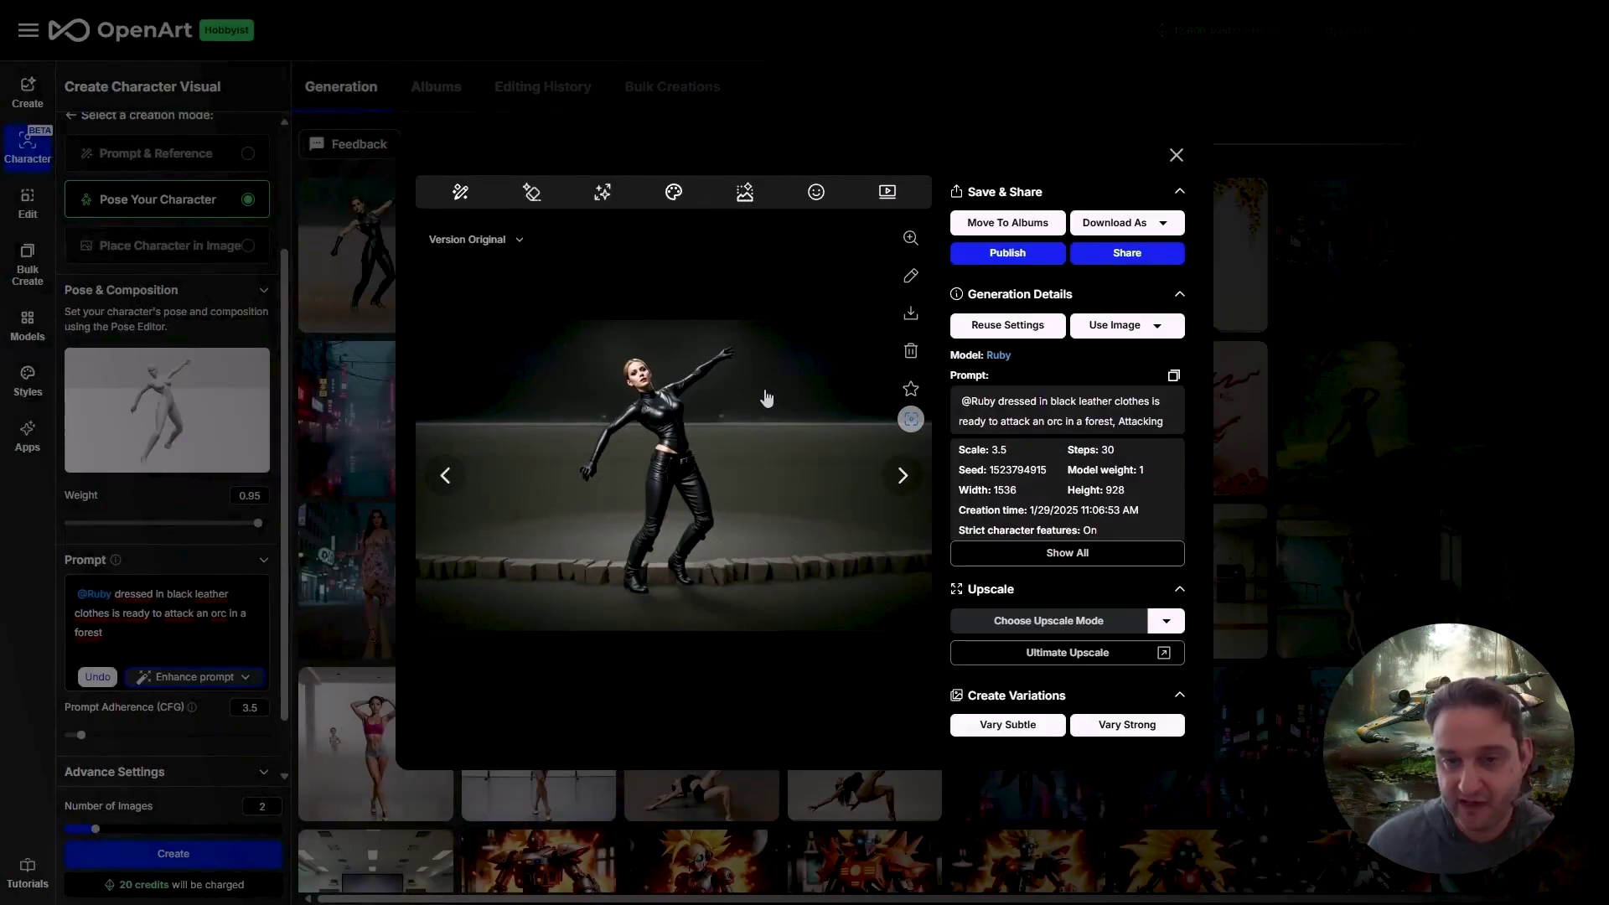
{"action": "left_click", "coordinate": [911, 241]}
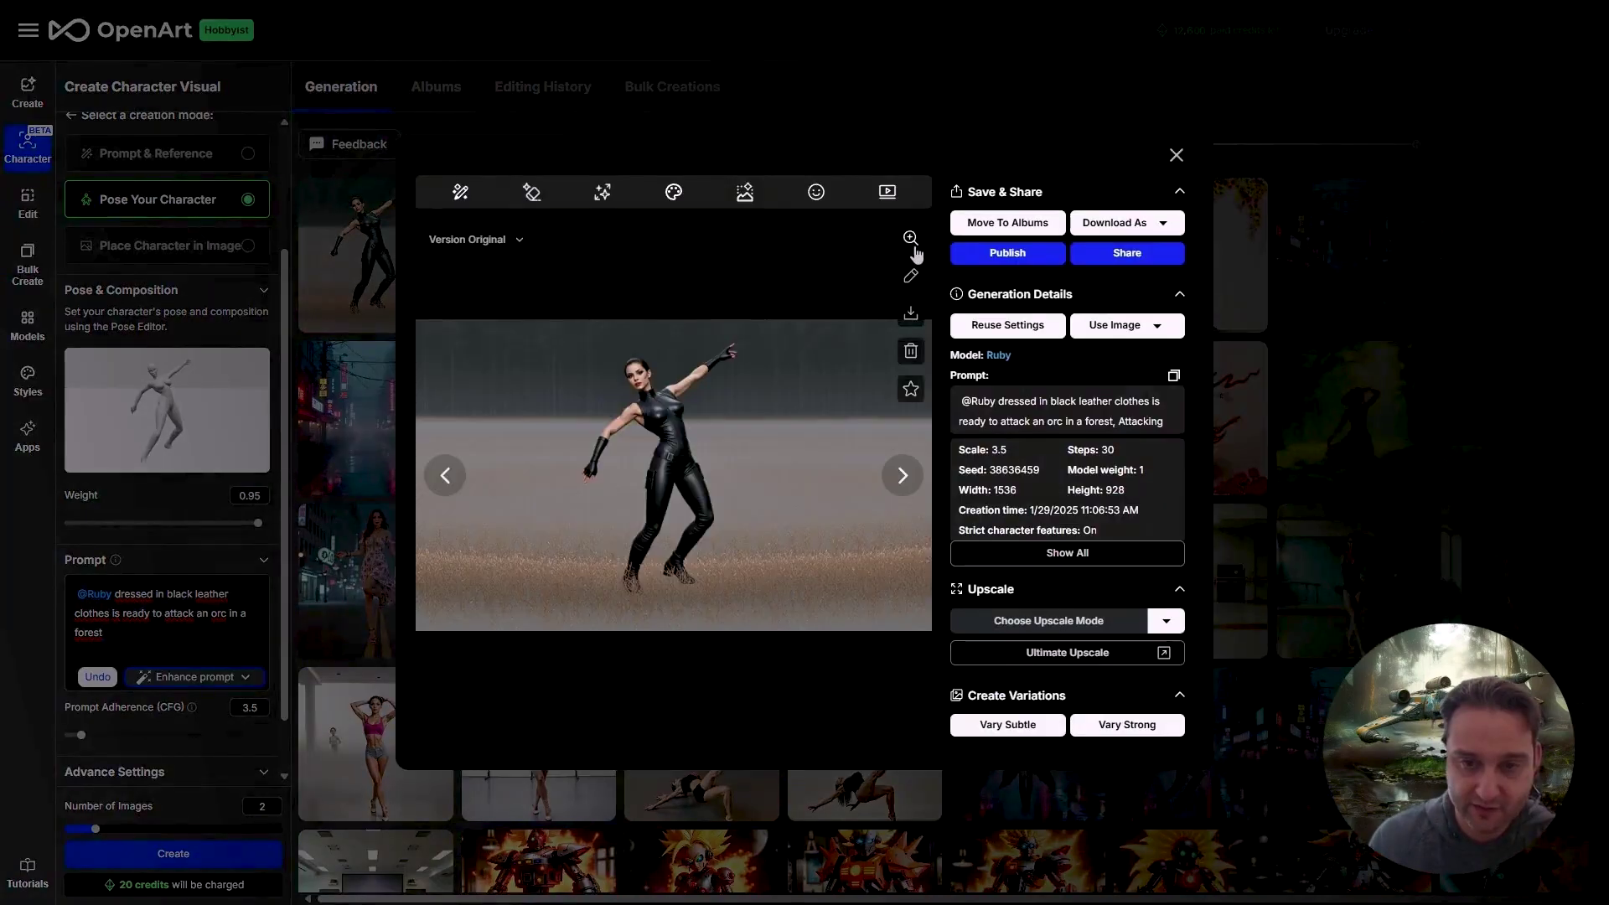
{"action": "left_click", "coordinate": [907, 243]}
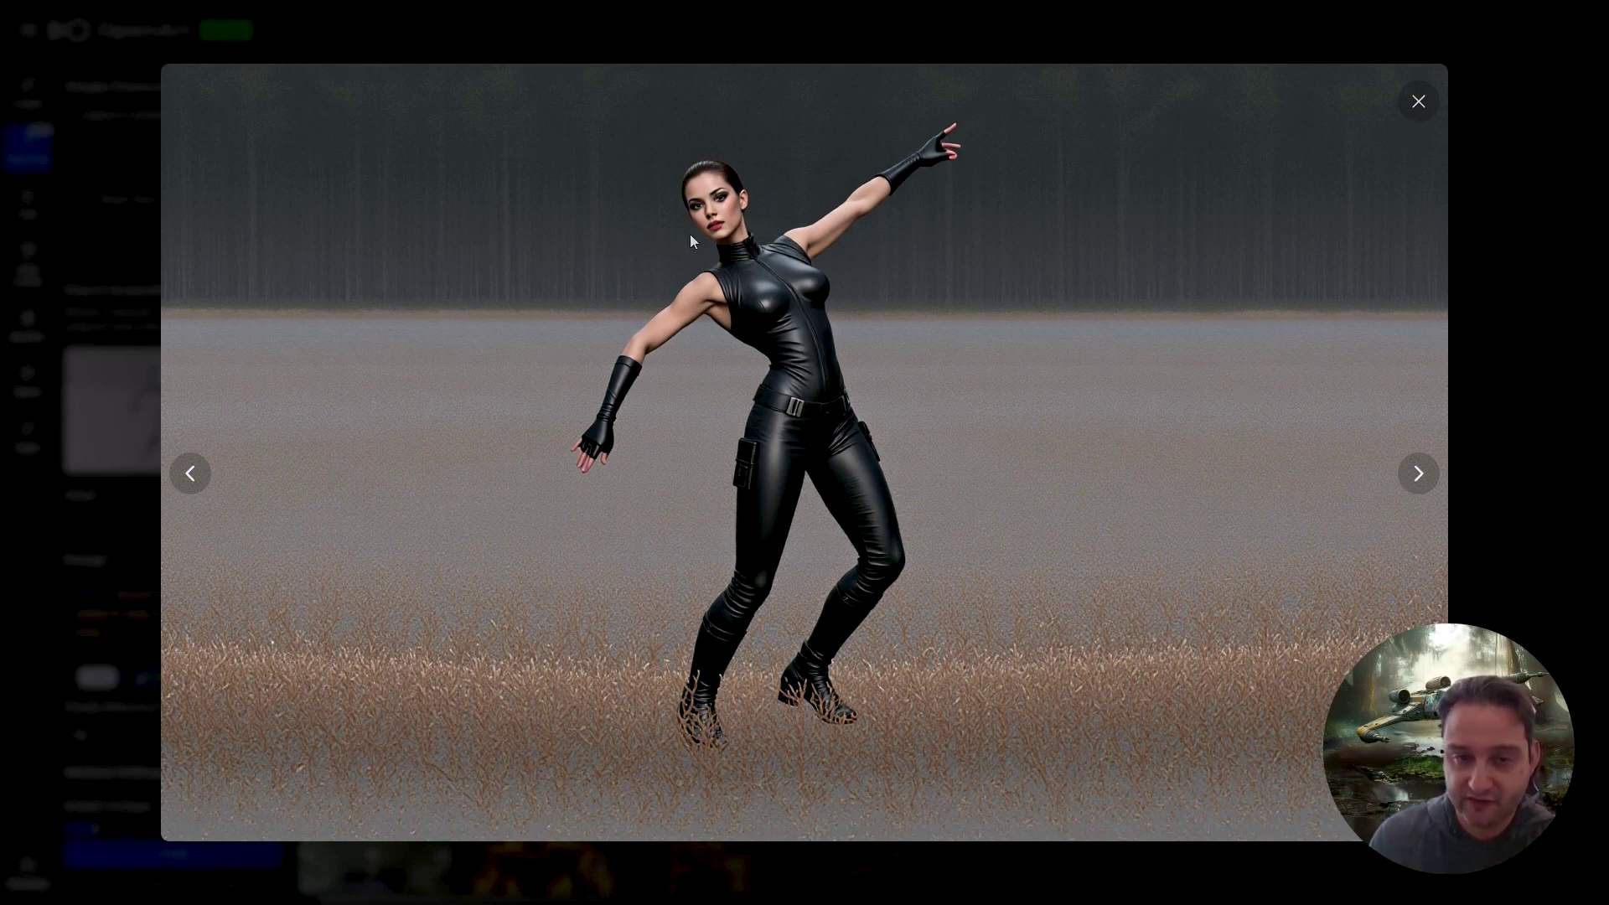
{"action": "left_click", "coordinate": [1419, 100]}
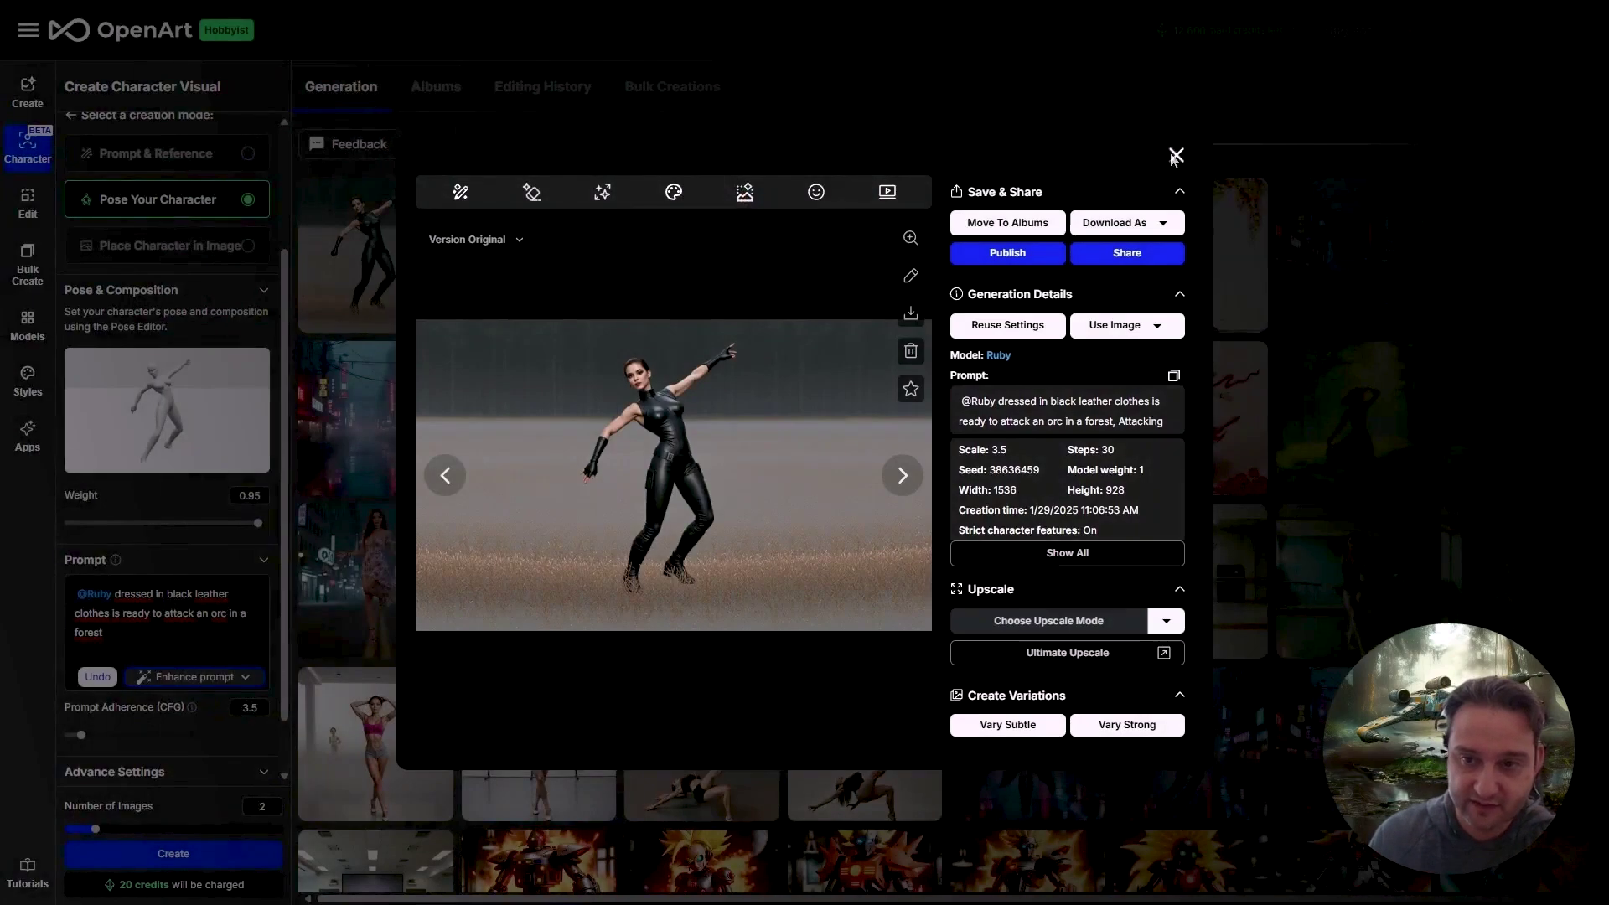
Step: Switch 'Strictly keep key character features' Off and select the whole existing prompt
{"action": "left_click", "coordinate": [1176, 152]}
{"action": "scroll", "coordinate": [67, 211], "scroll_direction": "up", "scroll_amount": 2}
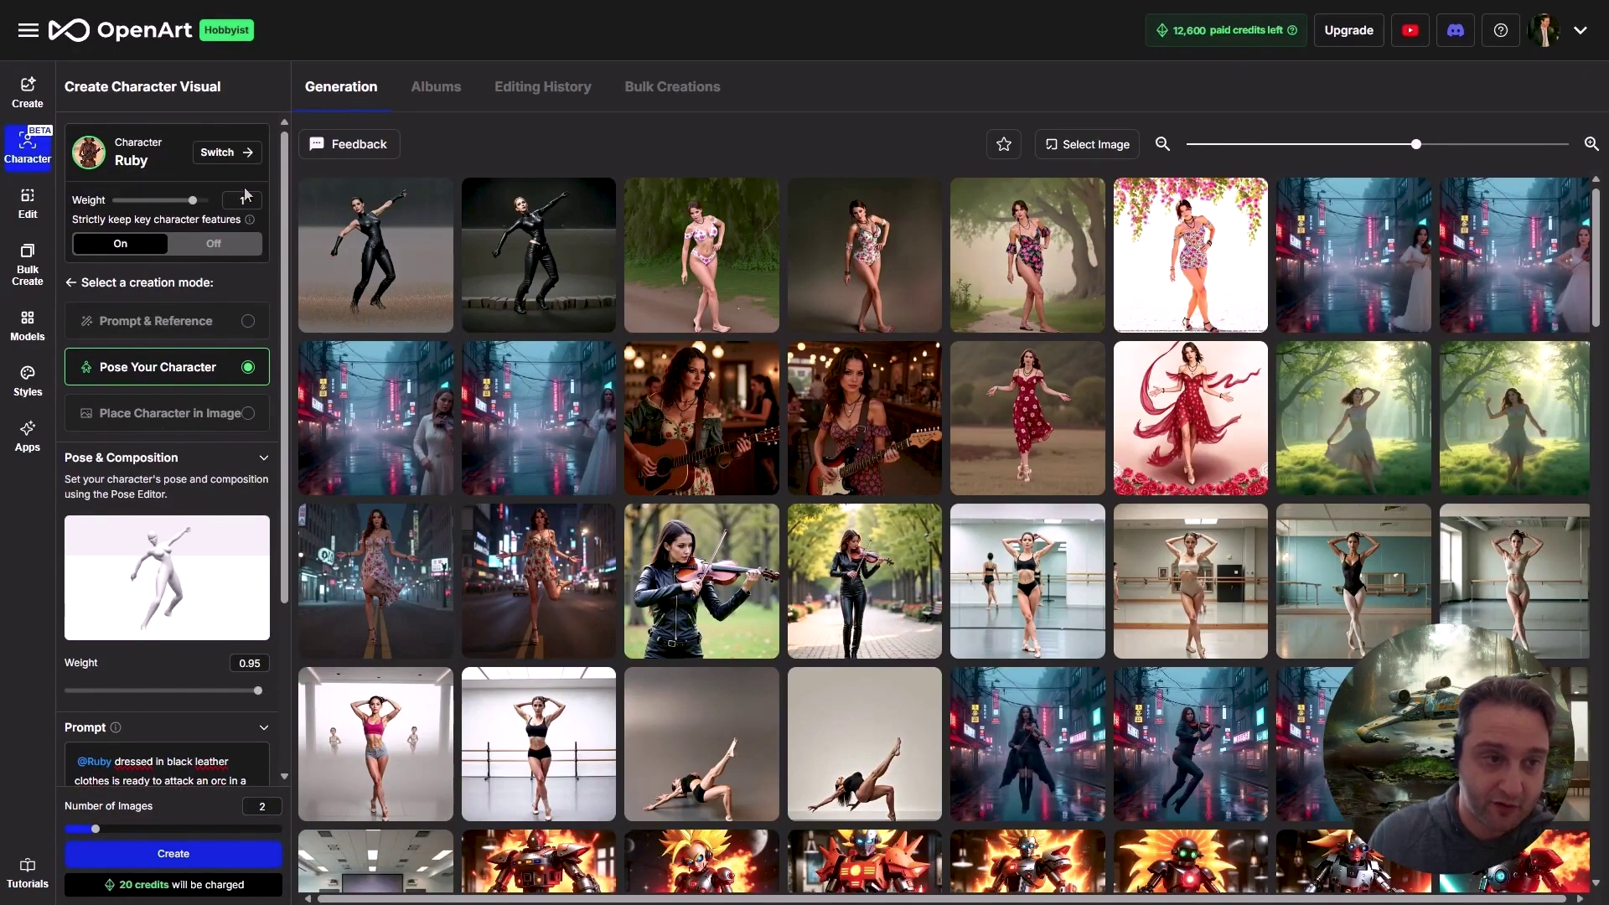
{"action": "left_click", "coordinate": [204, 251]}
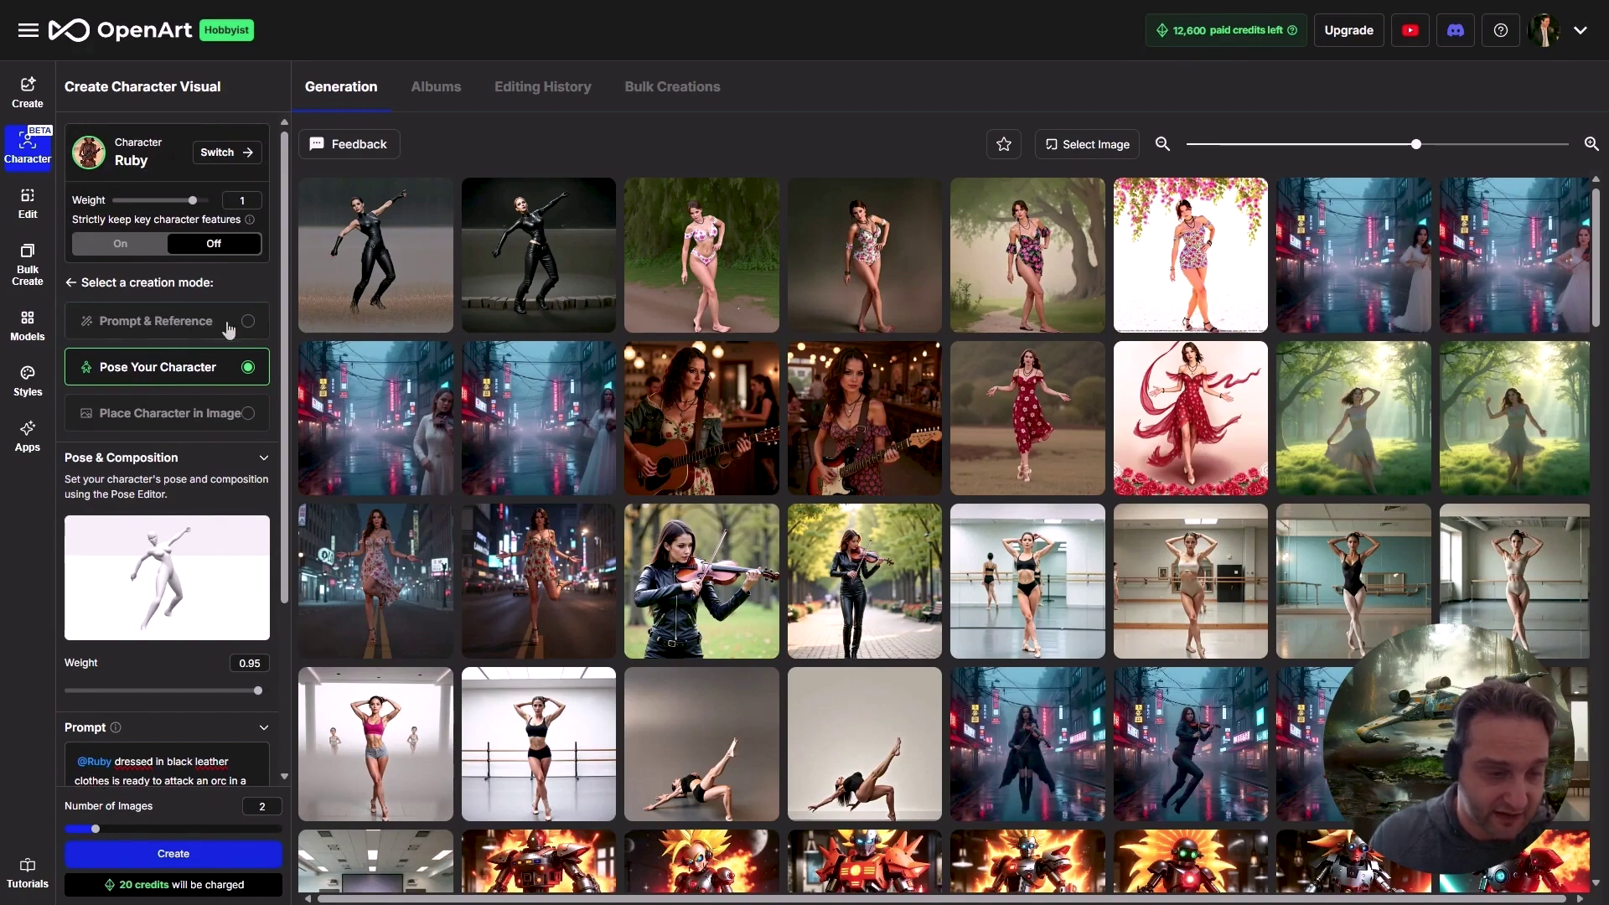
{"action": "scroll", "coordinate": [226, 578], "scroll_direction": "down", "scroll_amount": 2}
{"action": "scroll", "coordinate": [221, 593], "scroll_direction": "down", "scroll_amount": 2}
{"action": "triple_click", "coordinate": [221, 593]}
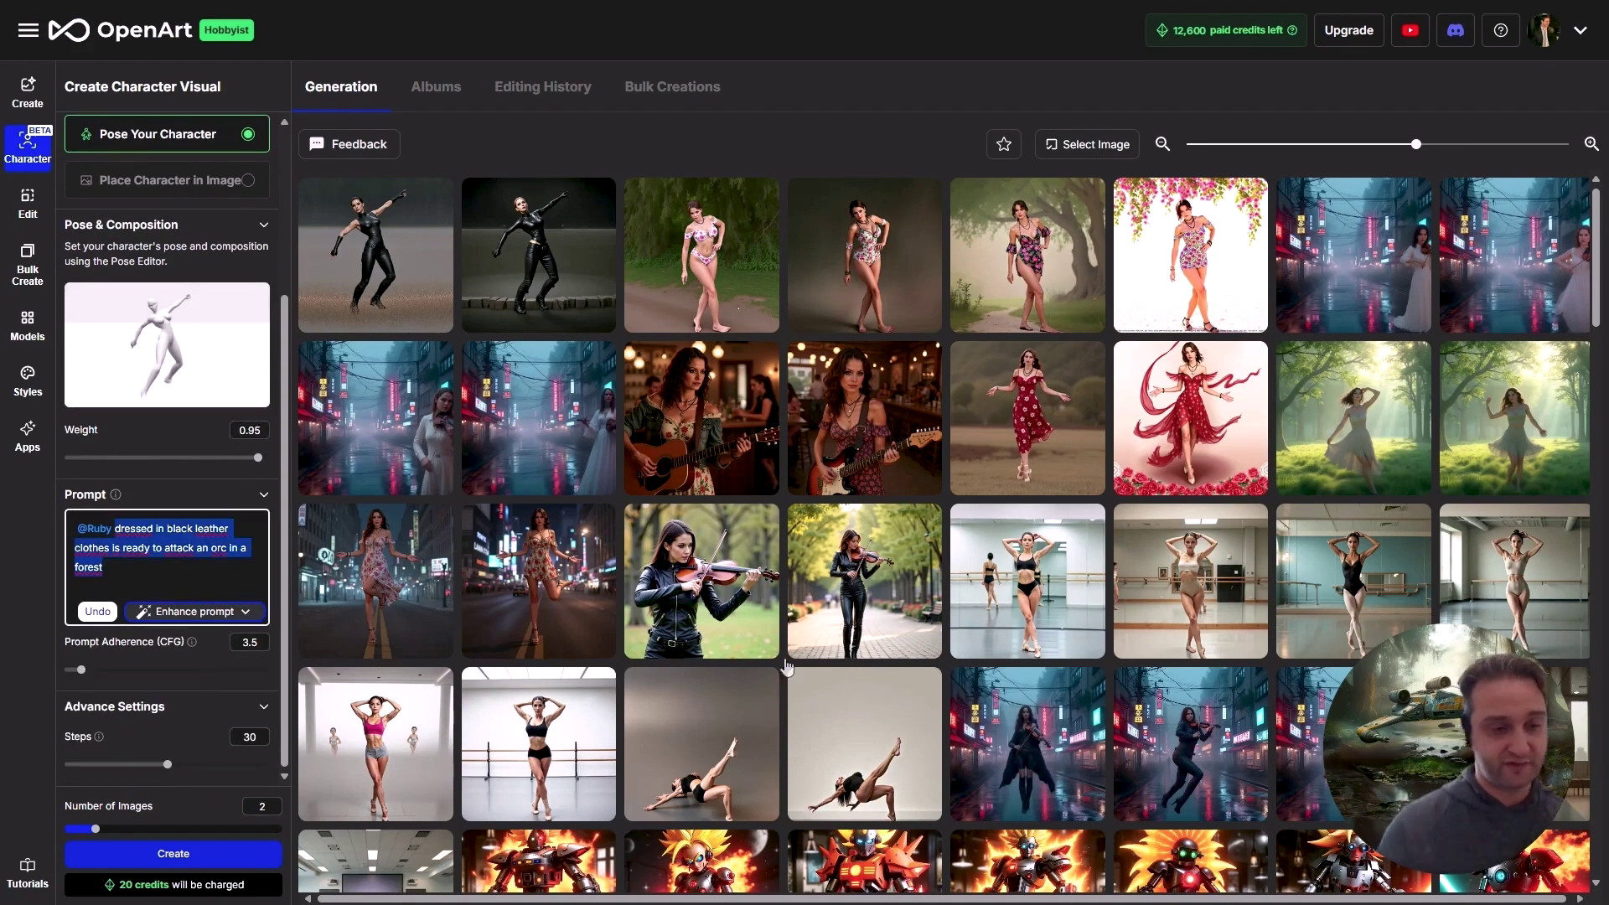
Step: Paste the beach short-jeans prompt and pose a Female (Athletic) model with Right Hand Behind Head
{"action": "type", "text": "@Ruby wearing a short jeans and blue t-shirt on the beach"}
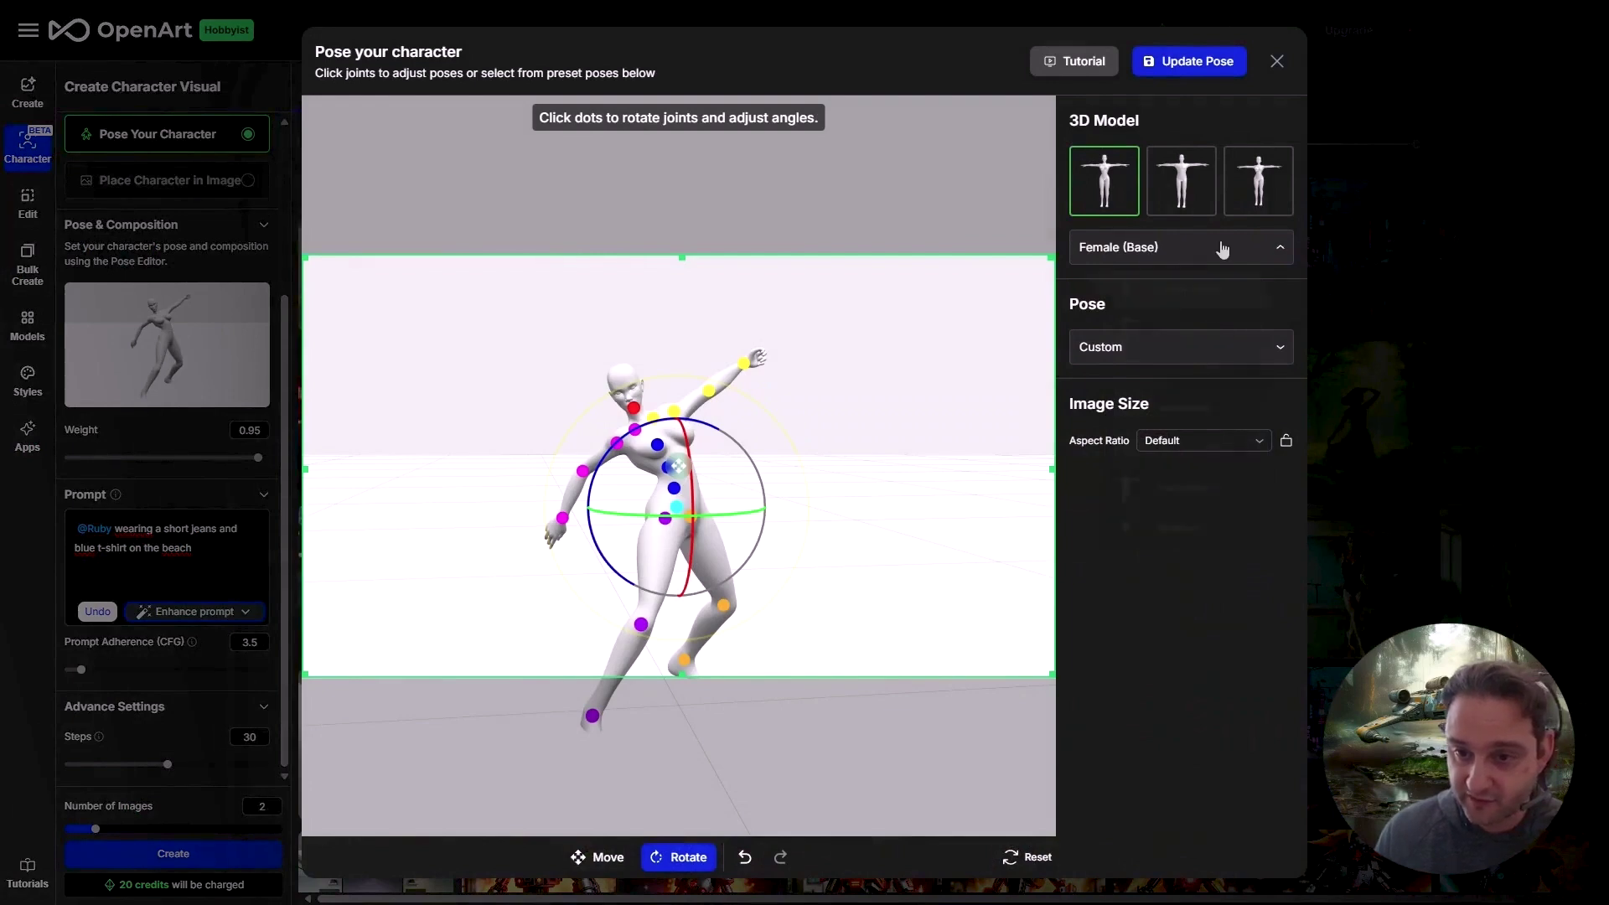
{"action": "left_click", "coordinate": [1223, 250]}
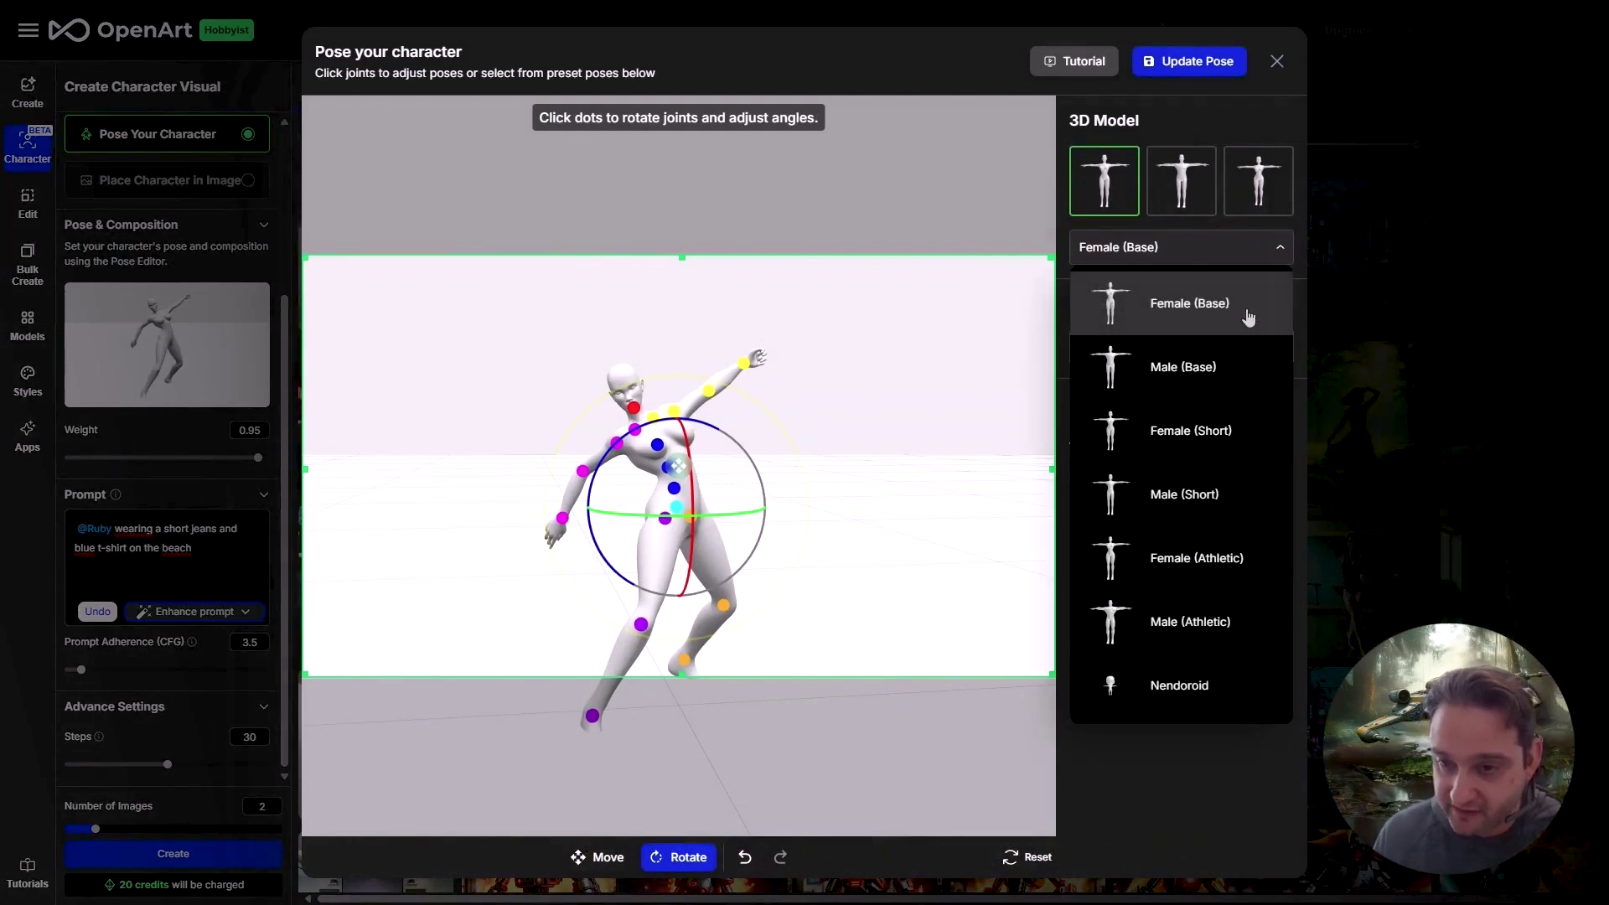
{"action": "left_click", "coordinate": [1254, 559]}
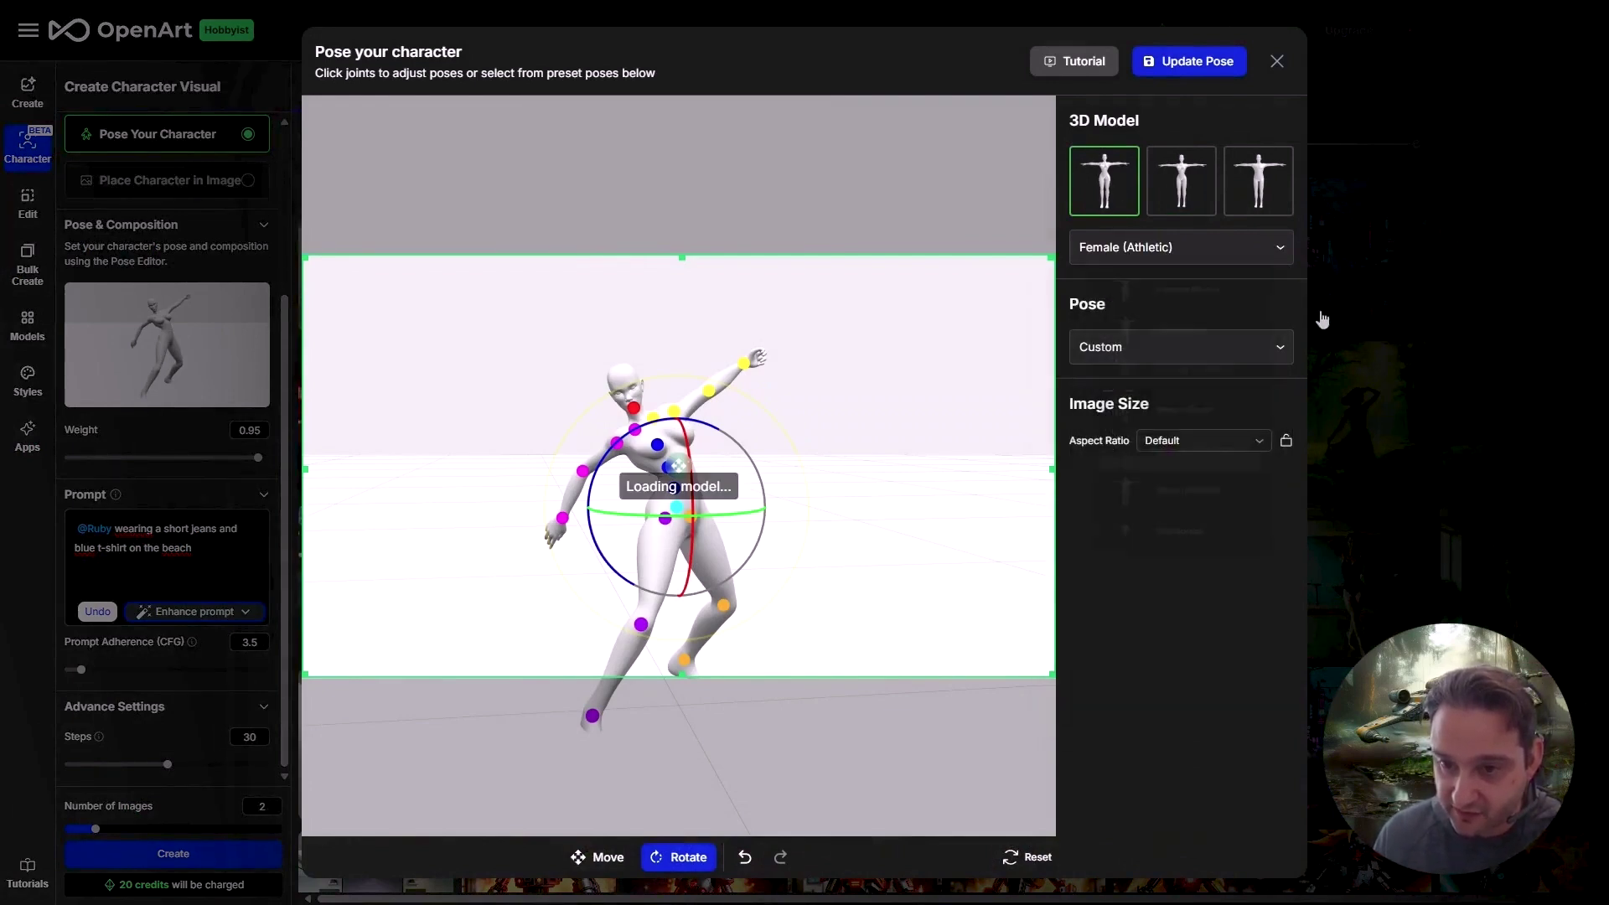
{"action": "left_click", "coordinate": [1223, 365]}
{"action": "left_click", "coordinate": [1198, 679]}
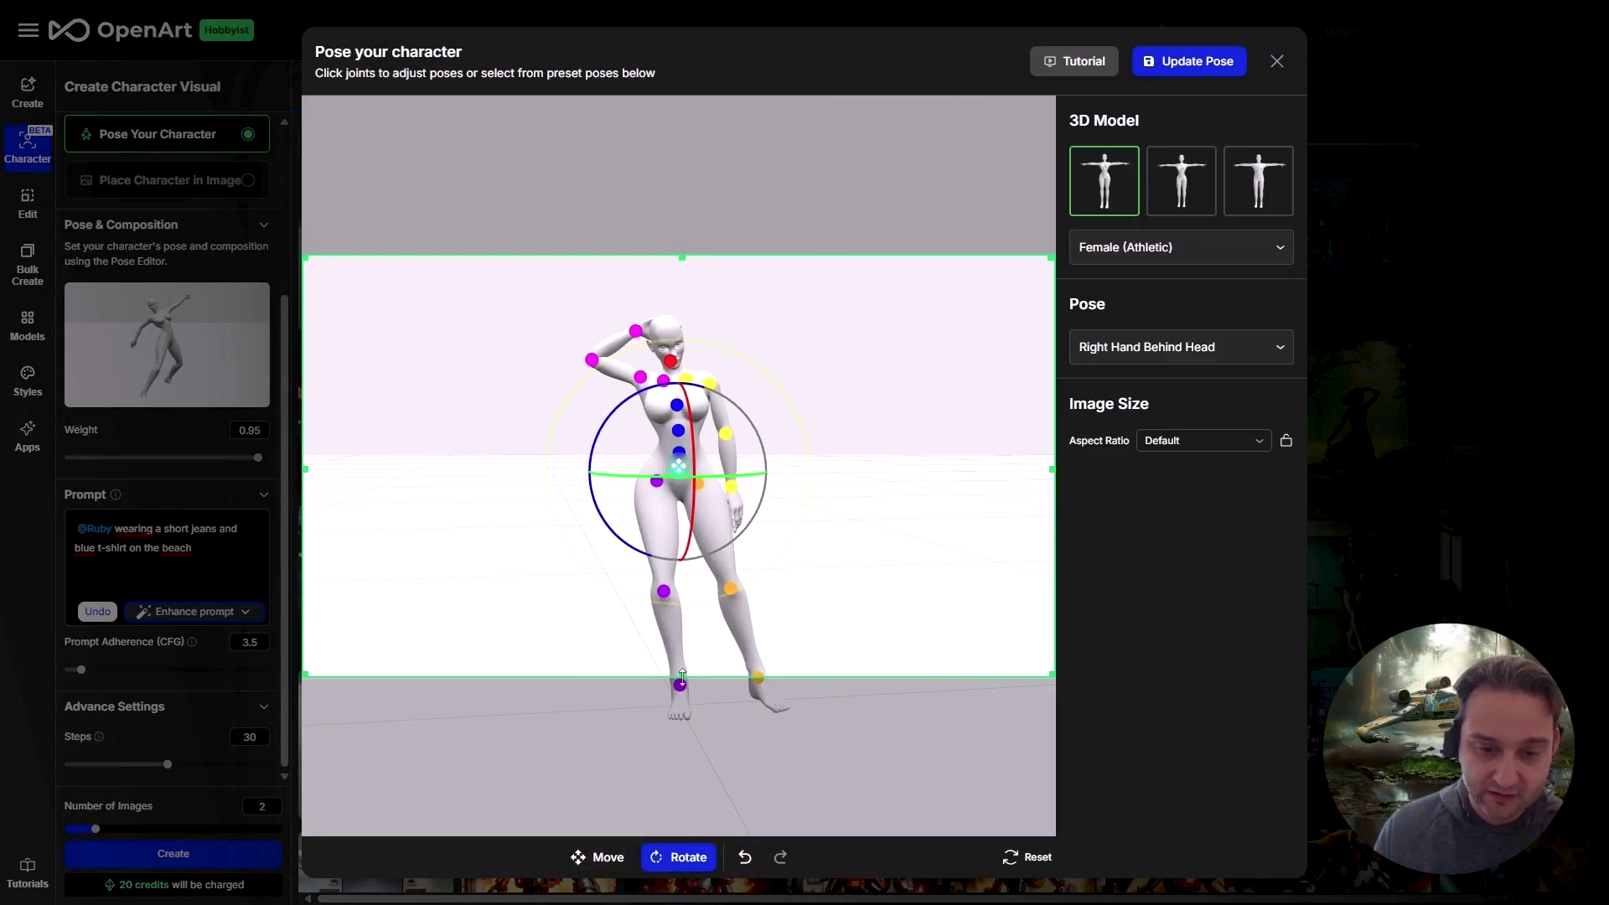
Step: Frame the feet, turn the hips slightly, save the pose, and set Steps 35, CFG 4
{"action": "left_click_drag", "start_coordinate": [683, 677], "coordinate": [683, 765]}
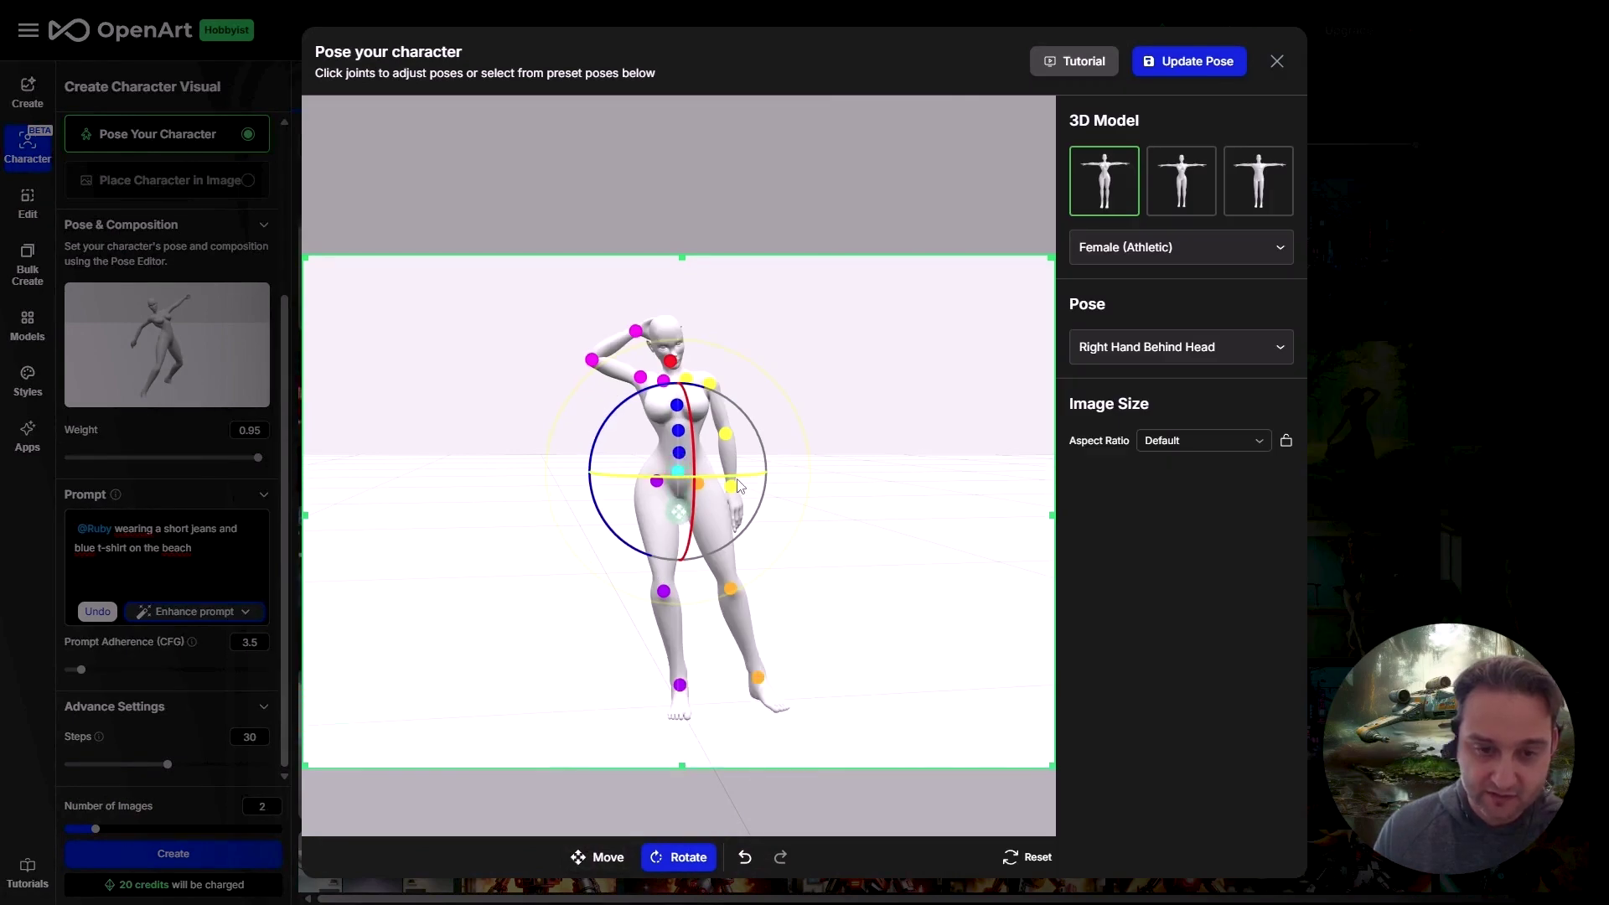
{"action": "left_click_drag", "start_coordinate": [741, 486], "coordinate": [734, 486]}
{"action": "left_click", "coordinate": [1194, 61]}
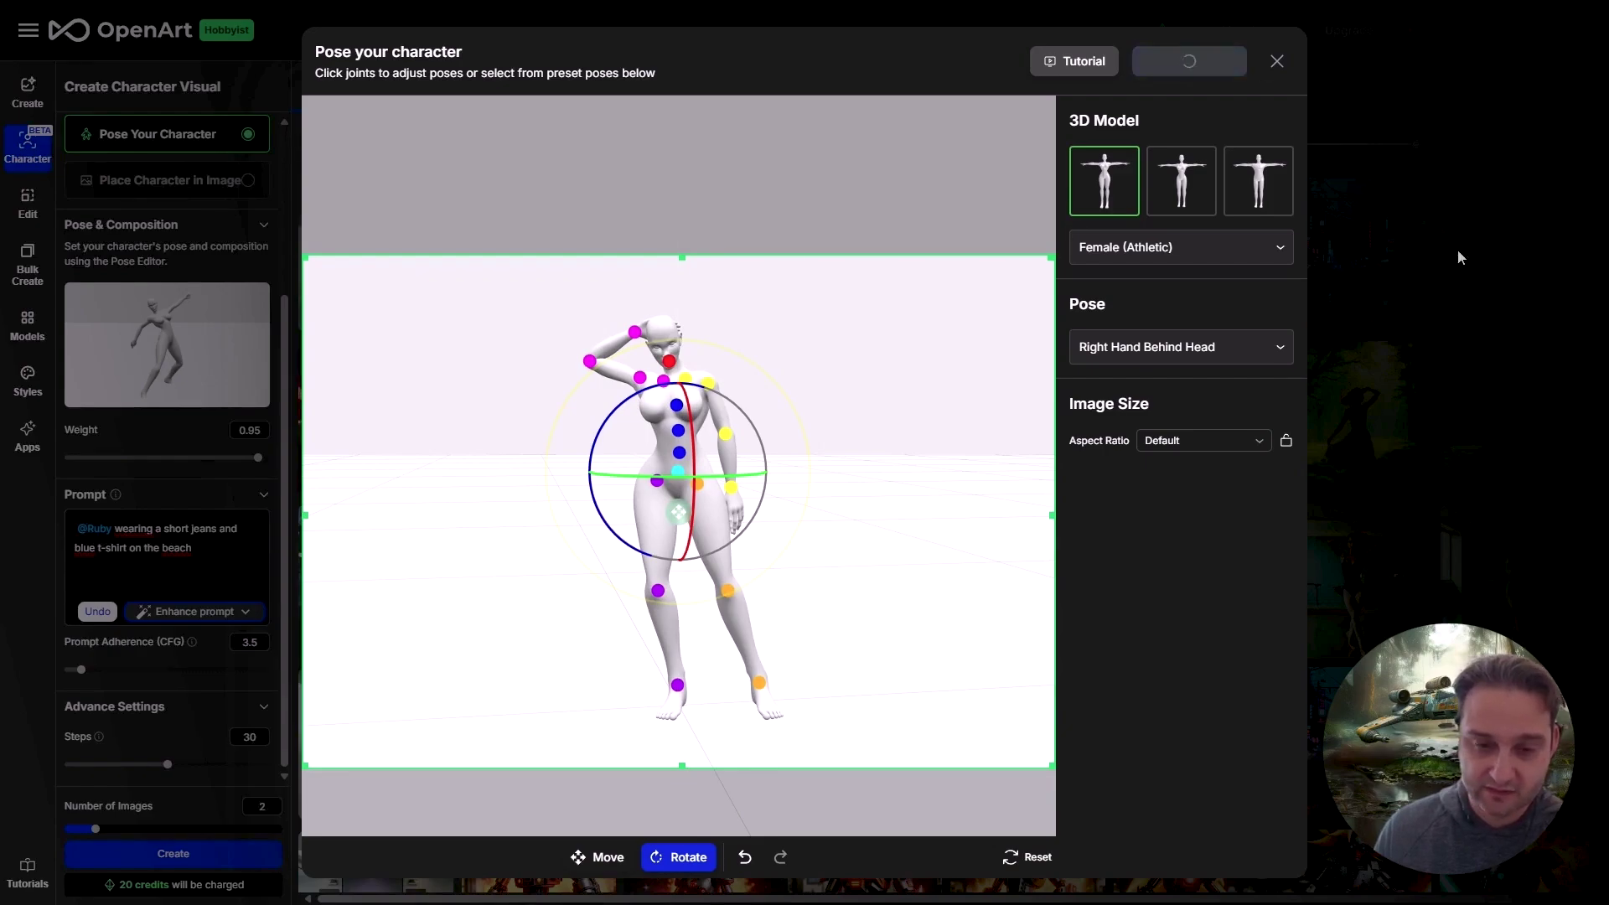
{"action": "left_click_drag", "start_coordinate": [168, 780], "coordinate": [194, 787]}
{"action": "left_click_drag", "start_coordinate": [82, 685], "coordinate": [88, 685]}
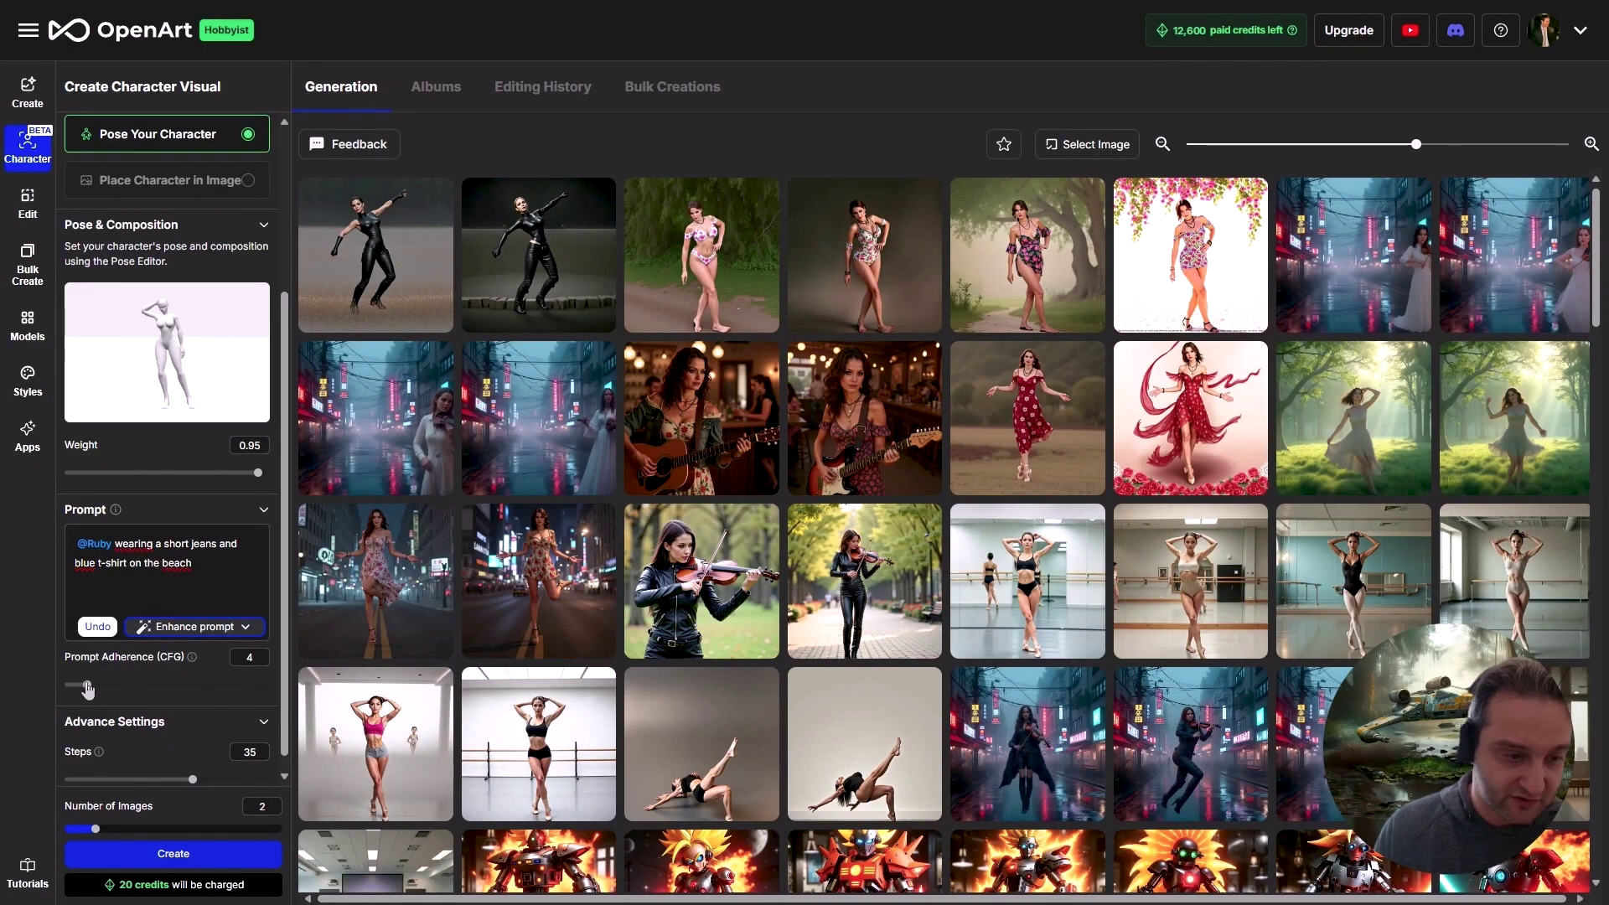
Step: Generate two beach images of Ruby, then preview the floral-dress and guitar-in-bar results
{"action": "left_click", "coordinate": [193, 857]}
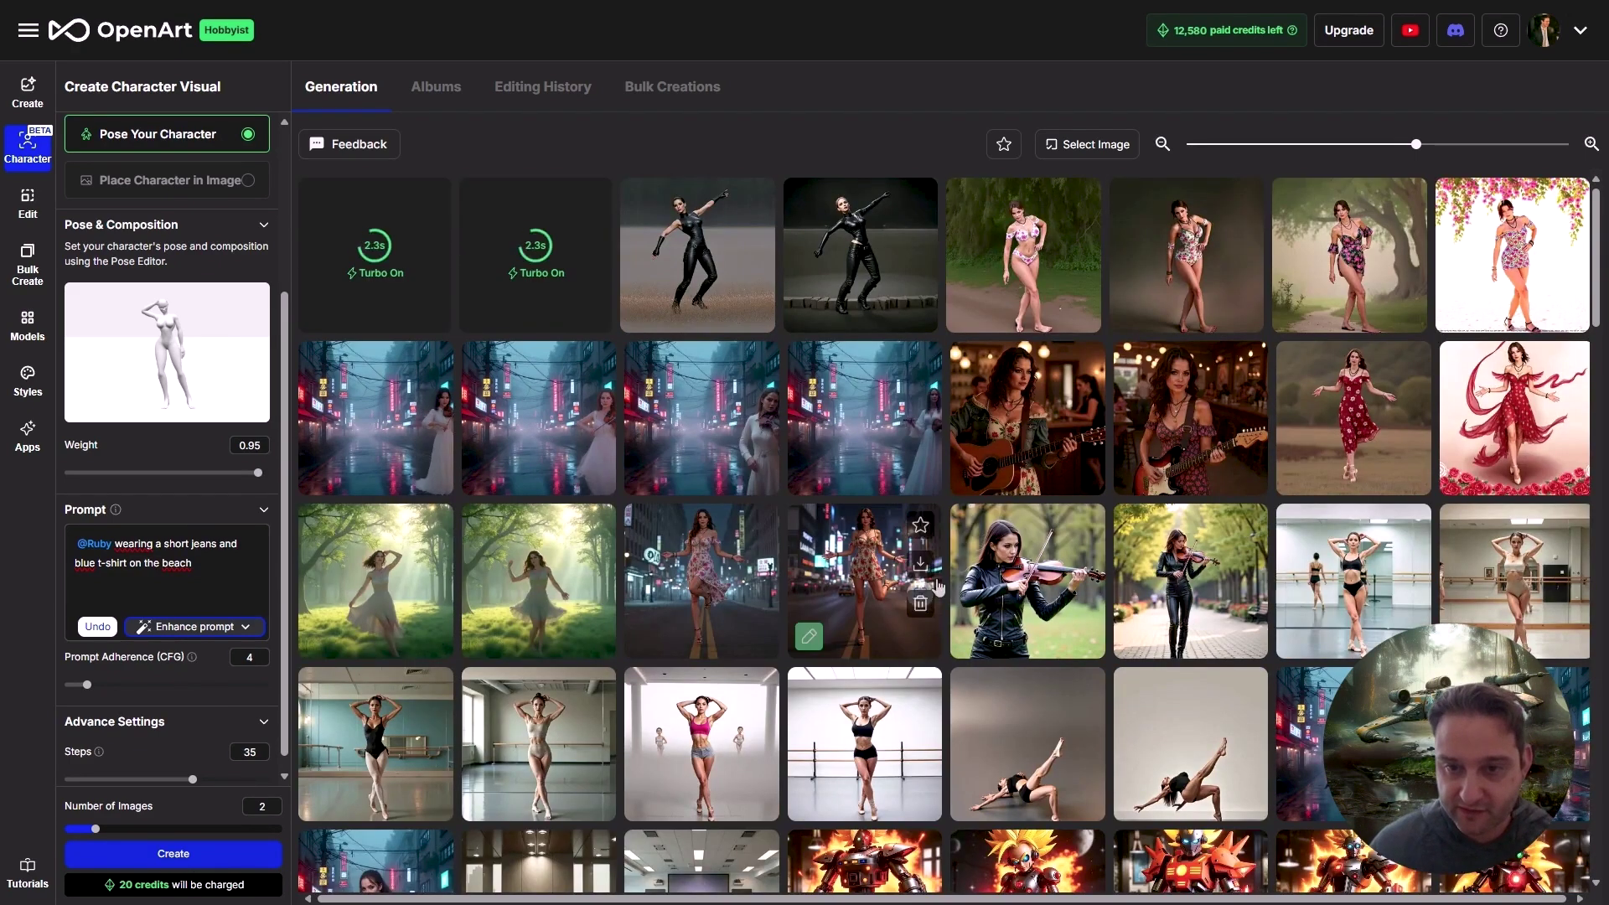
{"action": "left_click", "coordinate": [704, 578]}
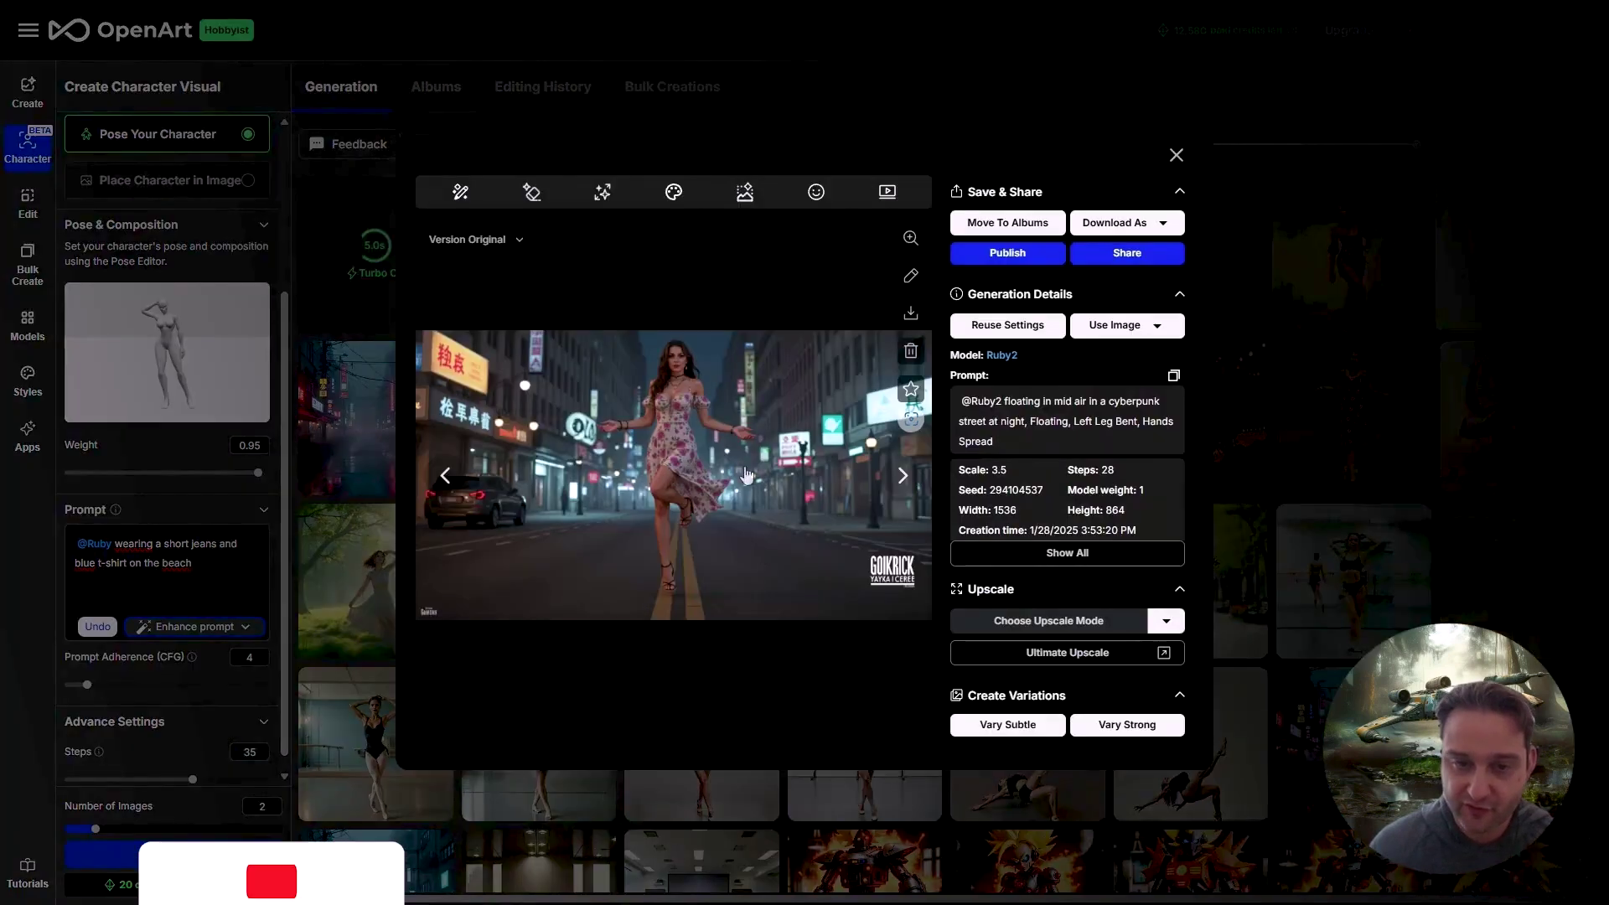
{"action": "left_click", "coordinate": [910, 243]}
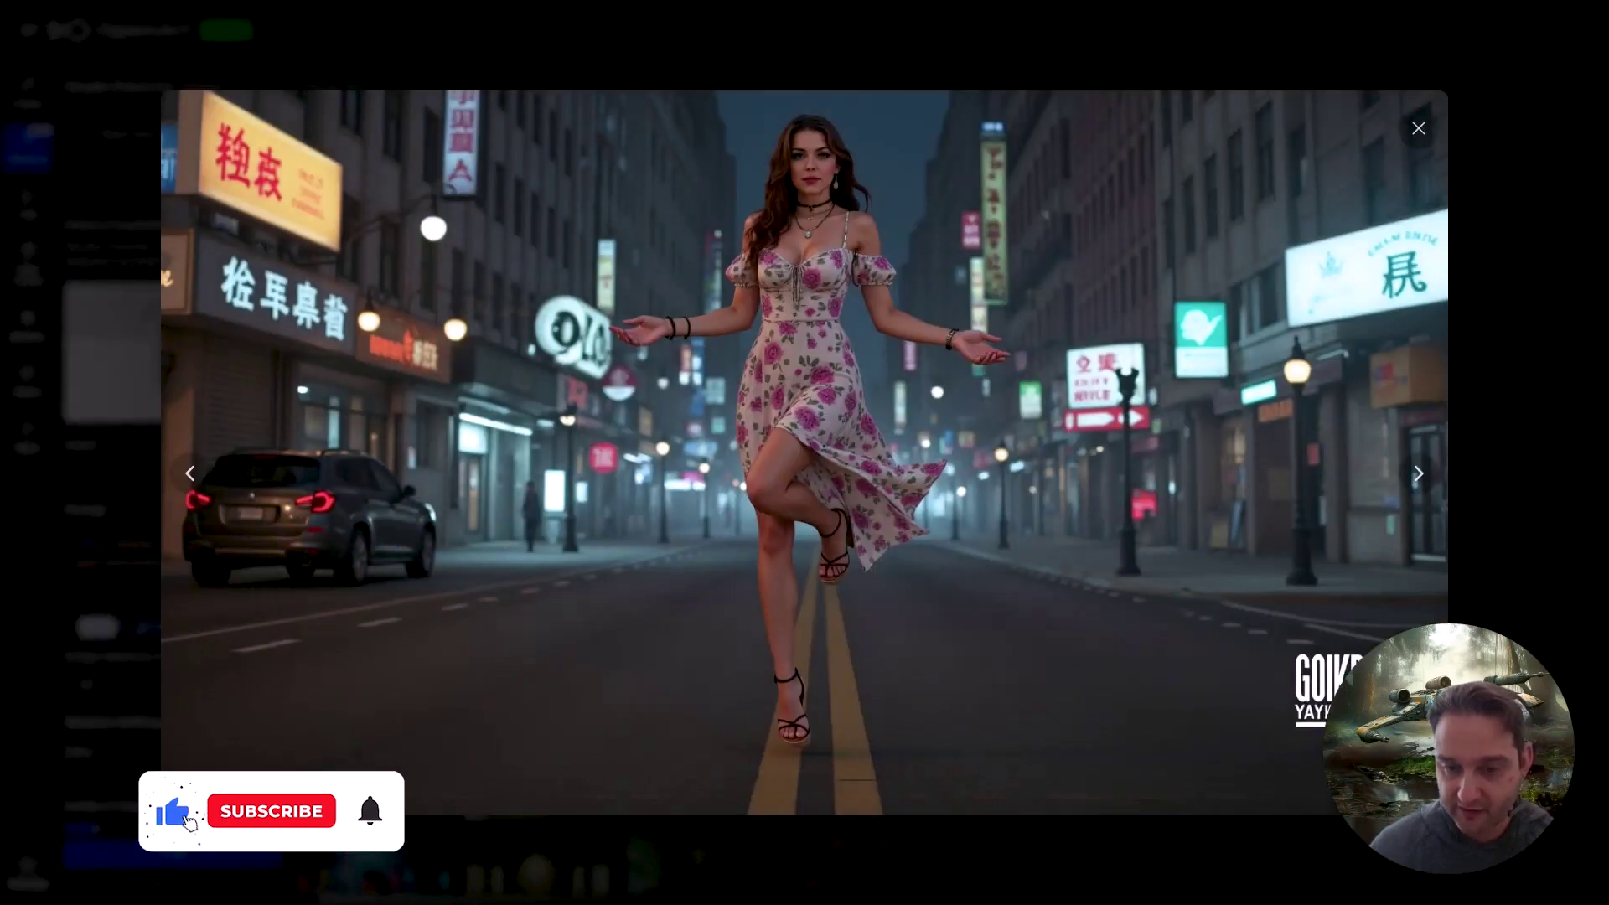
{"action": "key", "text": "Escape"}
{"action": "left_click", "coordinate": [1176, 155]}
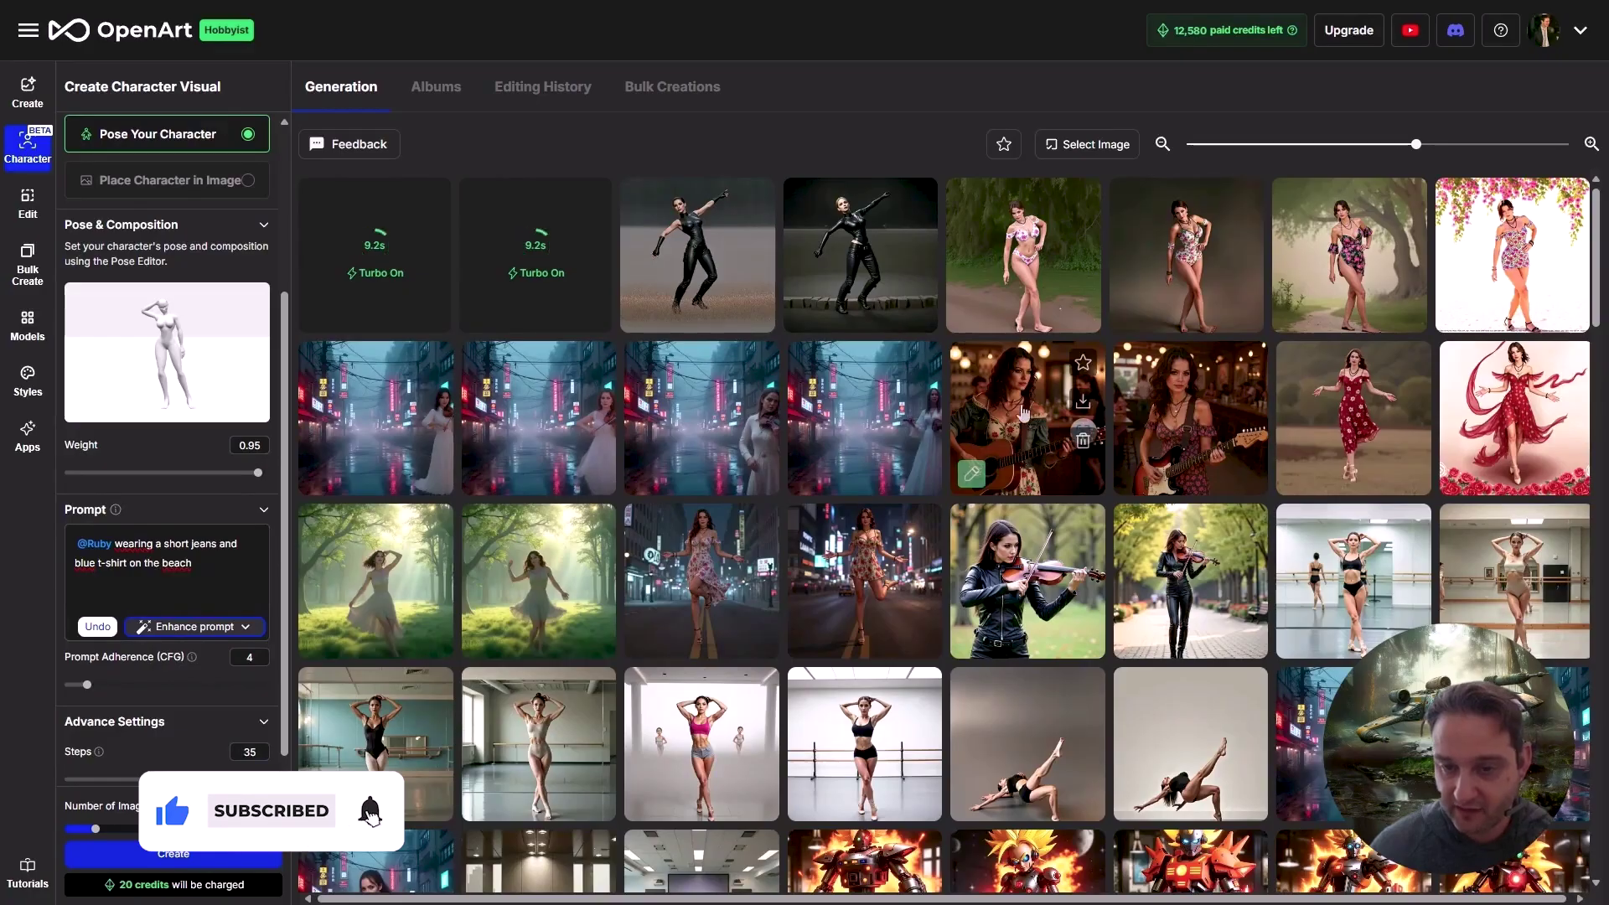
{"action": "left_click", "coordinate": [1136, 324]}
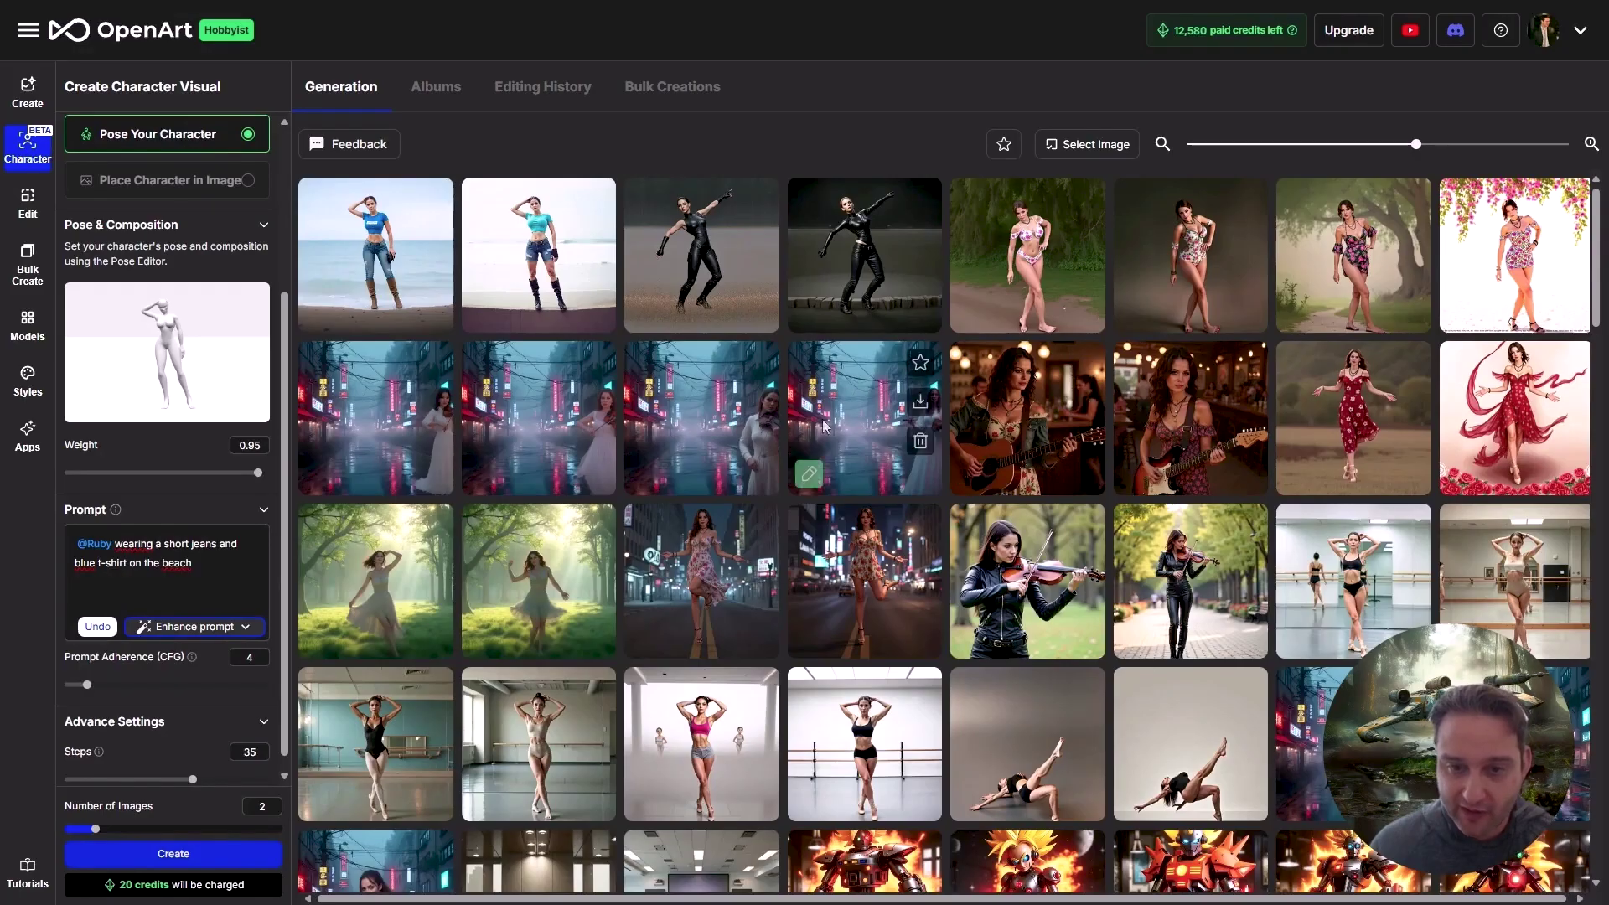
{"action": "left_click", "coordinate": [1178, 436]}
{"action": "left_click", "coordinate": [911, 239]}
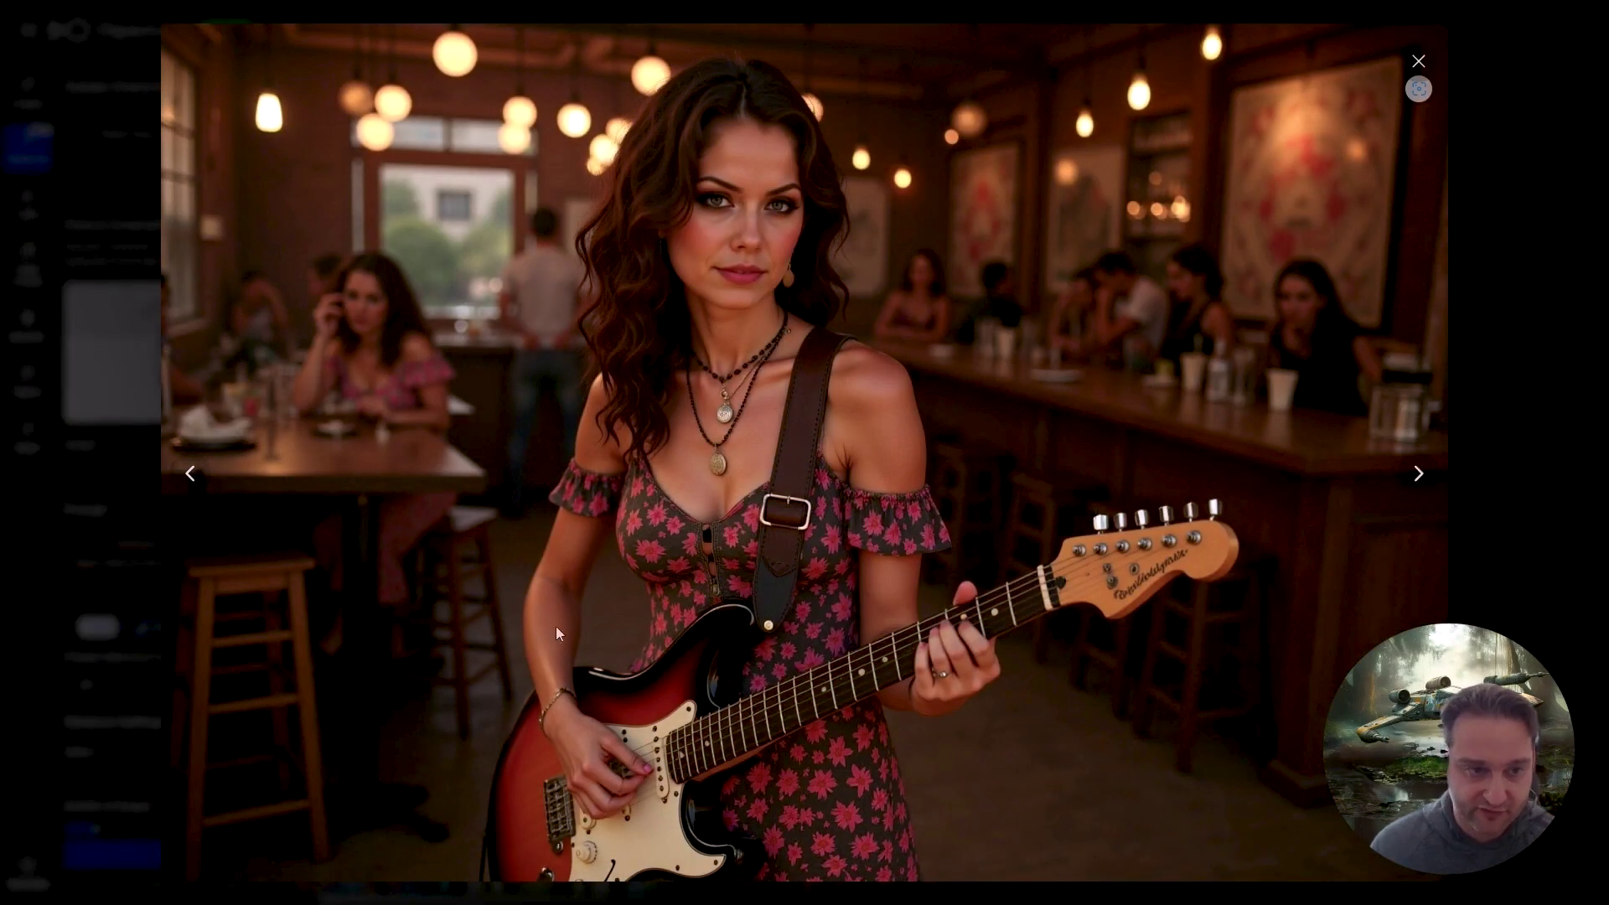
{"action": "key", "text": "Escape"}
{"action": "left_click", "coordinate": [1181, 156]}
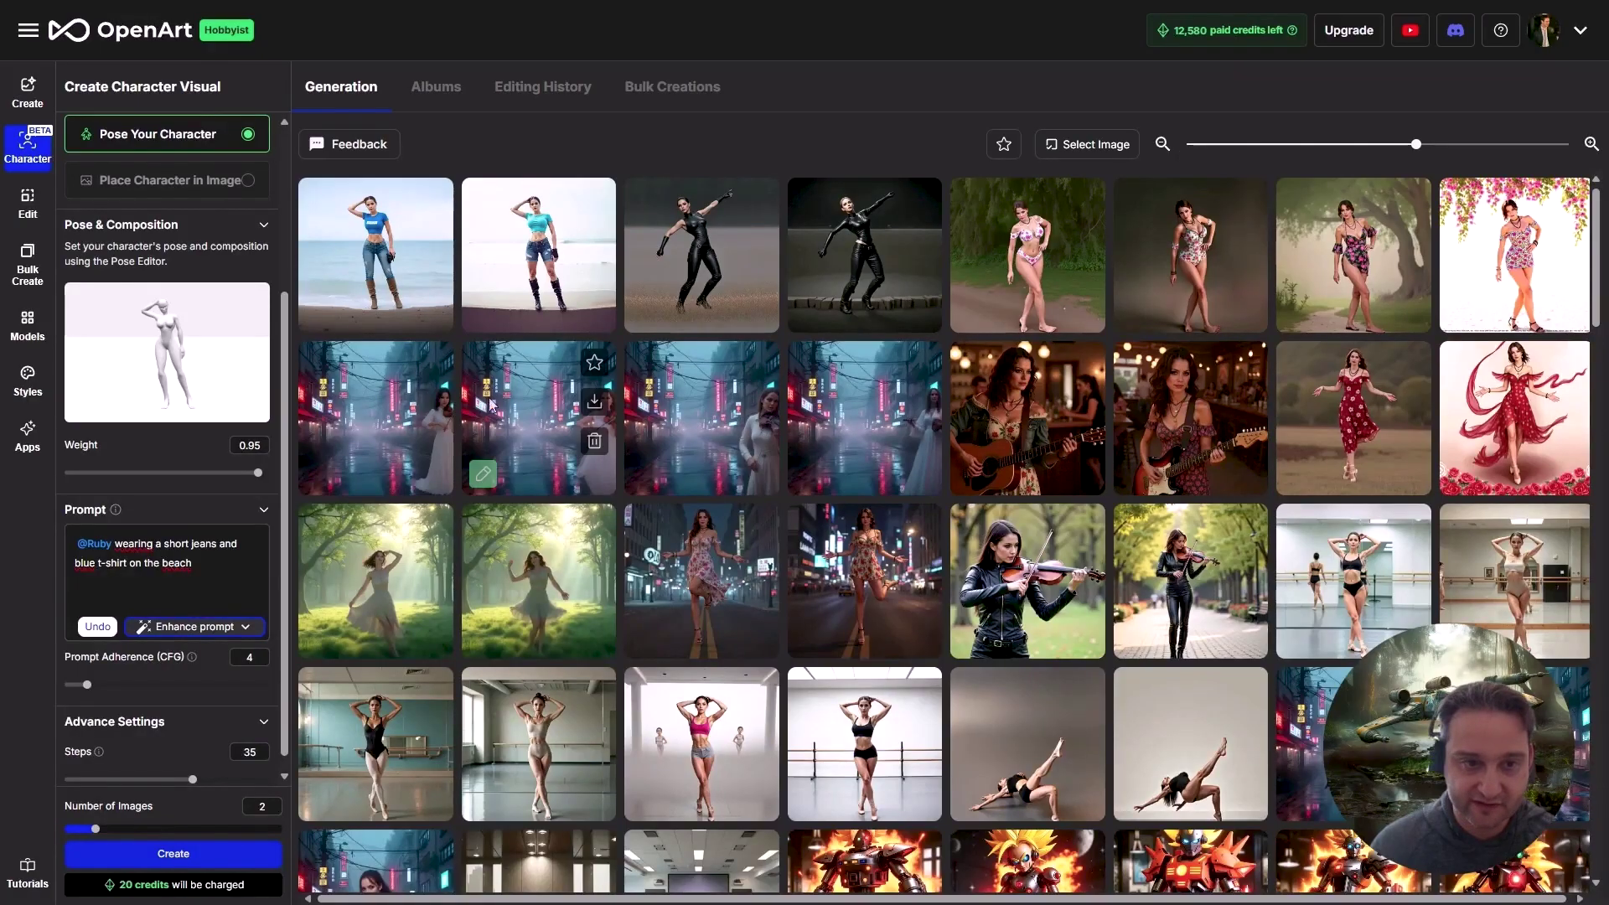
{"action": "left_click", "coordinate": [516, 277]}
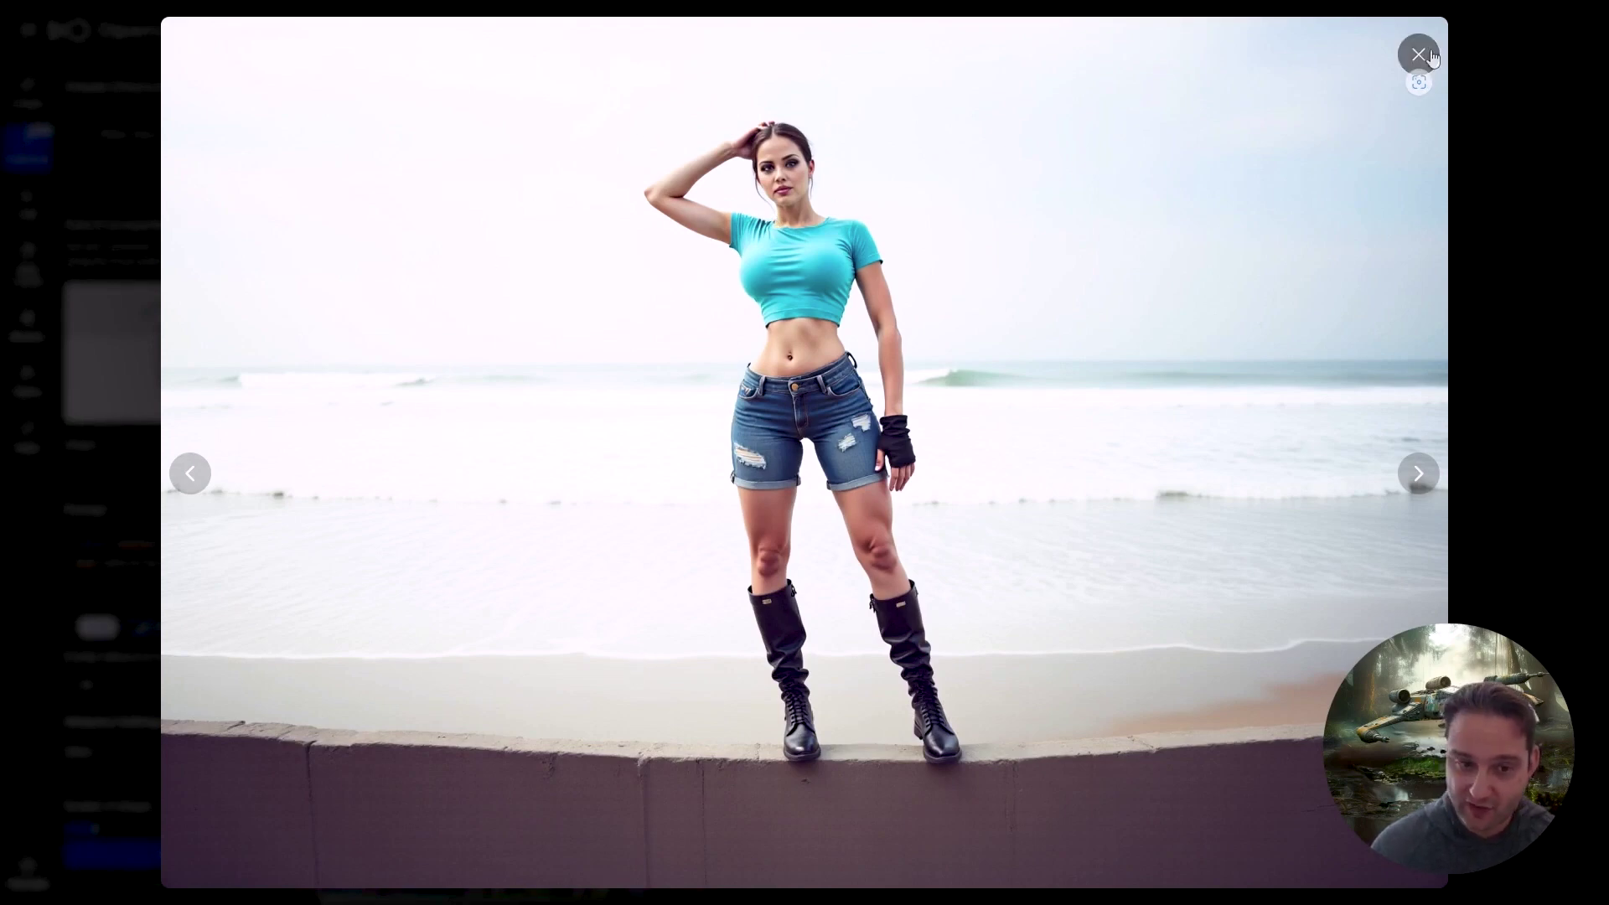
{"action": "left_click", "coordinate": [1455, 67]}
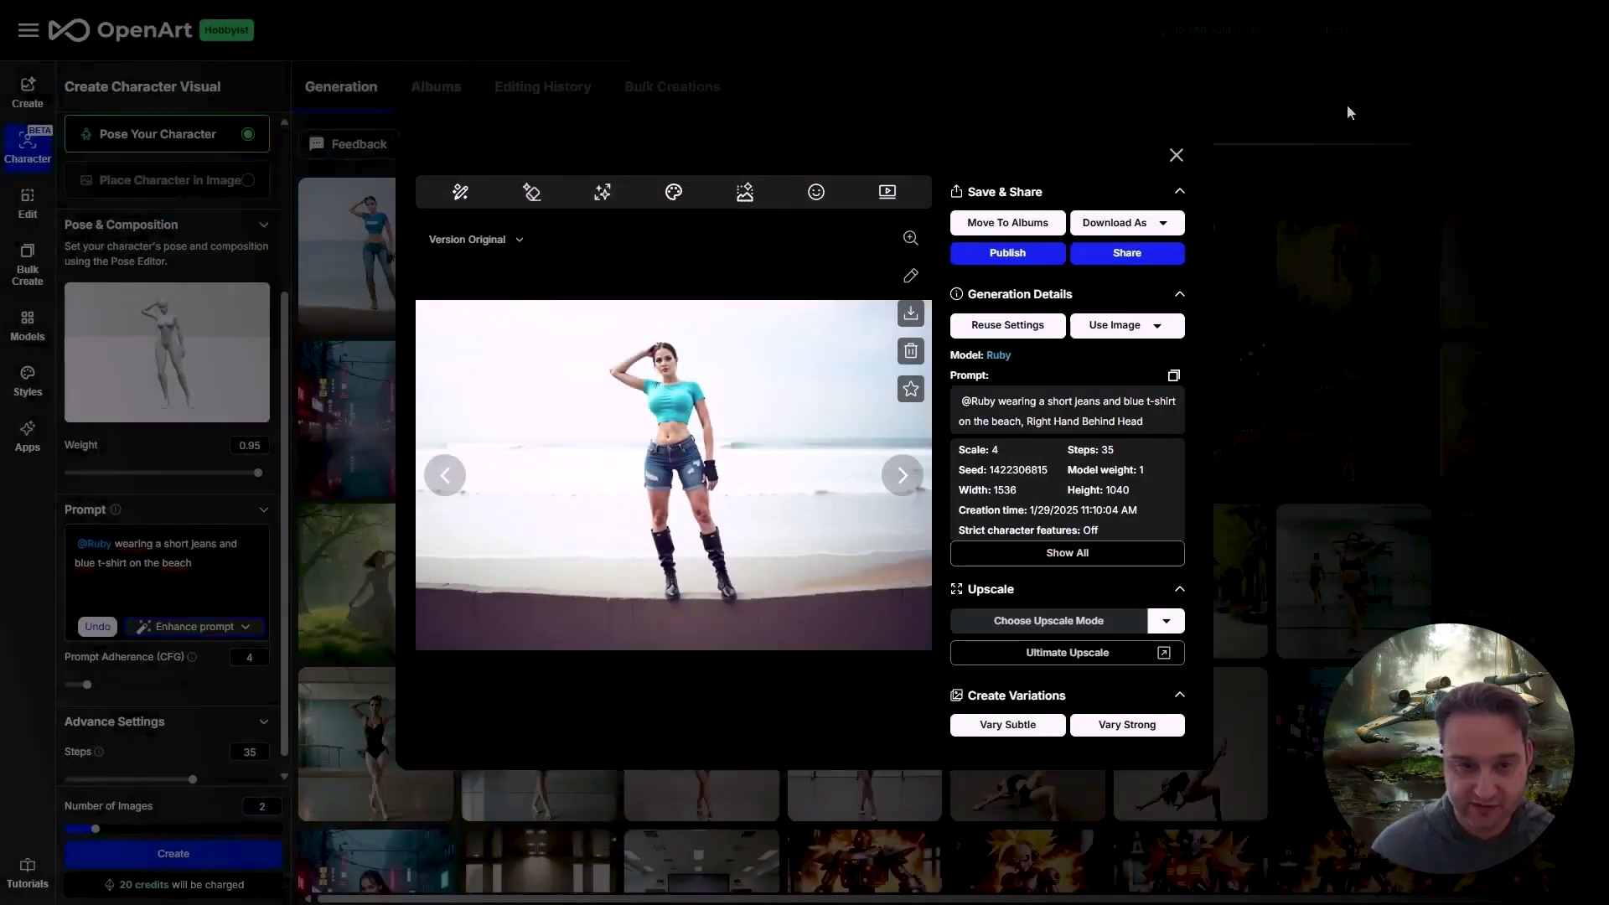
{"action": "left_click", "coordinate": [911, 313]}
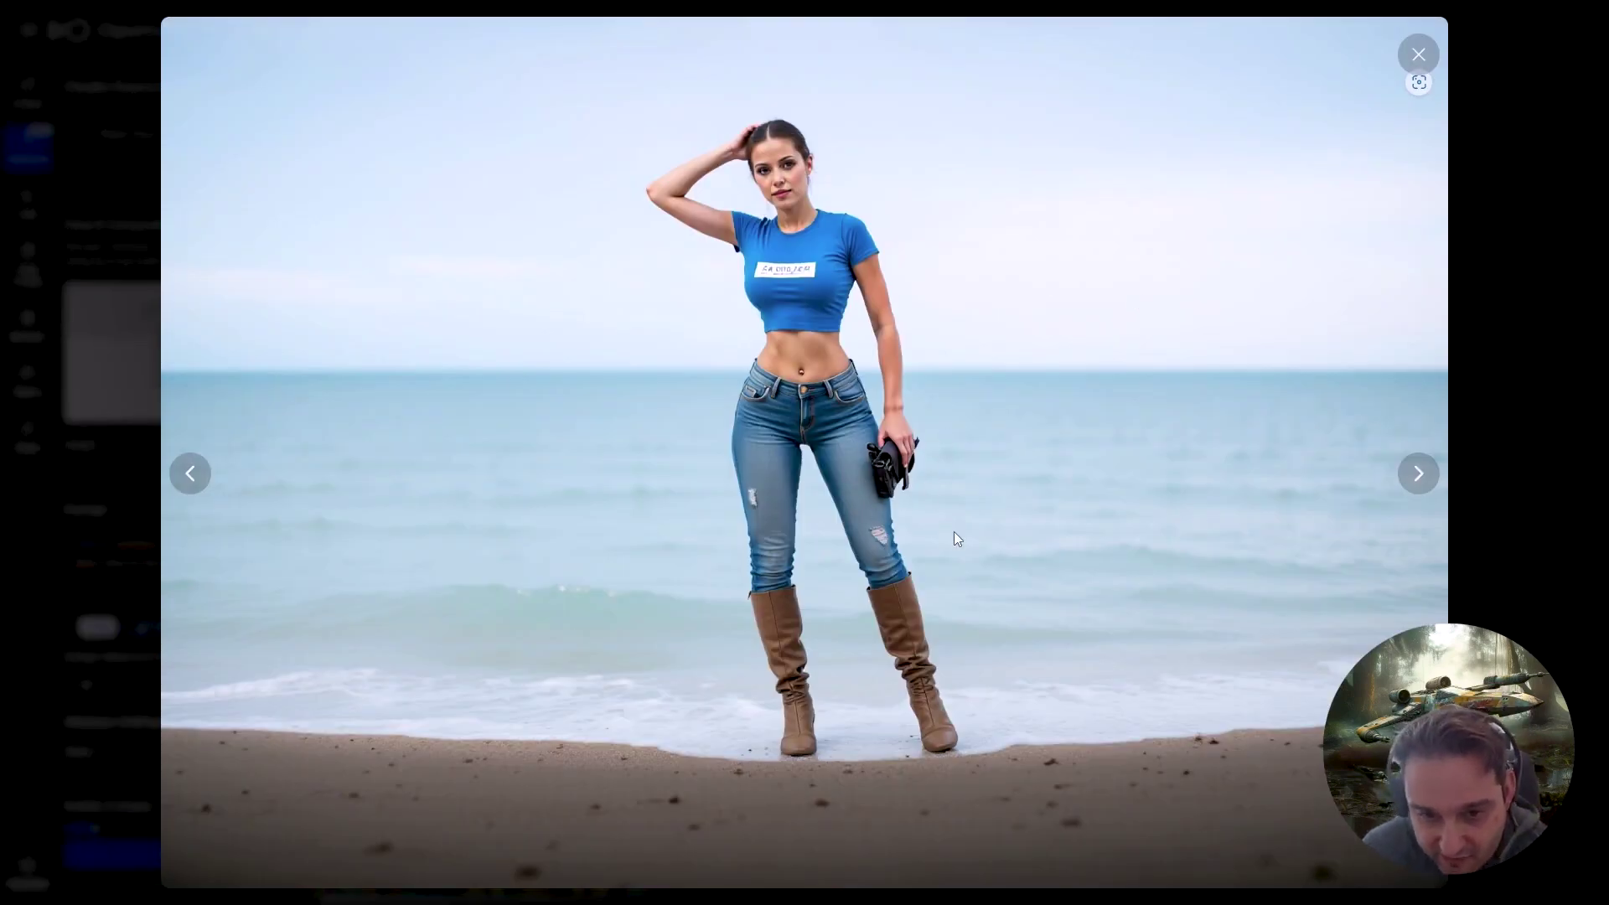
{"action": "left_click", "coordinate": [1420, 52]}
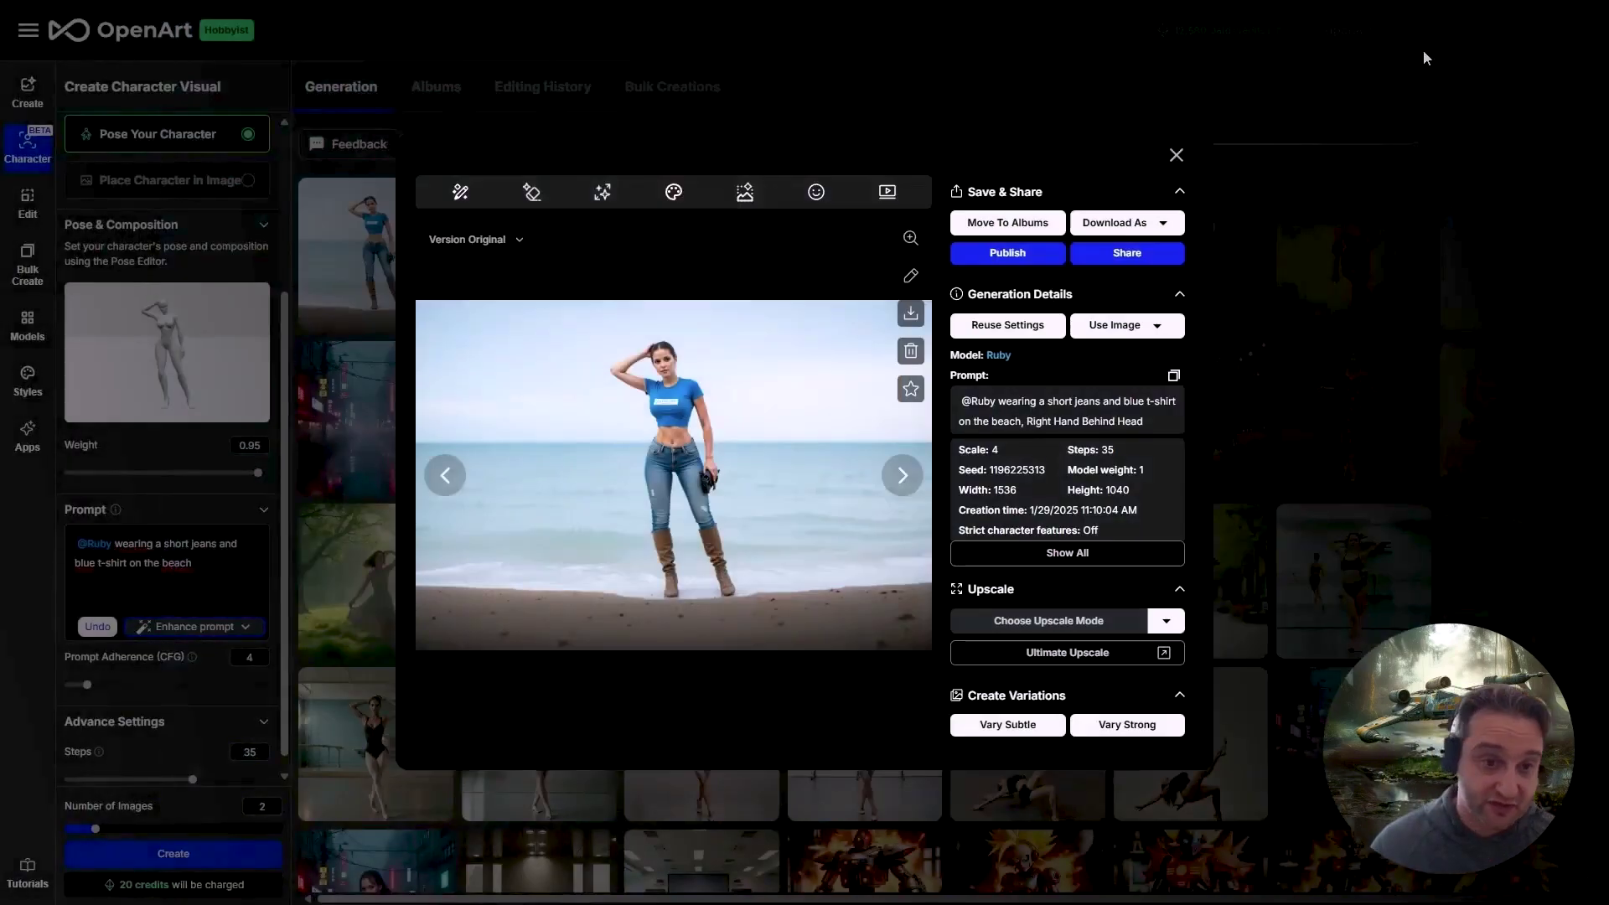
{"action": "left_click", "coordinate": [1177, 156]}
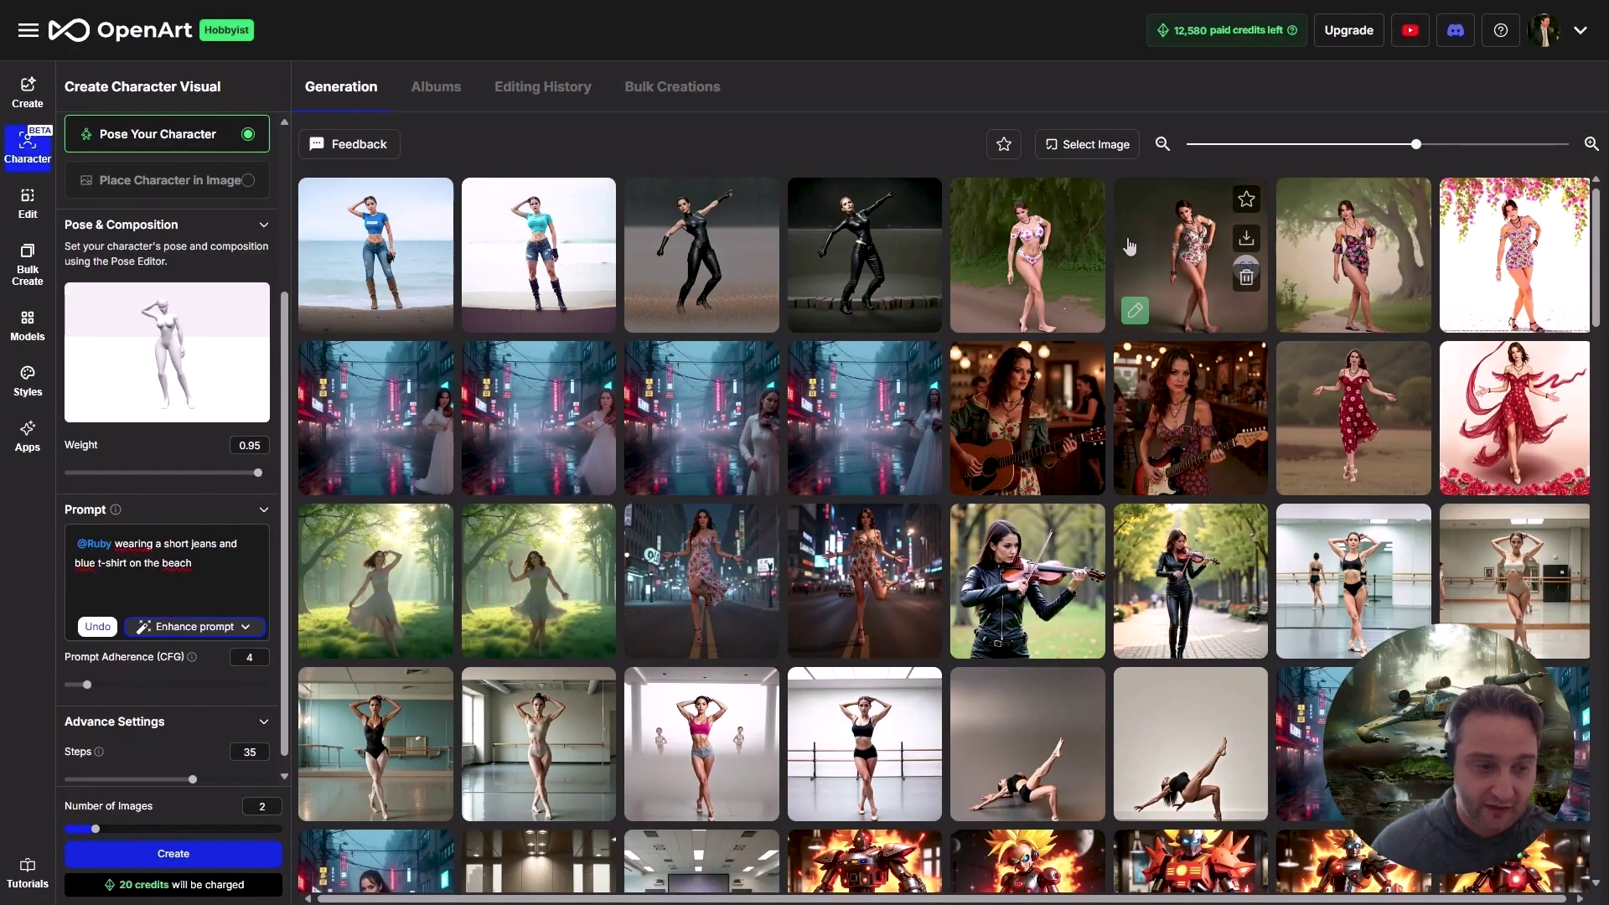
{"action": "scroll", "coordinate": [163, 448], "scroll_direction": "up", "scroll_amount": 1}
{"action": "scroll", "coordinate": [163, 450], "scroll_direction": "up", "scroll_amount": 3}
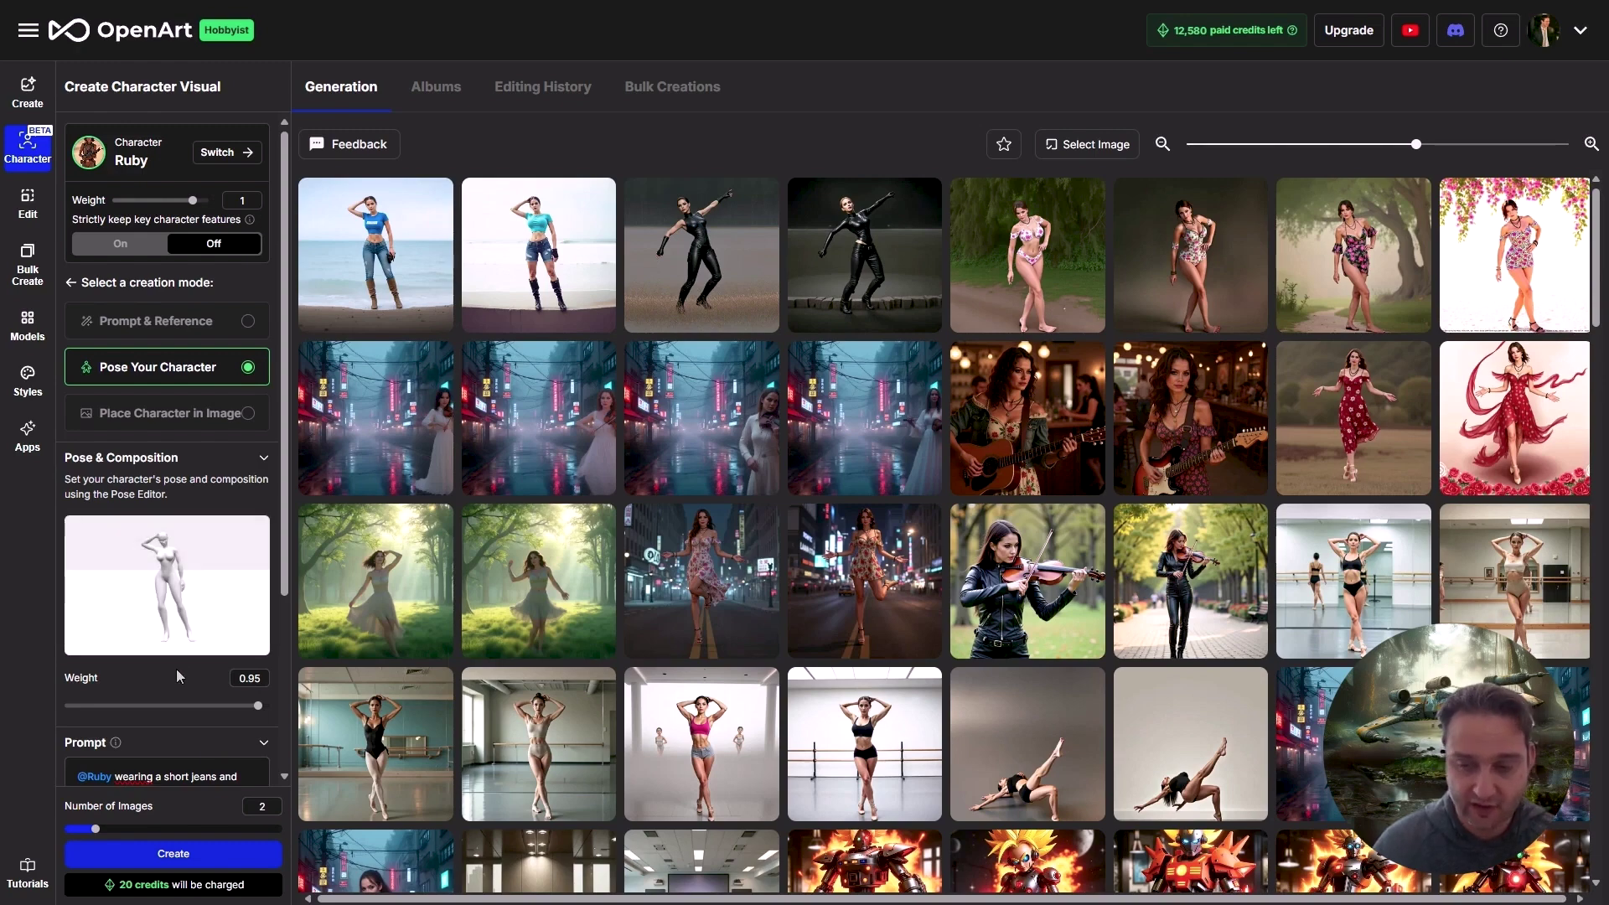
{"action": "mouse_move", "coordinate": [164, 585]}
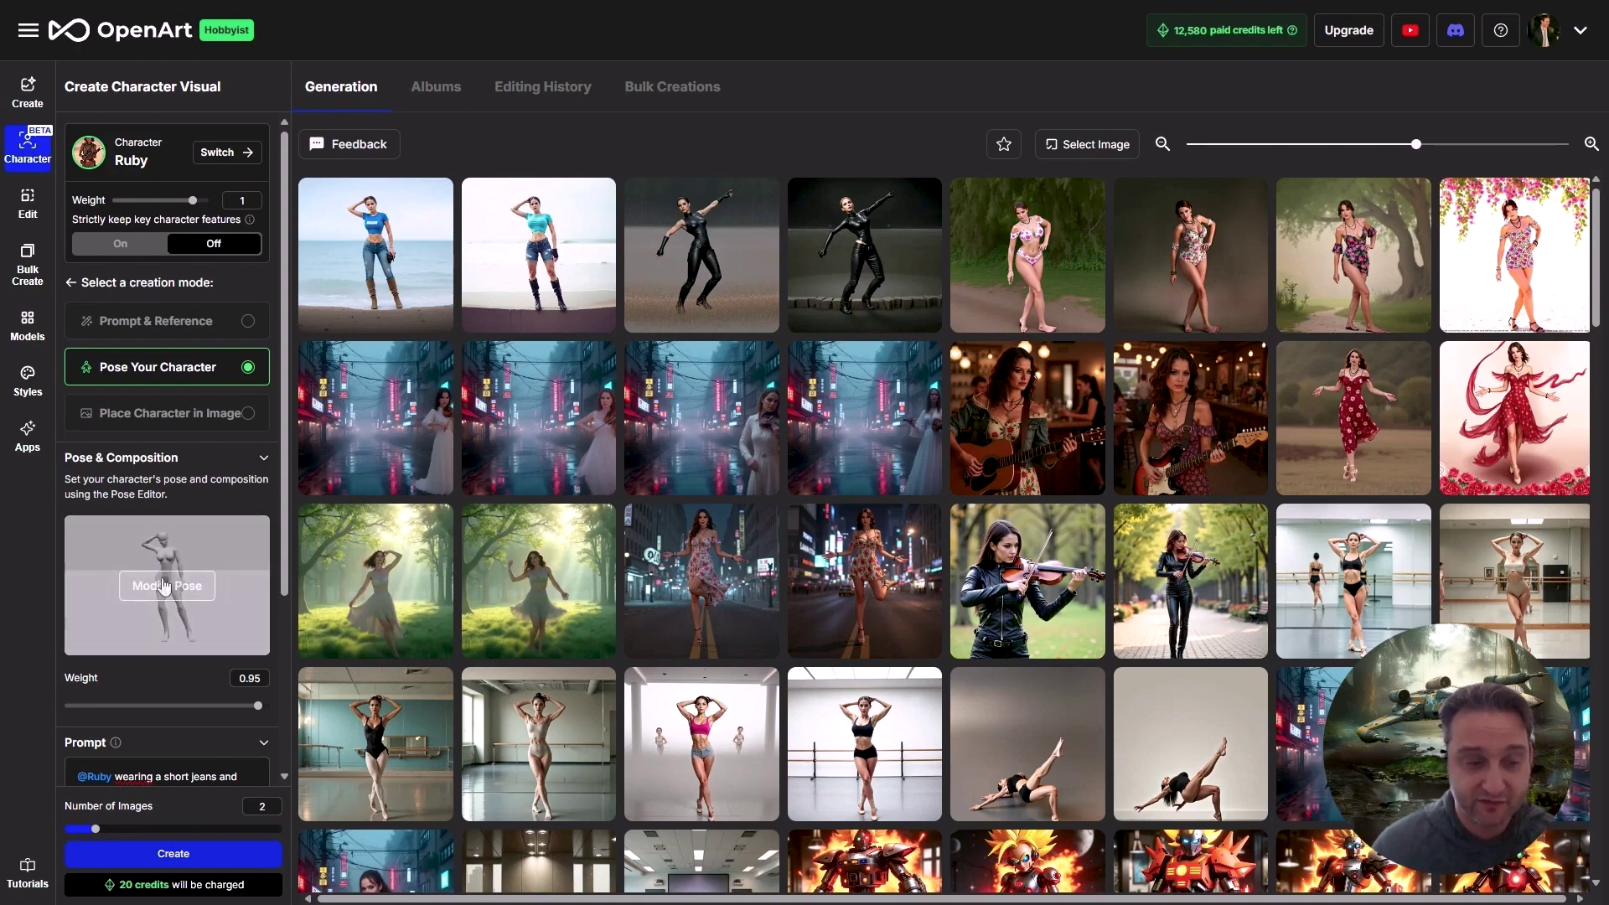
{"action": "mouse_move", "coordinate": [369, 557]}
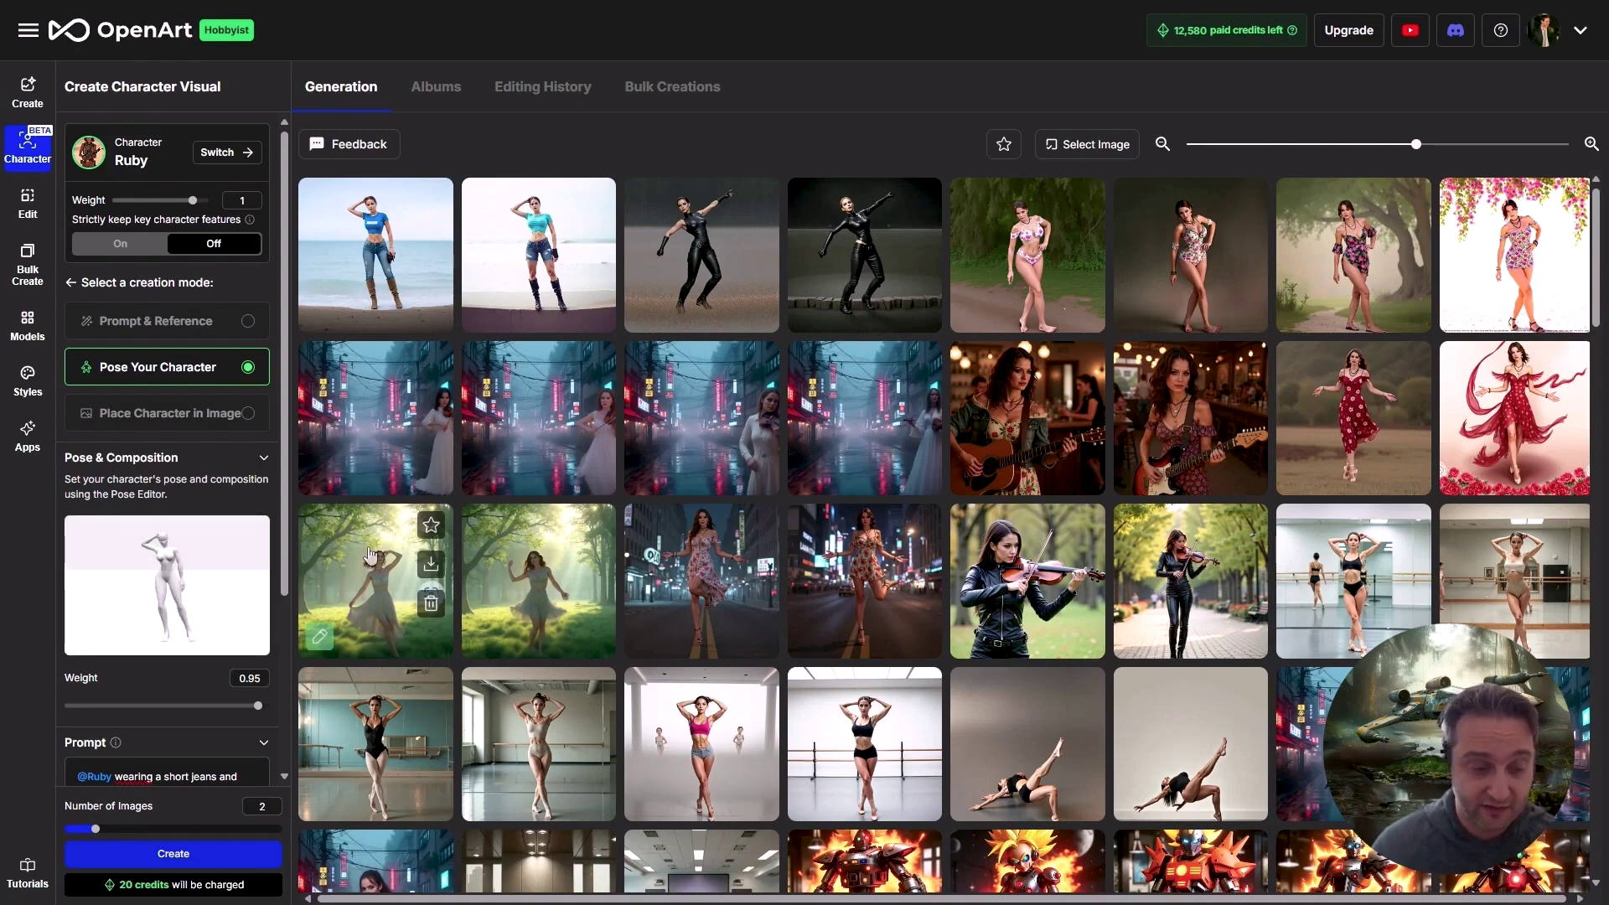
{"action": "mouse_move", "coordinate": [249, 602]}
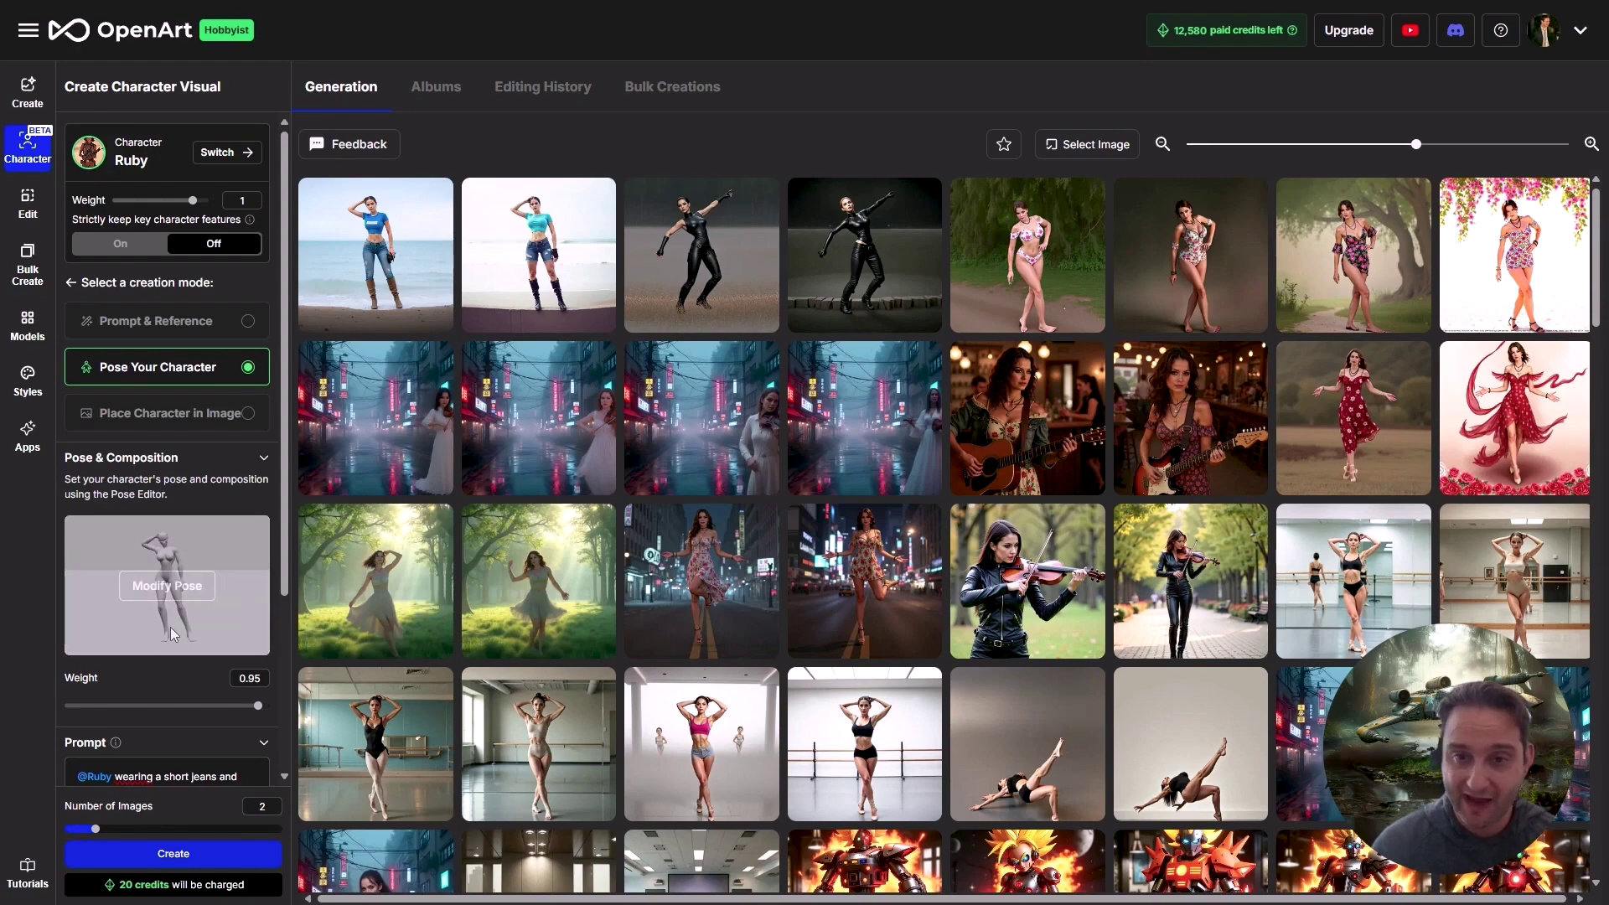
{"action": "mouse_move", "coordinate": [737, 767]}
{"action": "mouse_move", "coordinate": [1203, 494]}
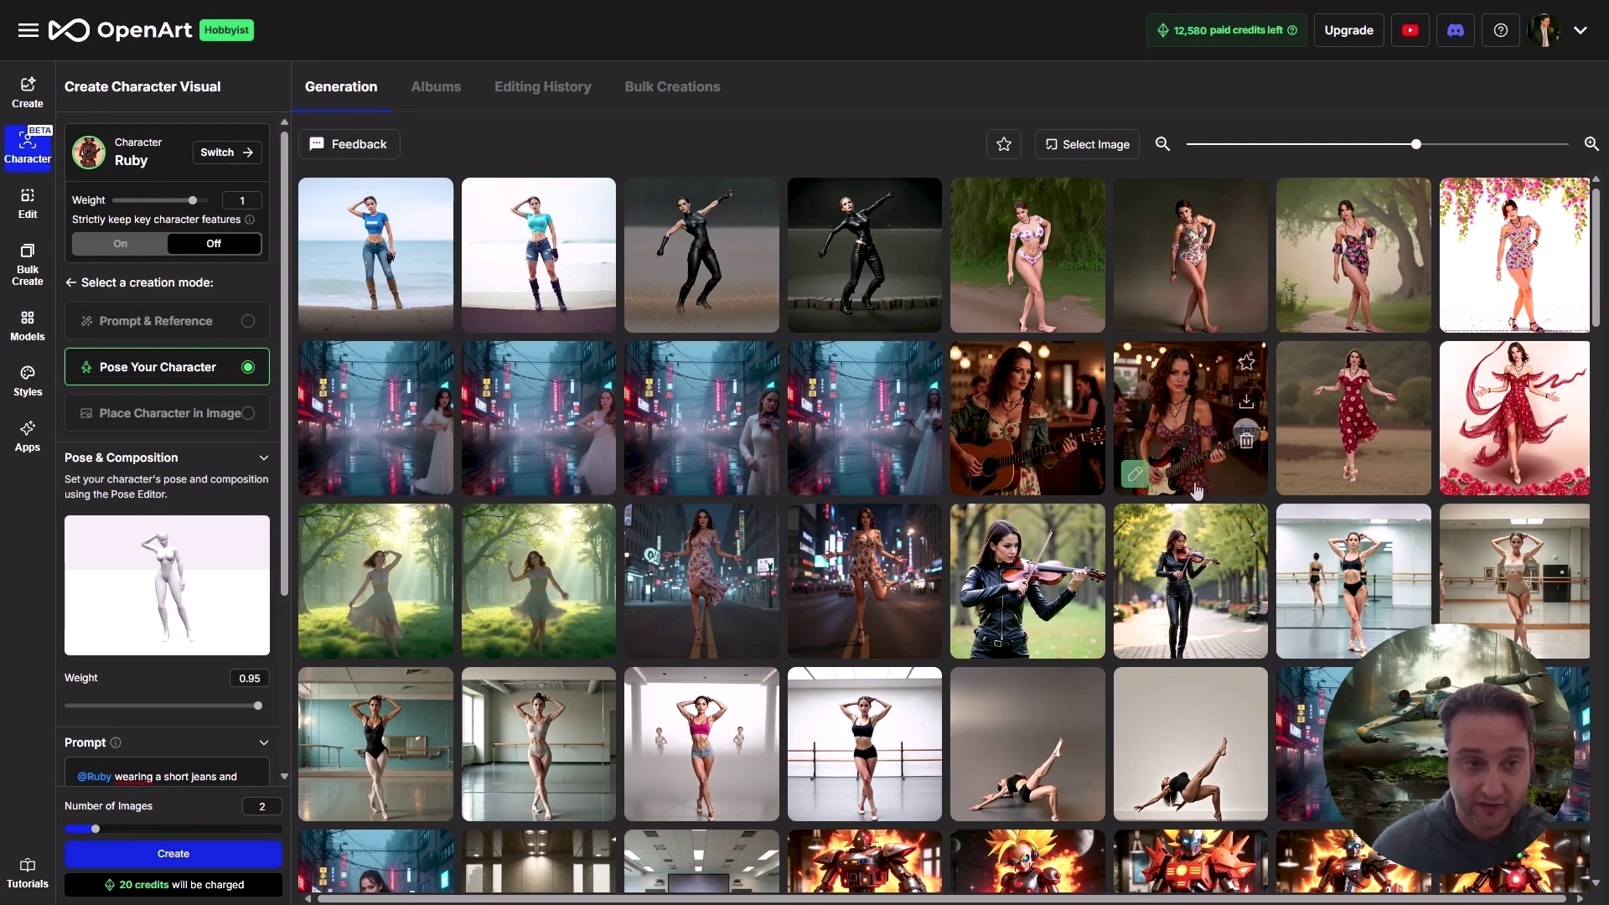
{"action": "mouse_move", "coordinate": [1123, 570]}
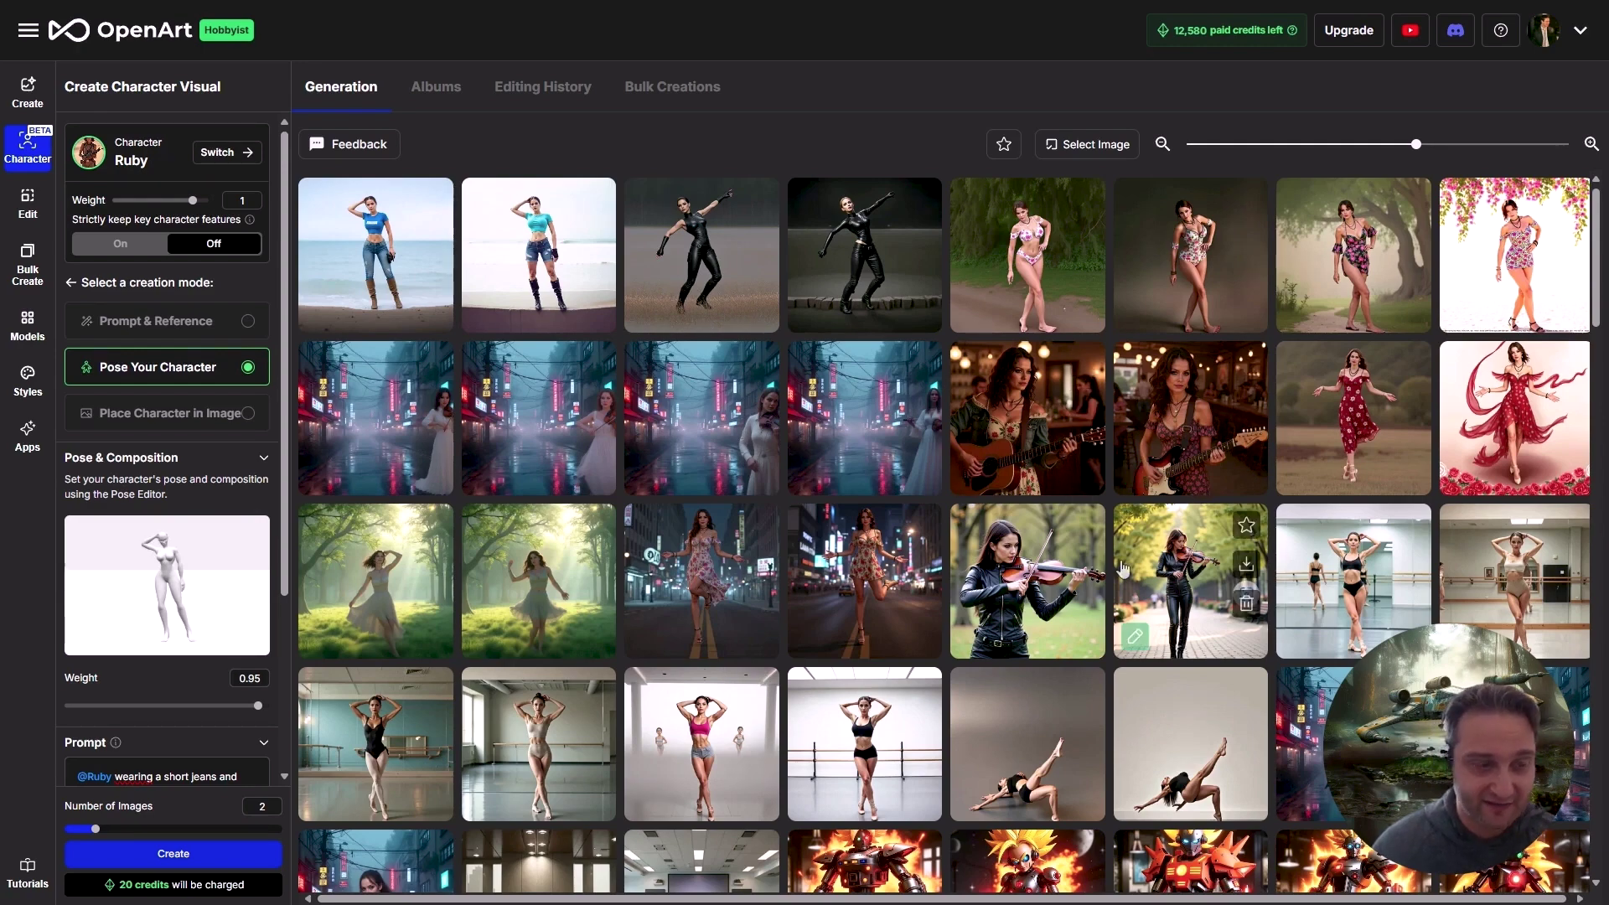
{"action": "mouse_move", "coordinate": [1105, 749]}
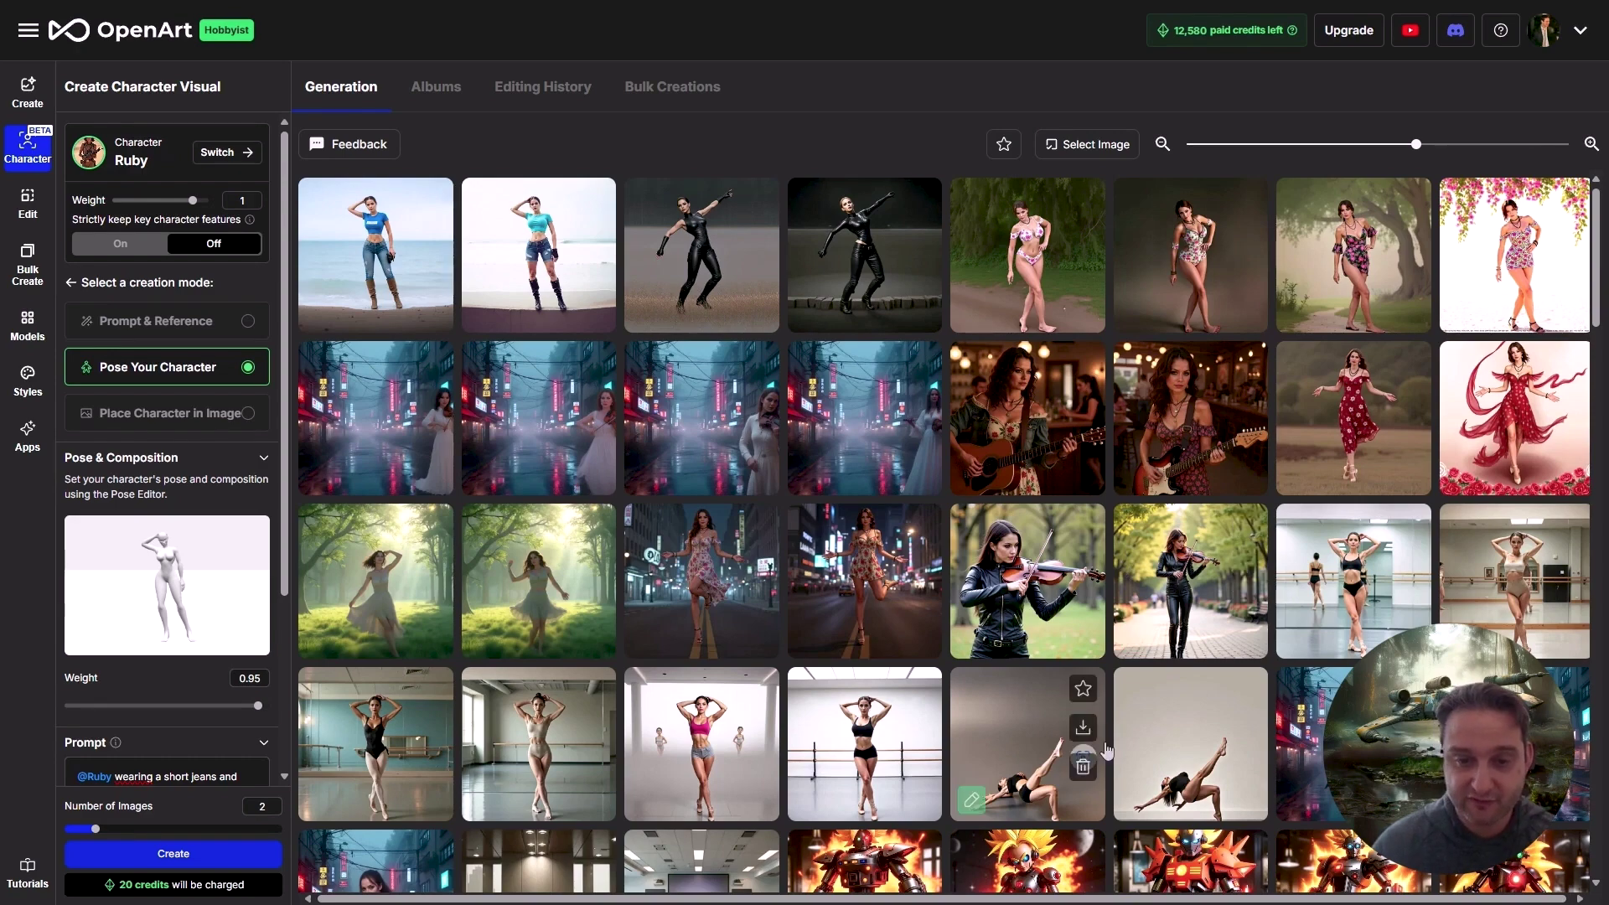
{"action": "mouse_move", "coordinate": [1180, 470]}
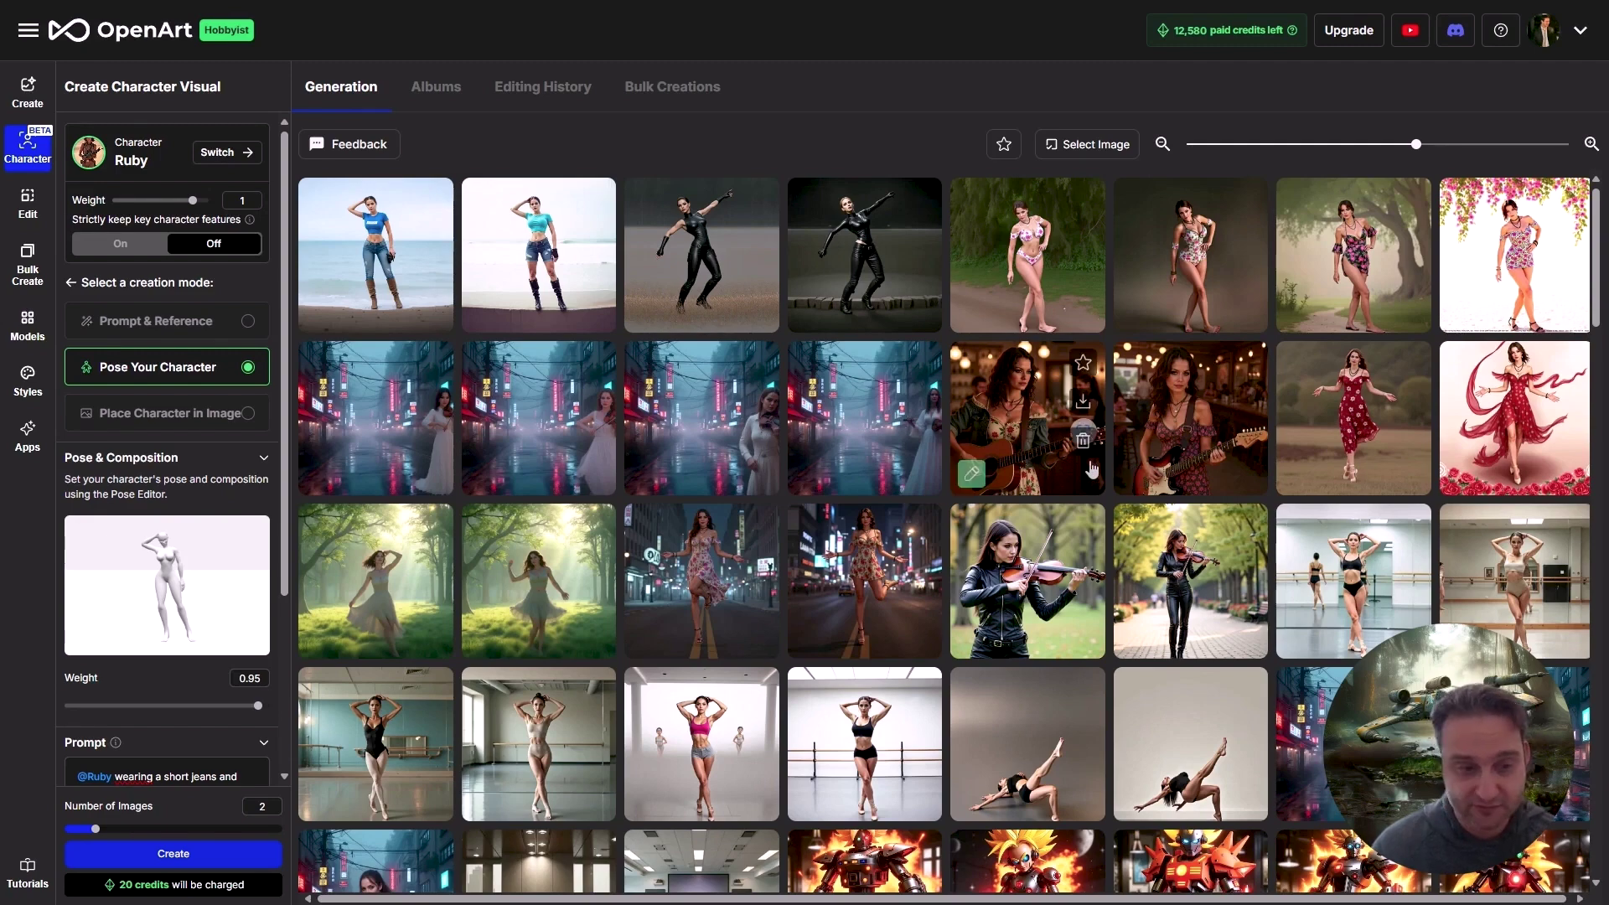
{"action": "scroll", "coordinate": [179, 707], "scroll_direction": "down", "scroll_amount": 2}
{"action": "left_click", "coordinate": [98, 652]}
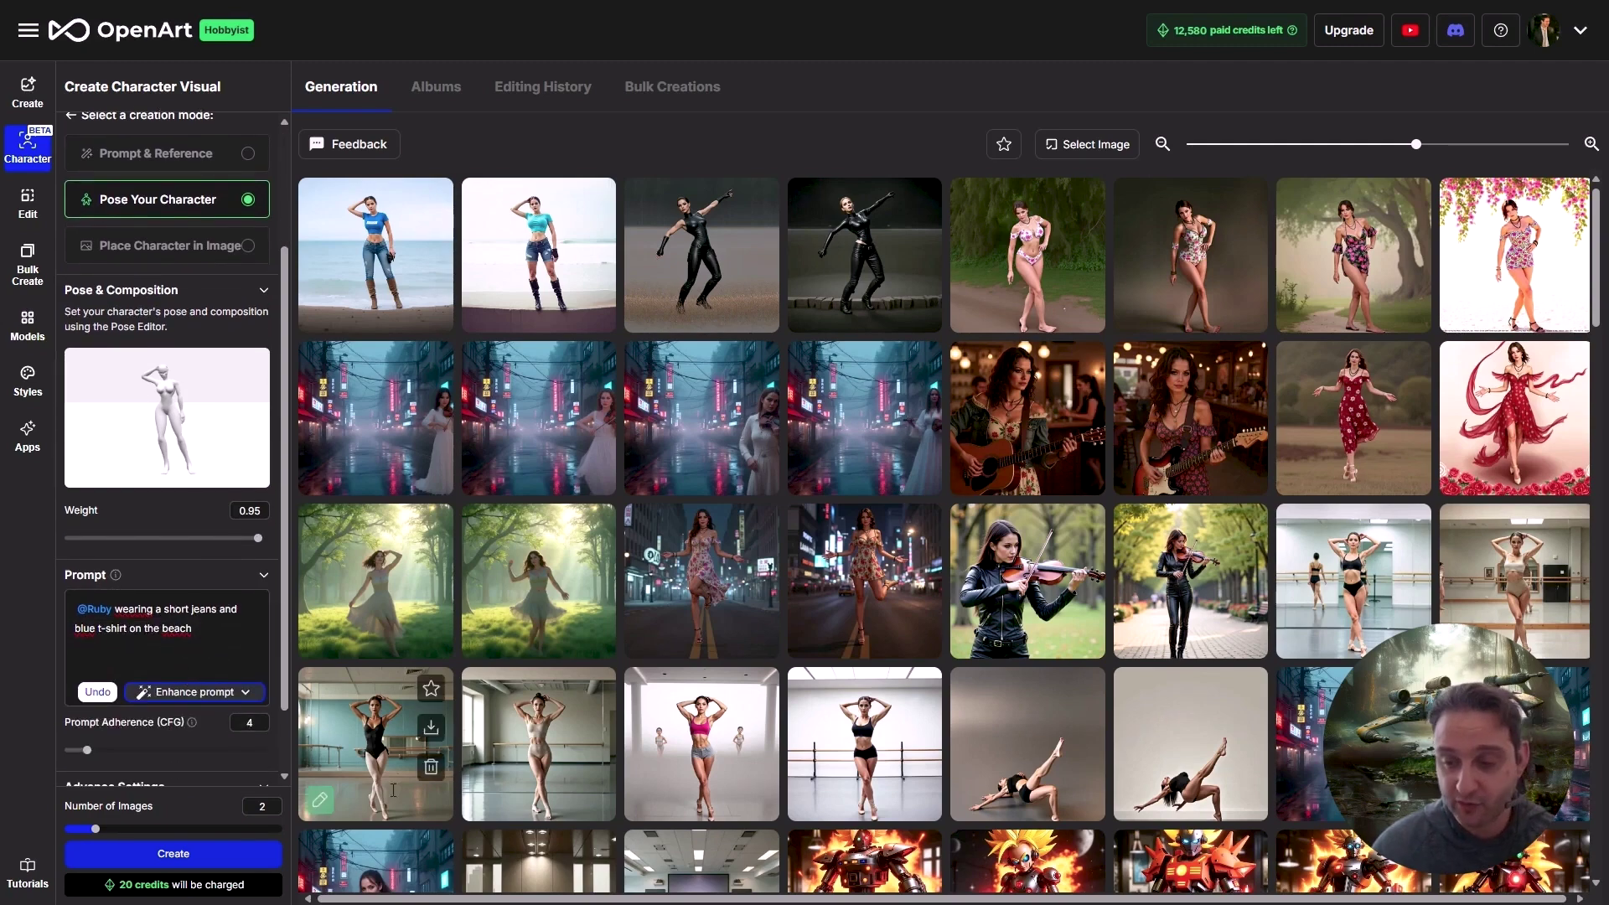